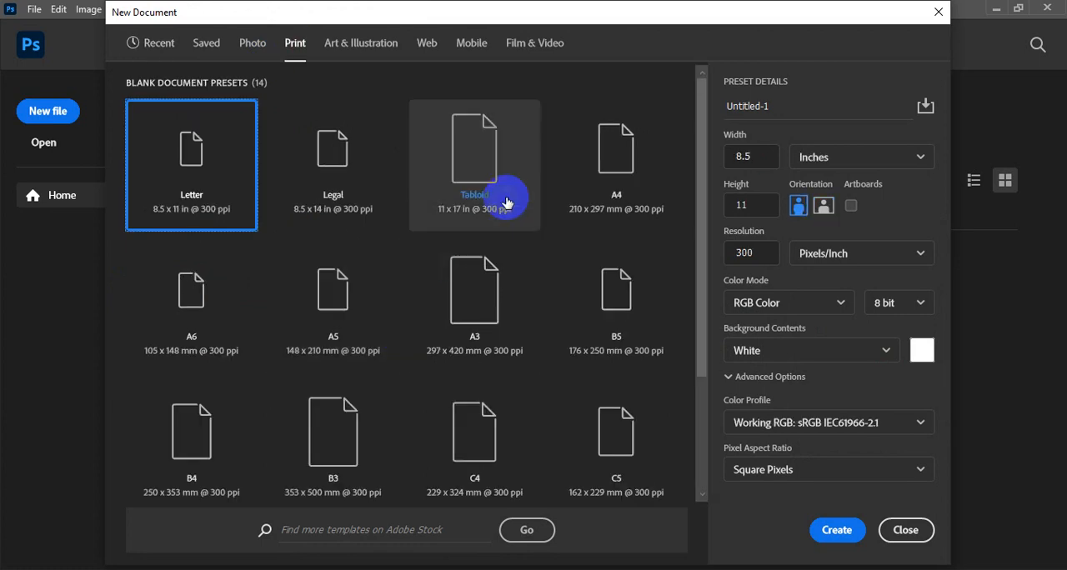
Create a landscape A4 print document at 300 pixels/inch in RGB Color with a white background.
{"action": "left_click", "coordinate": [616, 169]}
{"action": "left_click", "coordinate": [823, 205]}
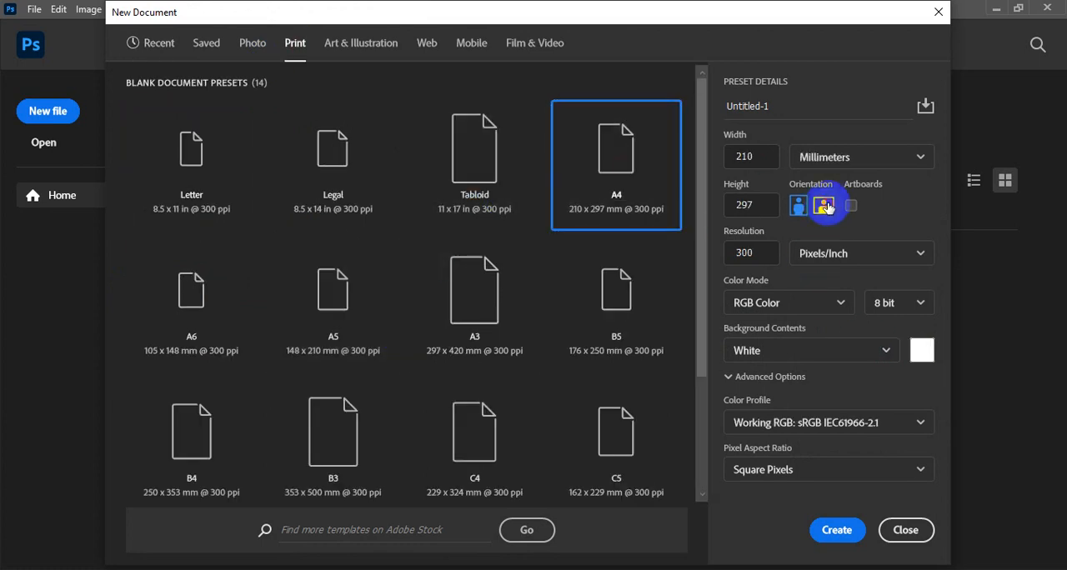
{"action": "left_click", "coordinate": [839, 533]}
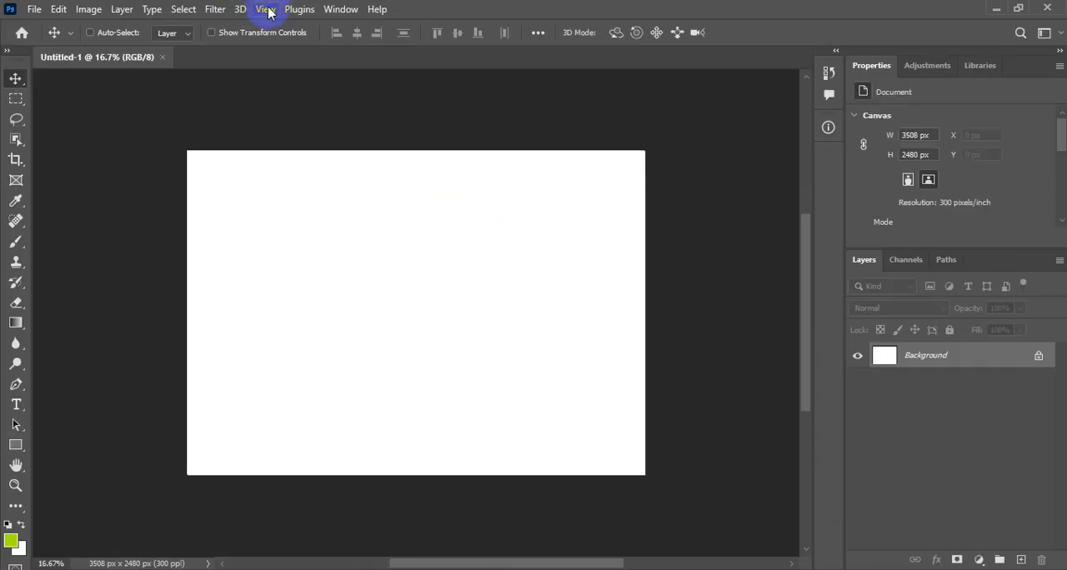
Fit the canvas on screen and fill the Background layer with the lime green foreground colour.
{"action": "left_click", "coordinate": [268, 12]}
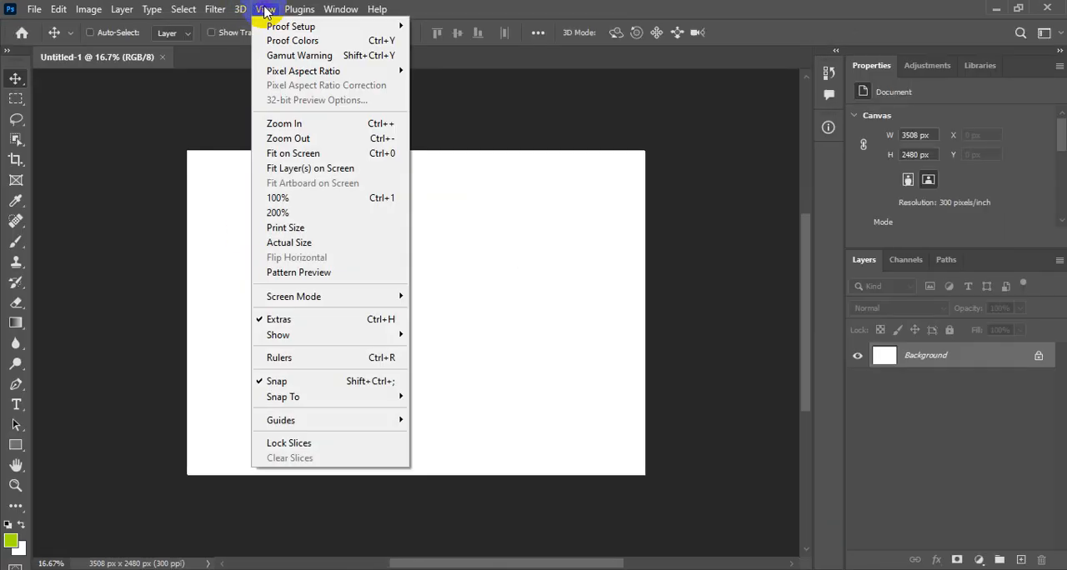
{"action": "left_click", "coordinate": [311, 158]}
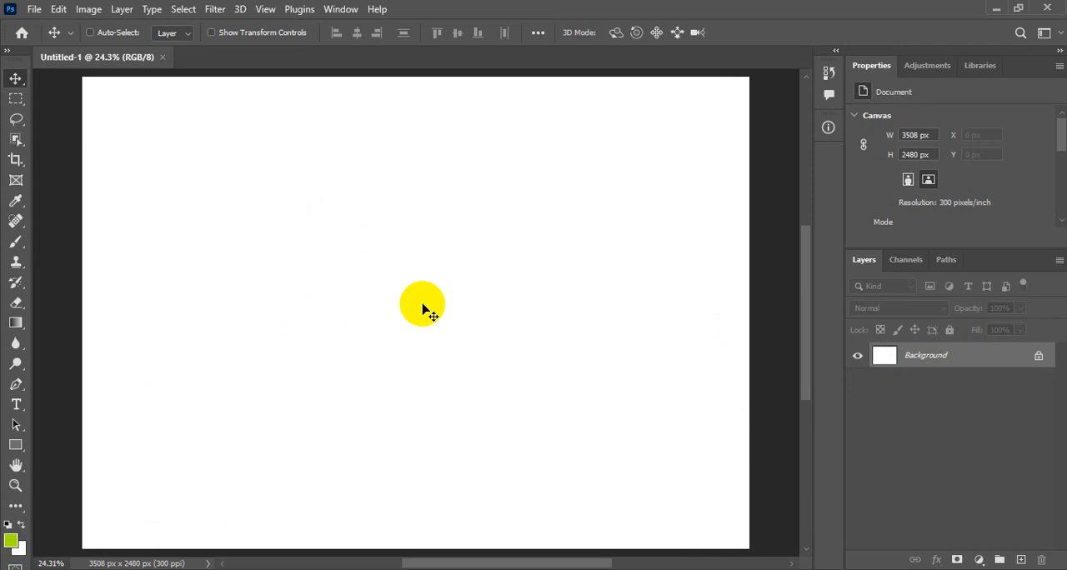
{"action": "key", "text": "alt+BackSpace"}
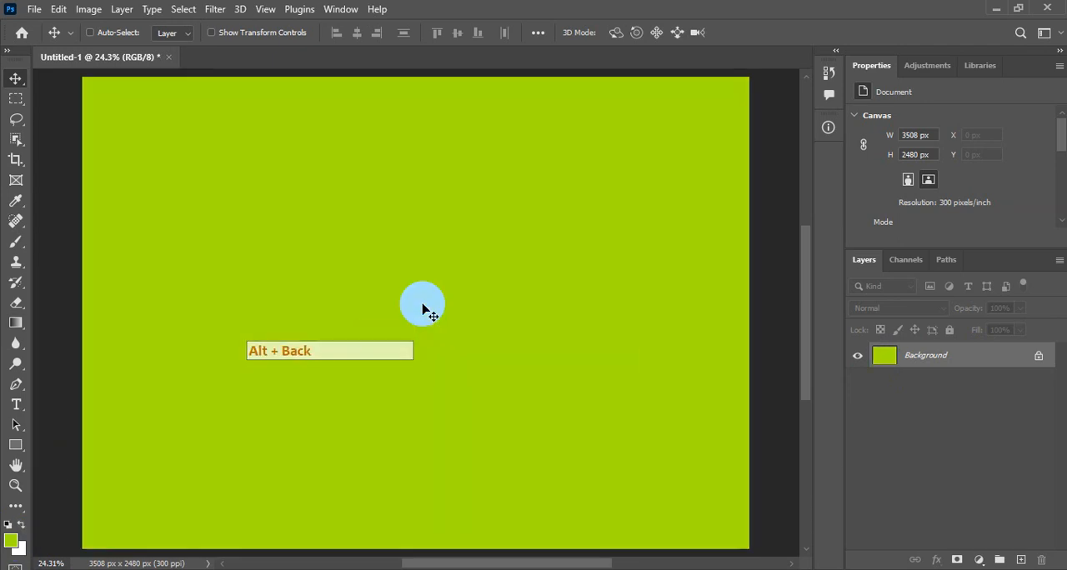
On a new layer, make a rectangular selection about 1905 × 503 px near the canvas's upper edge, fill it with default black and deselect.
{"action": "left_click", "coordinate": [1021, 560]}
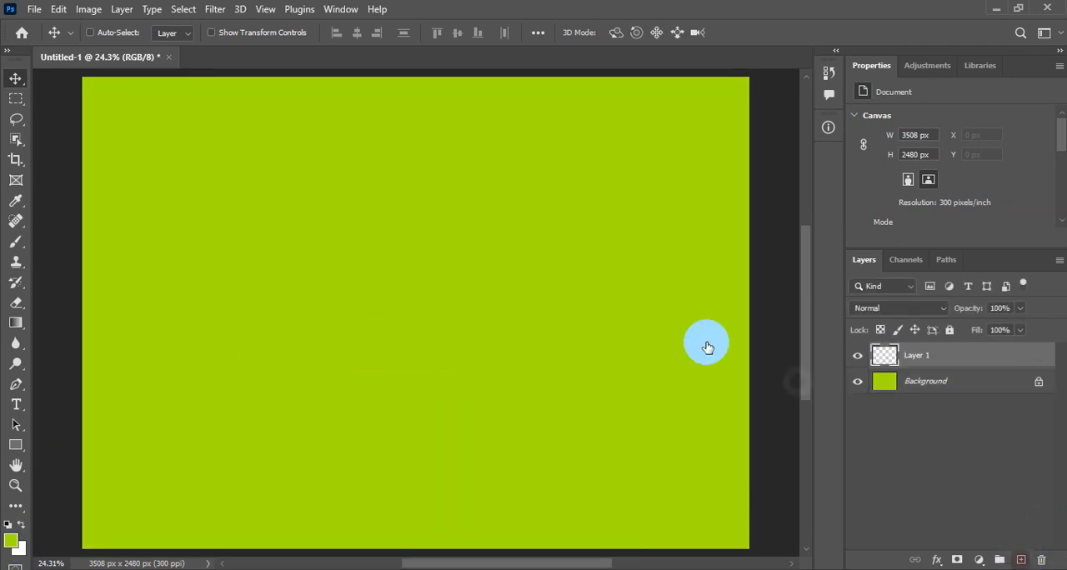
{"action": "left_click", "coordinate": [15, 99]}
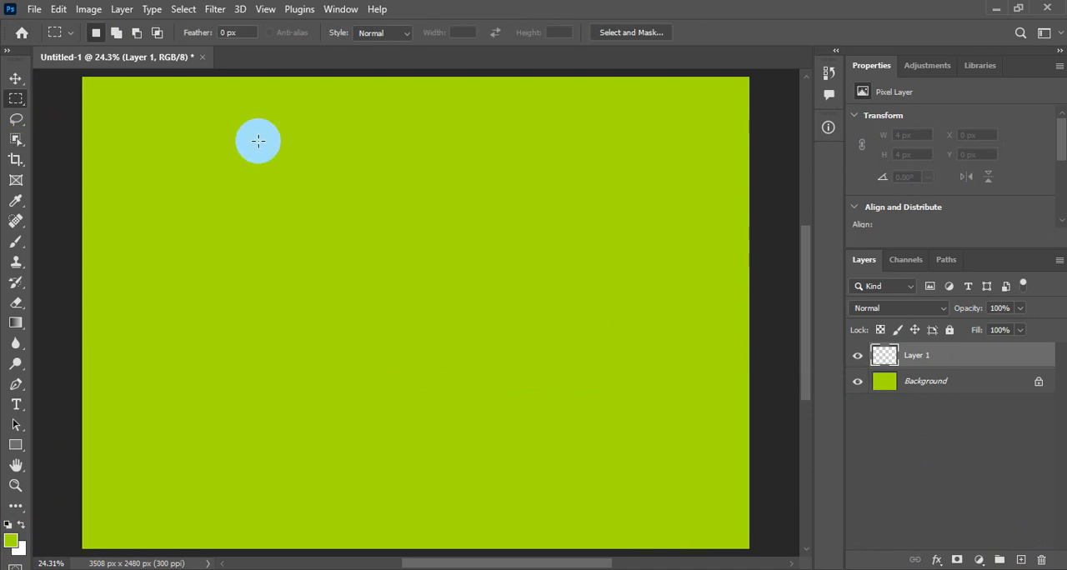
{"action": "left_click_drag", "start_coordinate": [237, 118], "coordinate": [598, 213]}
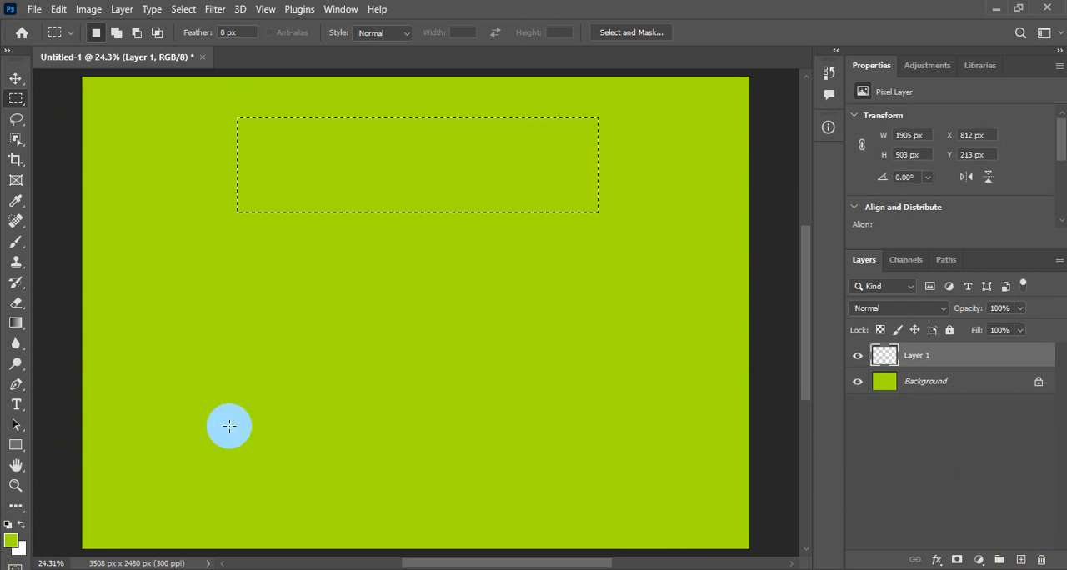
{"action": "left_click", "coordinate": [8, 524]}
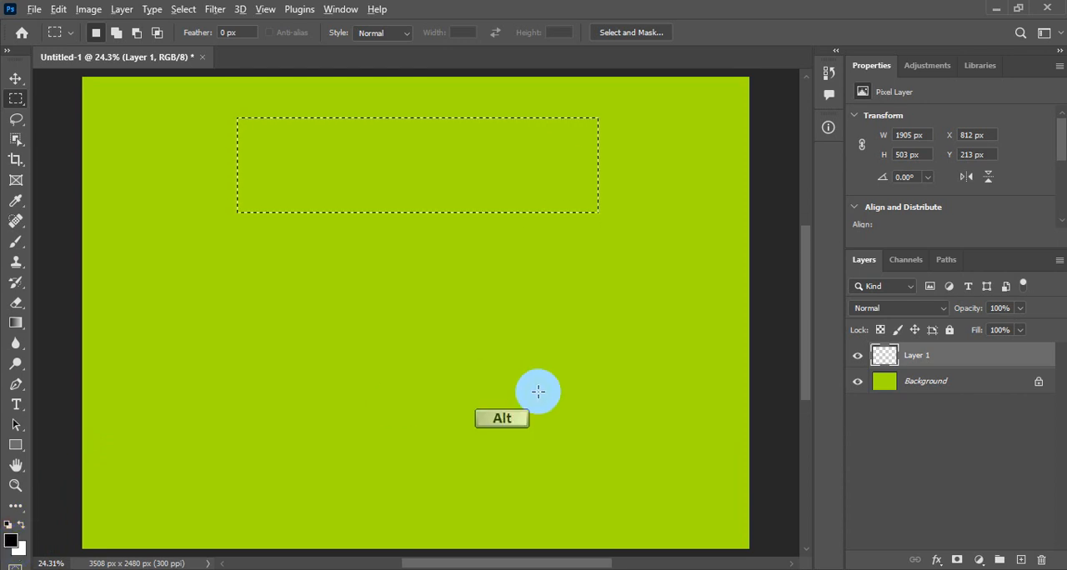
{"action": "key", "text": "alt+BackSpace"}
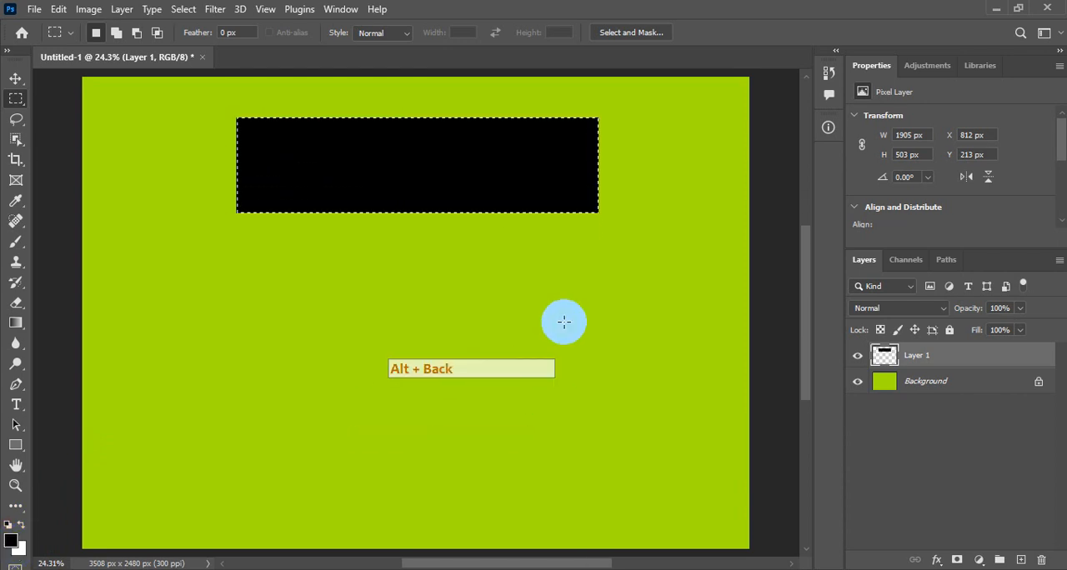
{"action": "left_click", "coordinate": [183, 10]}
{"action": "left_click", "coordinate": [216, 42]}
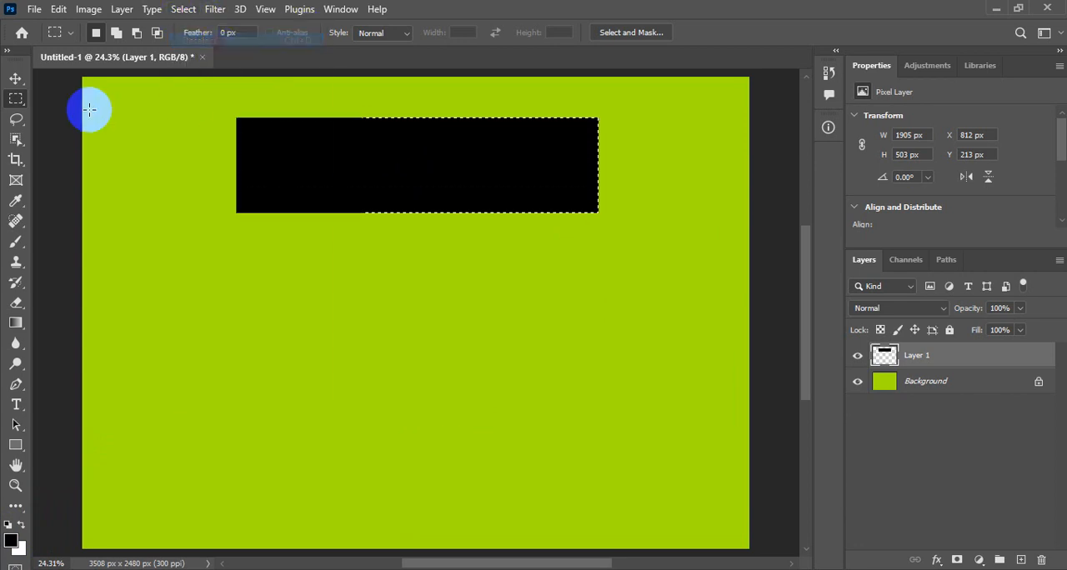
Move the black rectangle to about X 891 px and place a duplicate directly below it at about Y 716 px.
{"action": "left_click", "coordinate": [16, 78]}
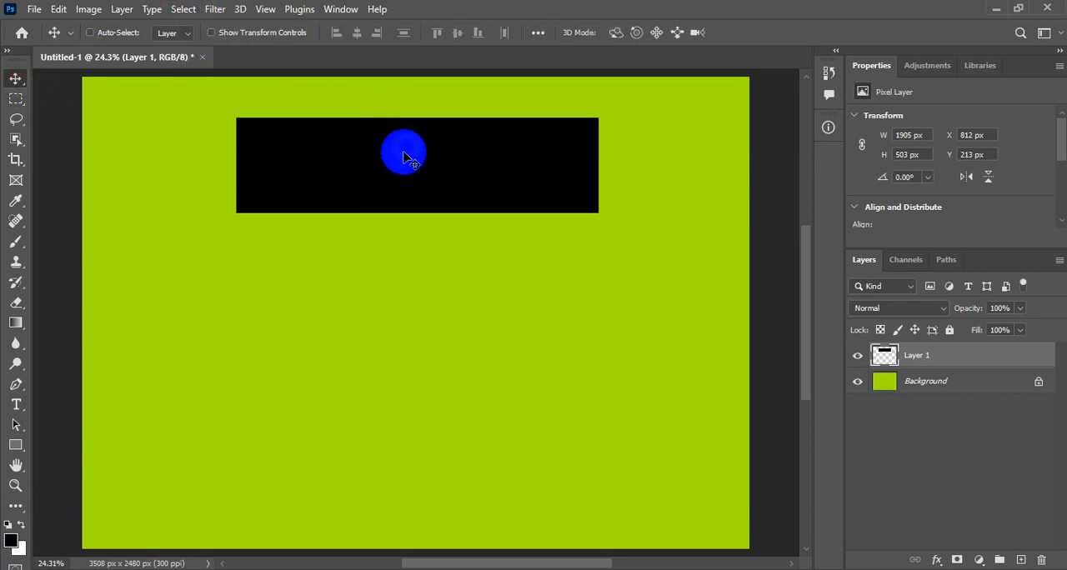
{"action": "left_click_drag", "start_coordinate": [510, 162], "coordinate": [527, 164]}
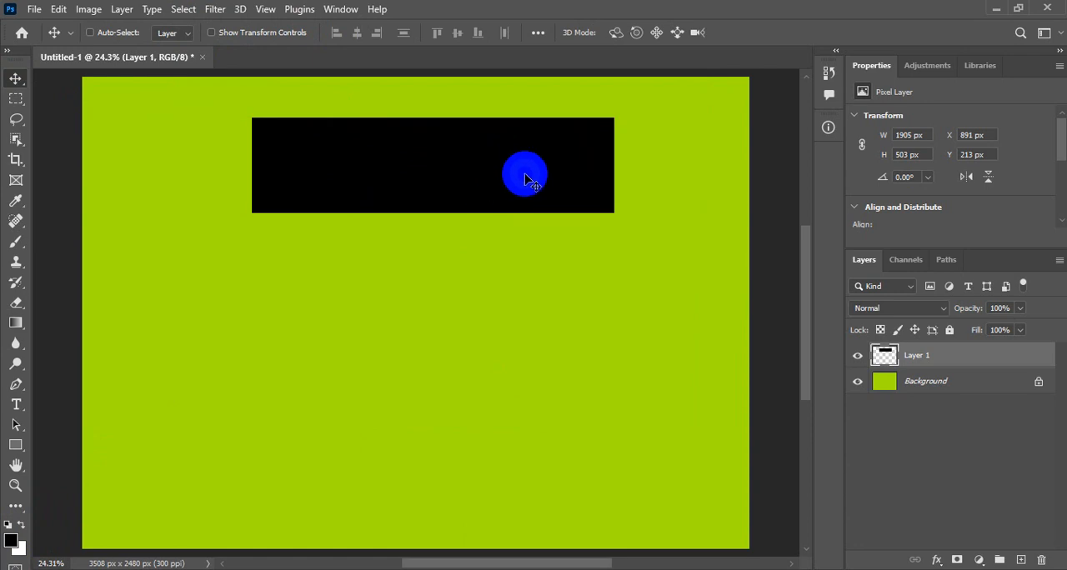
{"action": "key", "text": "ctrl+j"}
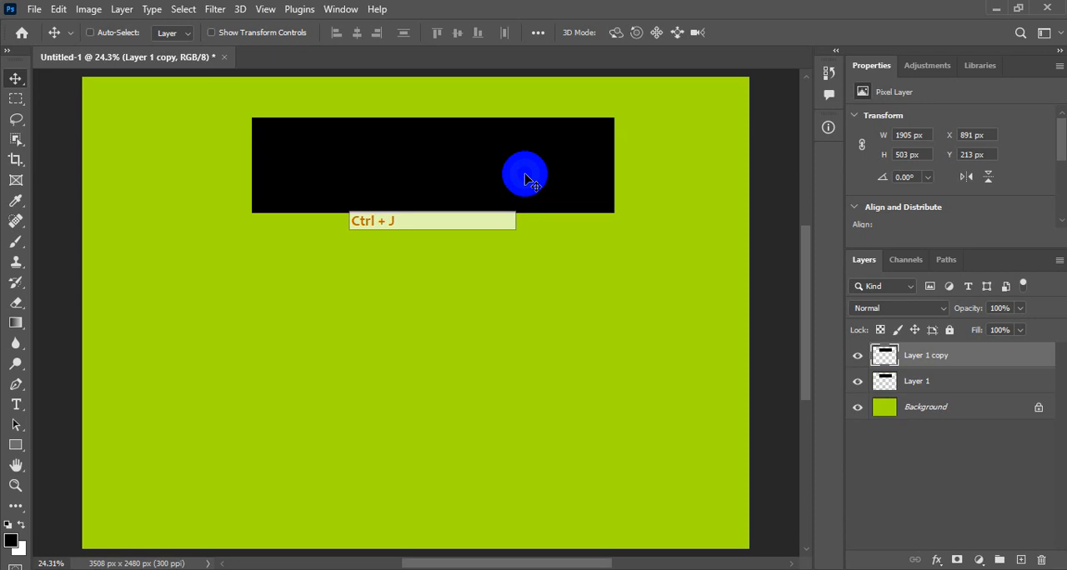
{"action": "left_click_drag", "start_coordinate": [516, 163], "coordinate": [496, 241]}
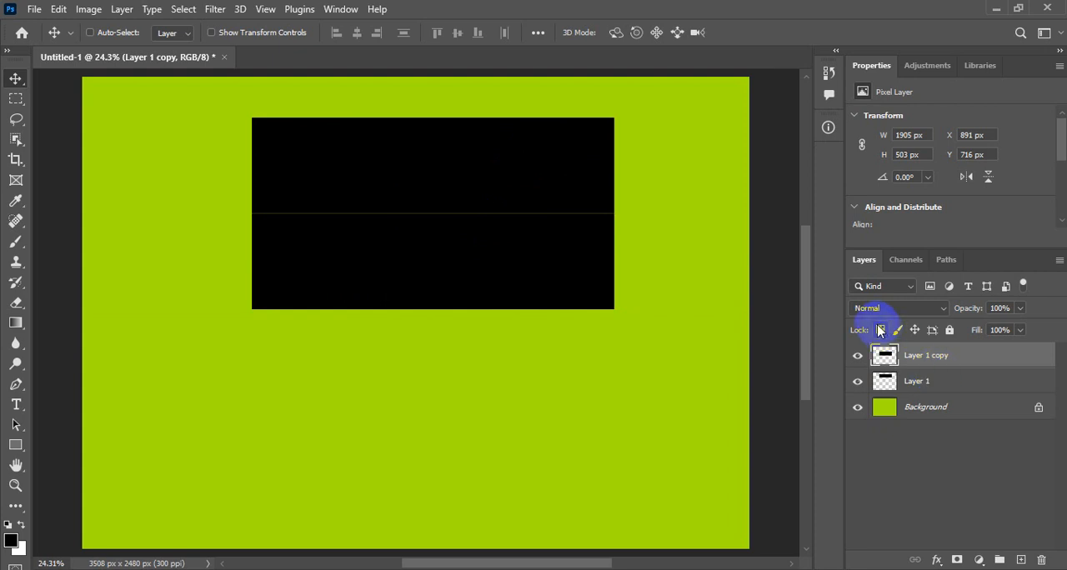
Lock the duplicate stripe's transparent pixels, fill it with white and nudge it up to Y 711 px against the black stripe.
{"action": "key", "text": "F5"}
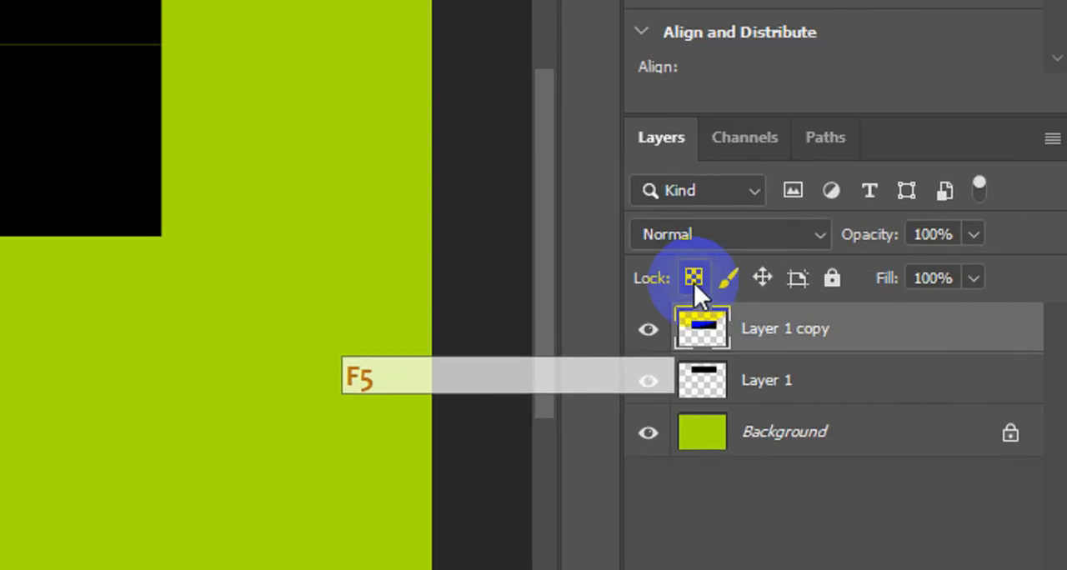
{"action": "left_click", "coordinate": [880, 330]}
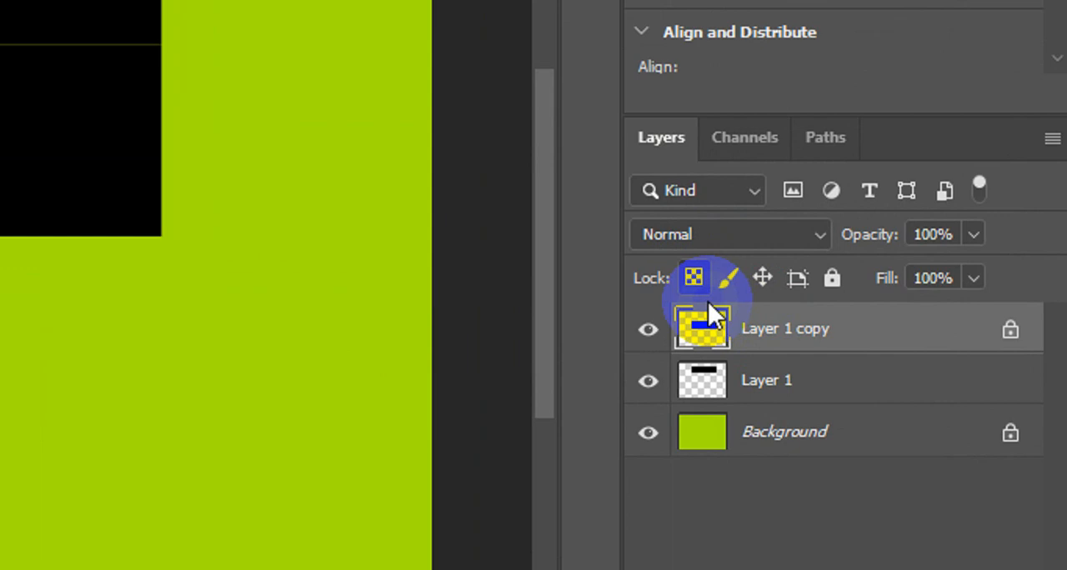
{"action": "key", "text": "F5"}
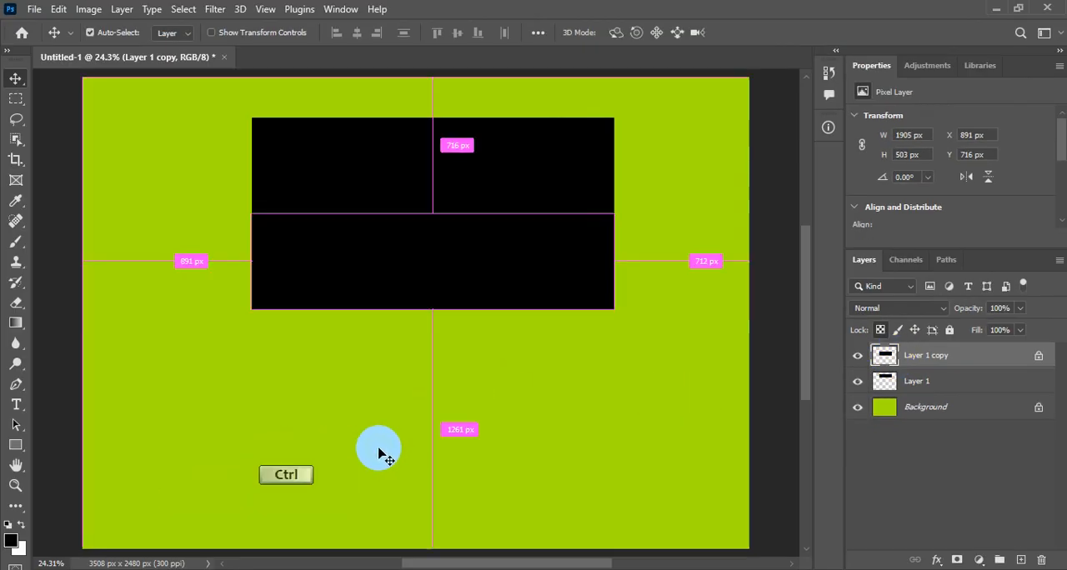
{"action": "key", "text": "ctrl+BackSpace"}
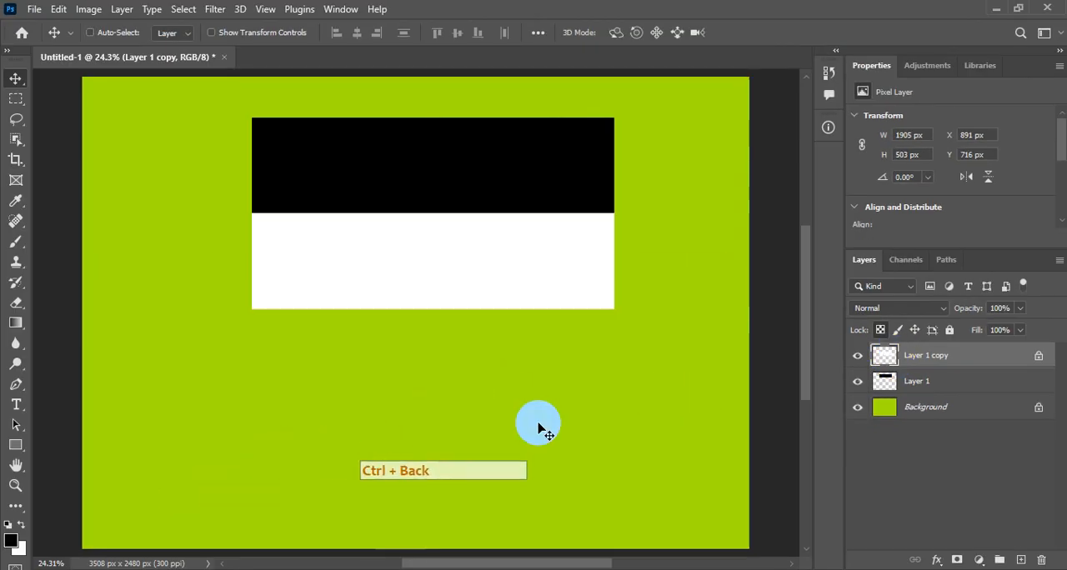
{"action": "key", "text": "Up"}
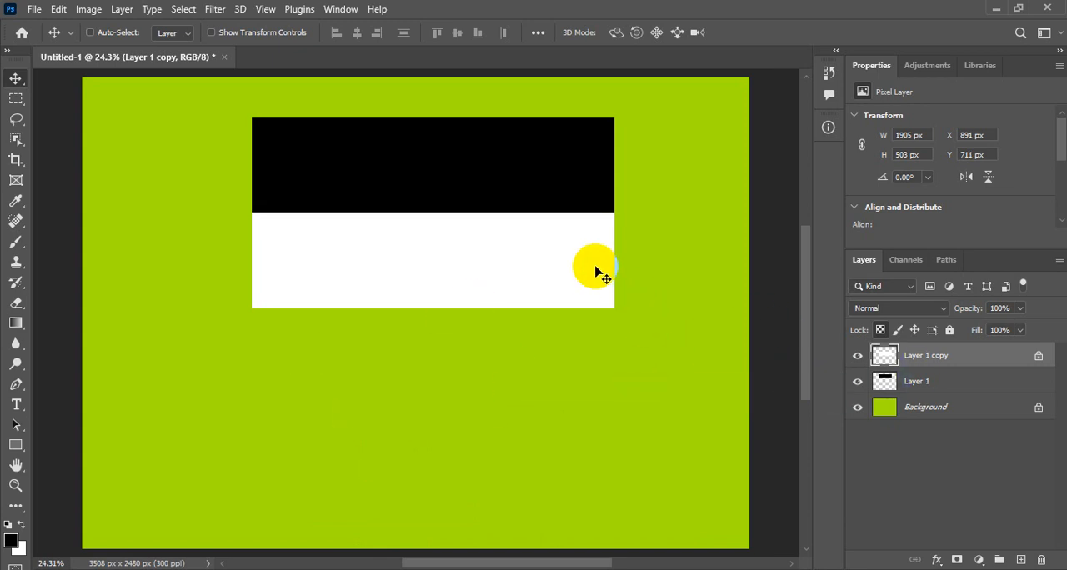
Duplicate the black stripe on Layer 1 below the white one and nudge the copy up to Y 1215 px to close the gap.
{"action": "left_click", "coordinate": [927, 383]}
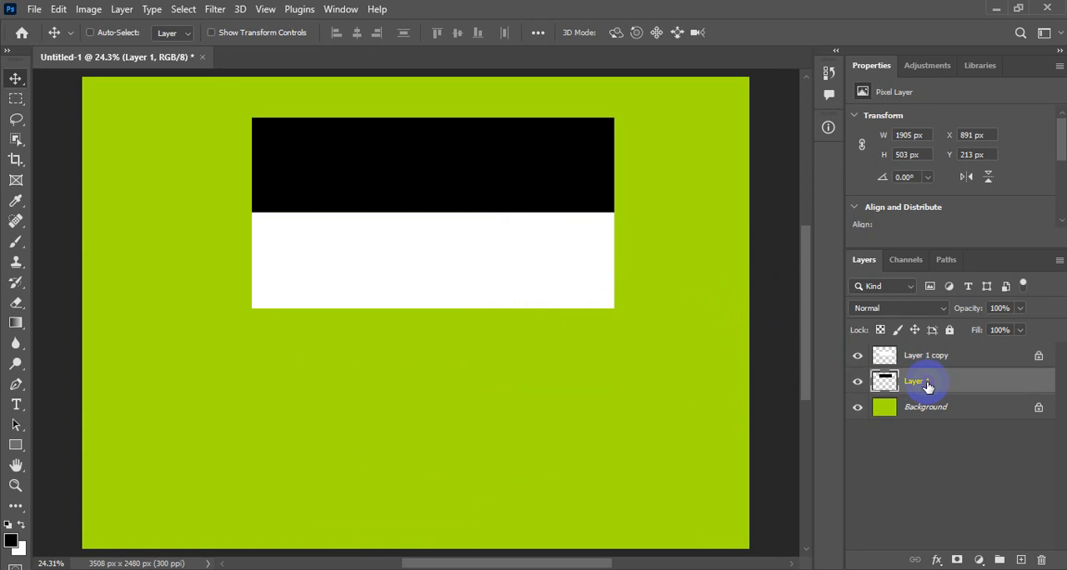
{"action": "left_click", "coordinate": [493, 183]}
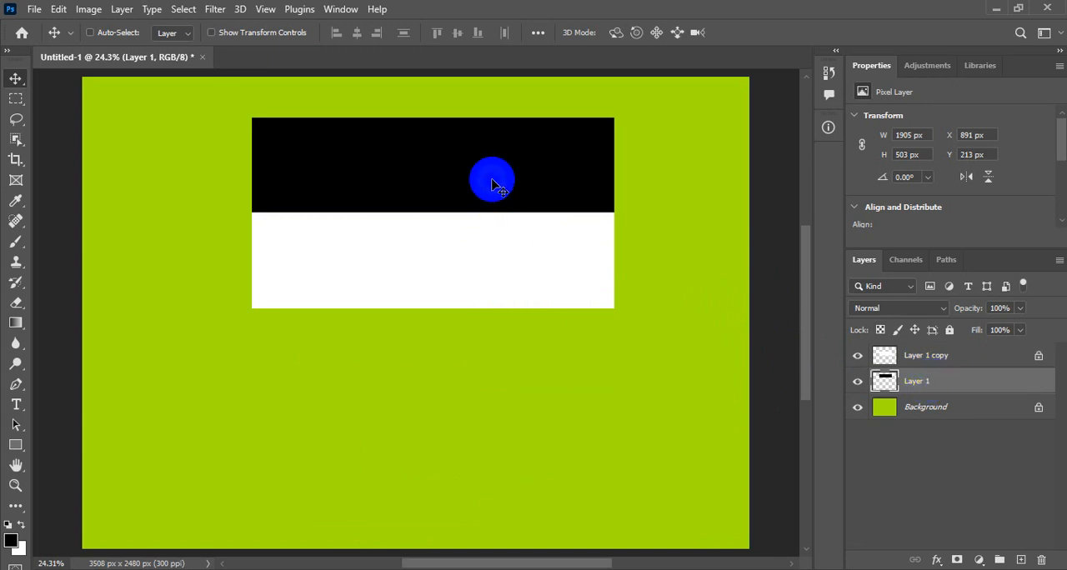
{"action": "left_click_drag", "start_coordinate": [492, 183], "coordinate": [486, 372]}
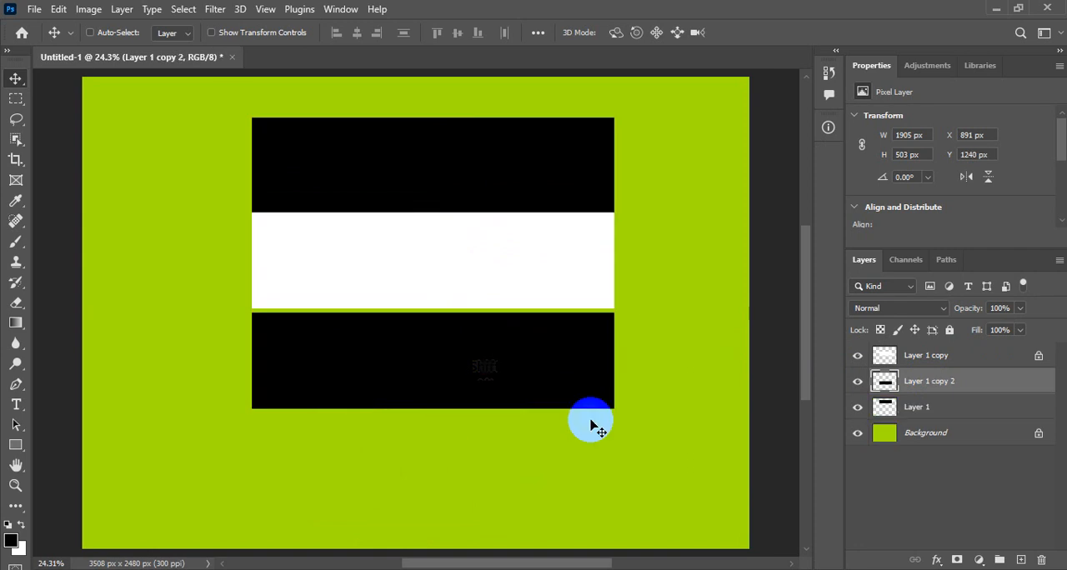
{"action": "key", "text": "Up"}
{"action": "key", "text": "Up"}
{"action": "key", "text": "Up"}
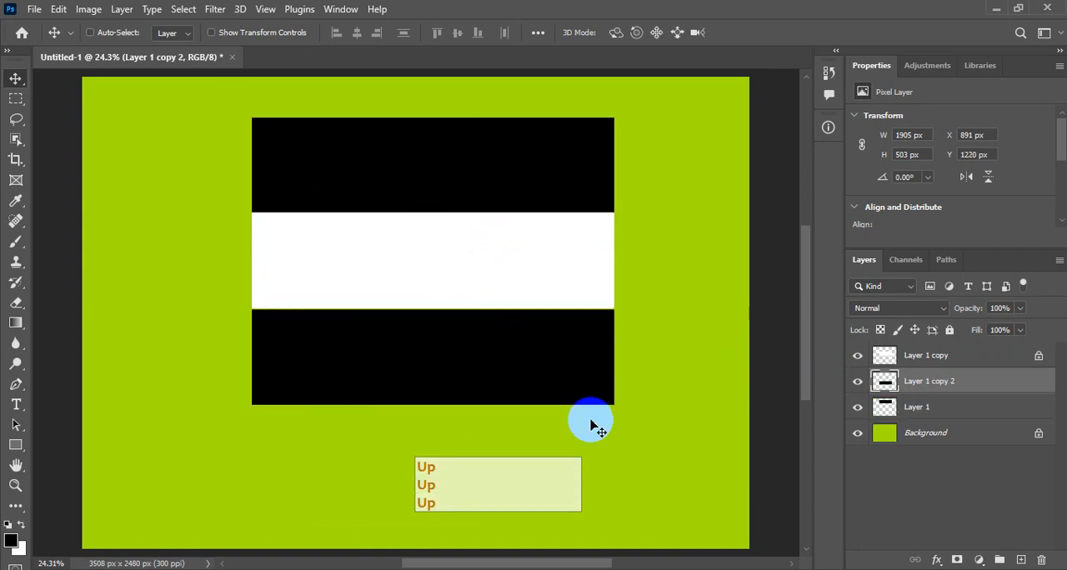
{"action": "key", "text": "Up"}
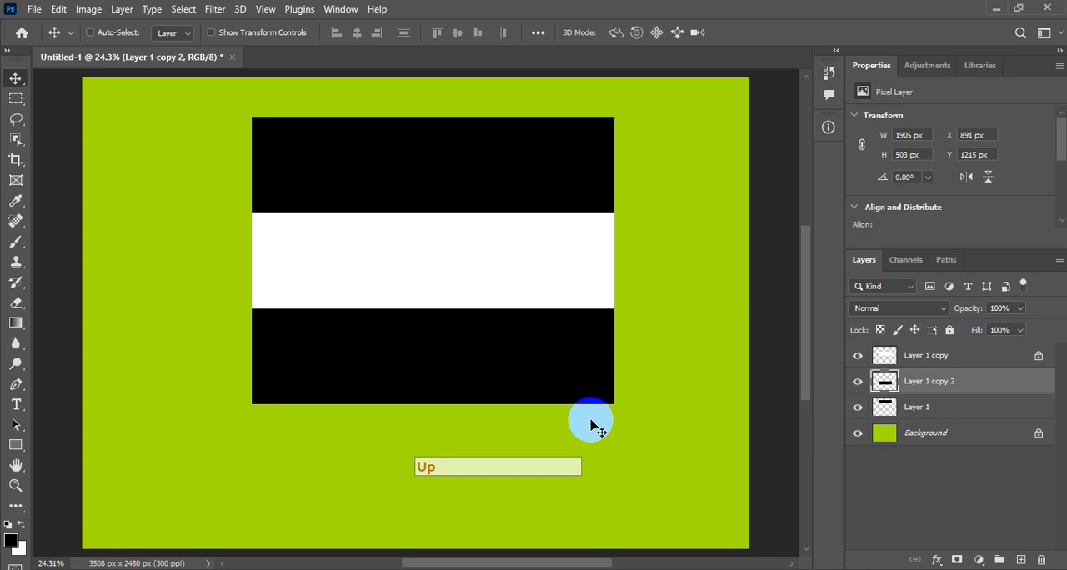
Lock the lowest stripe's transparent pixels, set the foreground colour to dark green 227004 and fill the stripe with it.
{"action": "left_click", "coordinate": [879, 331]}
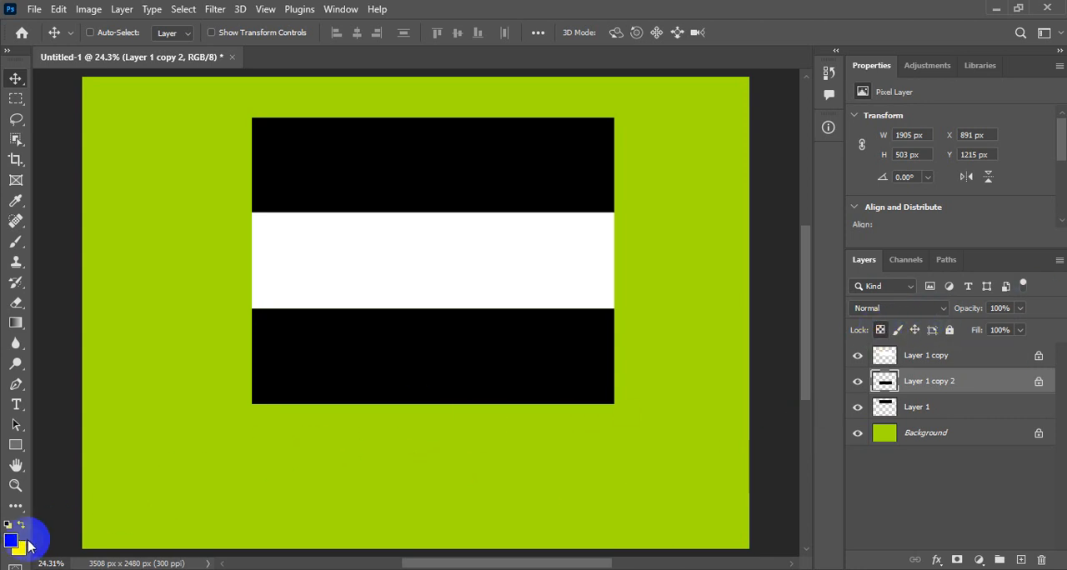
{"action": "left_click", "coordinate": [14, 543]}
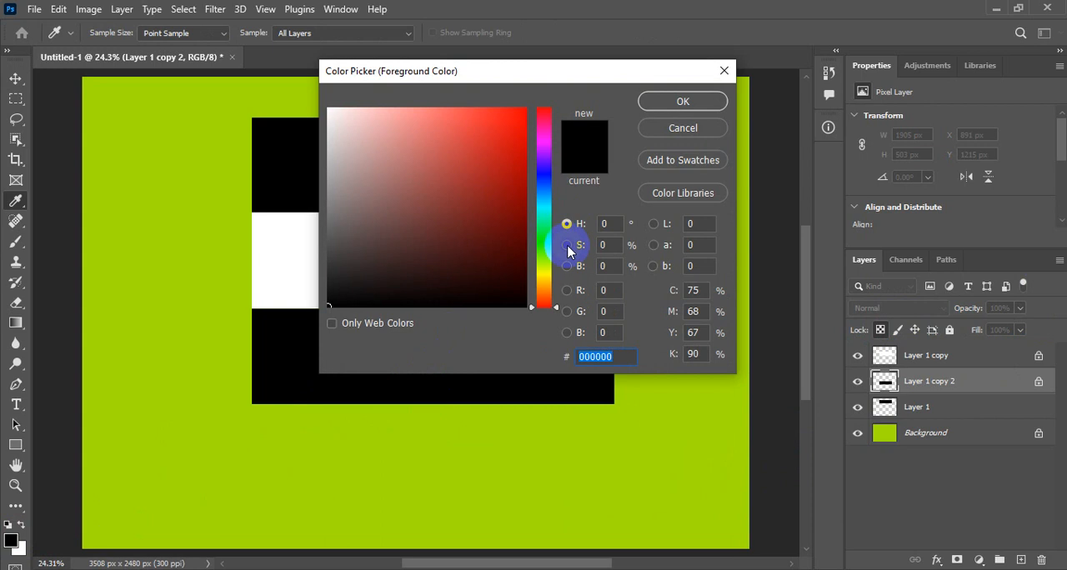
{"action": "left_click", "coordinate": [543, 250]}
{"action": "left_click", "coordinate": [518, 230]}
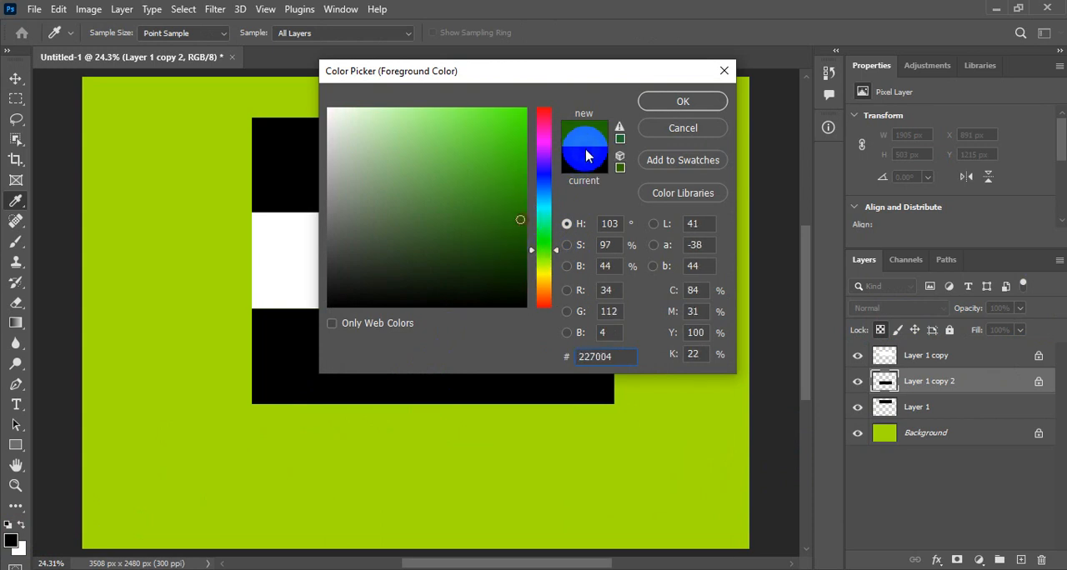
{"action": "left_click", "coordinate": [713, 101]}
{"action": "key", "text": "v"}
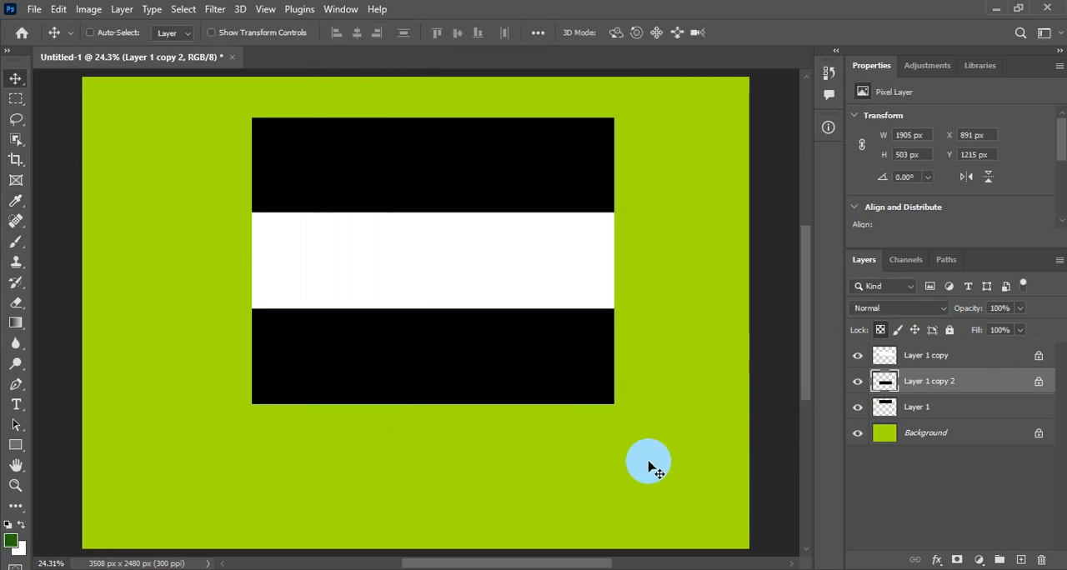
{"action": "key", "text": "alt+BackSpace"}
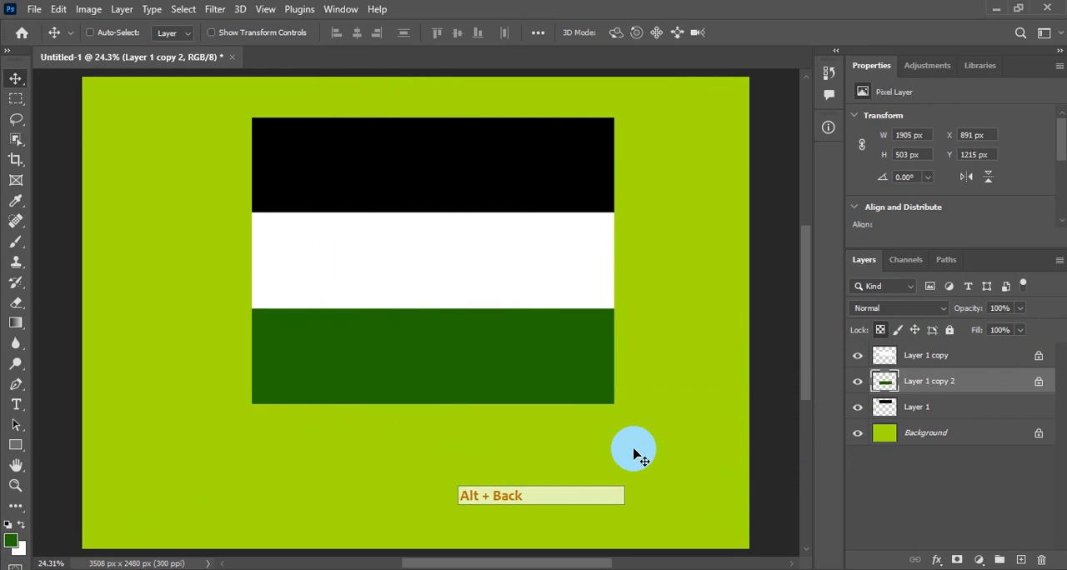
Select the black, white and green stripe layers together and merge them into one layer.
{"action": "left_click", "coordinate": [931, 358]}
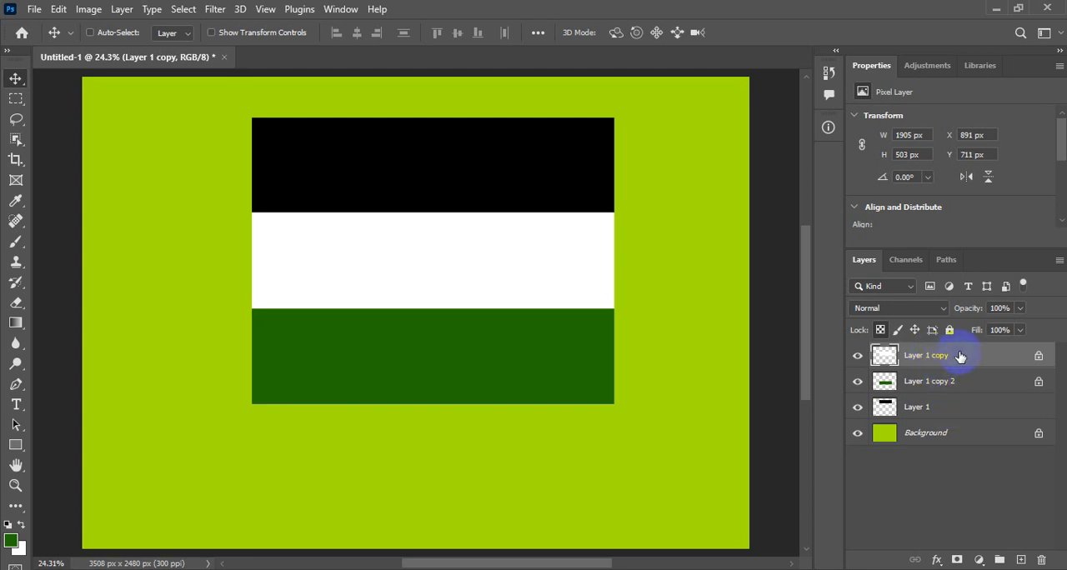
{"action": "left_click", "coordinate": [942, 408], "text": "shift"}
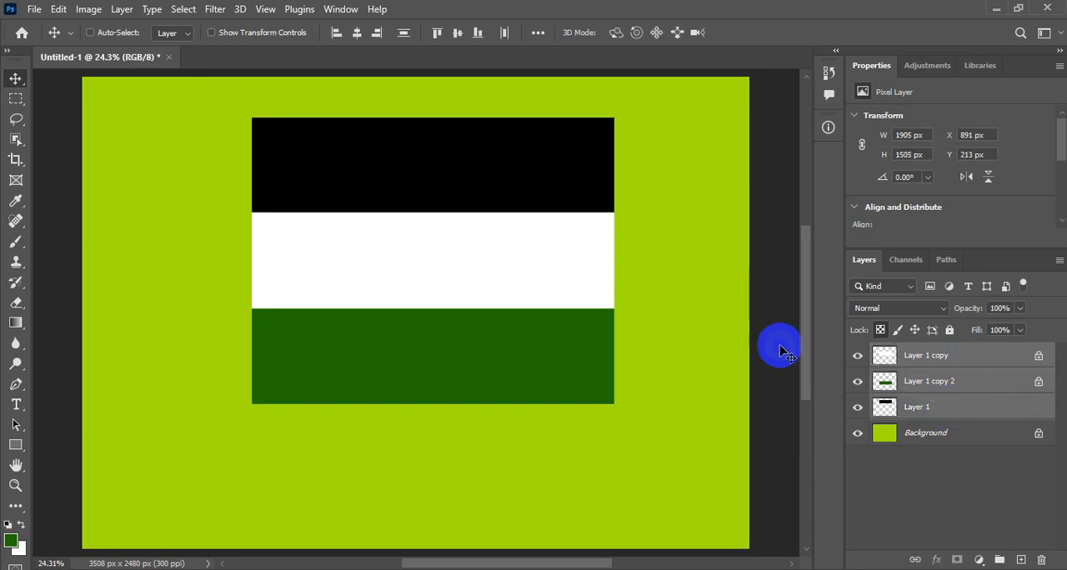
{"action": "left_click", "coordinate": [125, 10]}
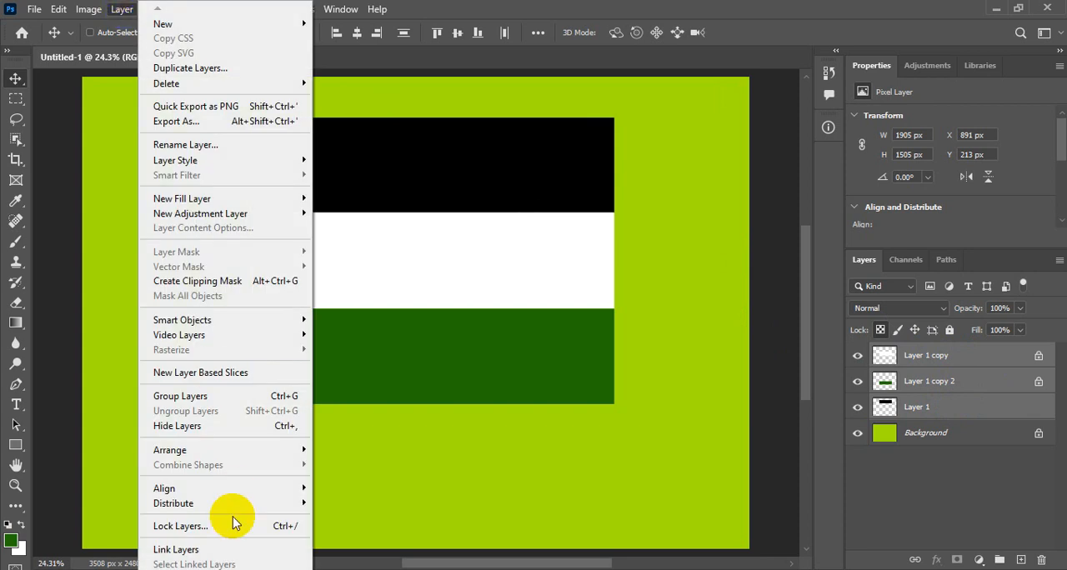
{"action": "mouse_move", "coordinate": [187, 569]}
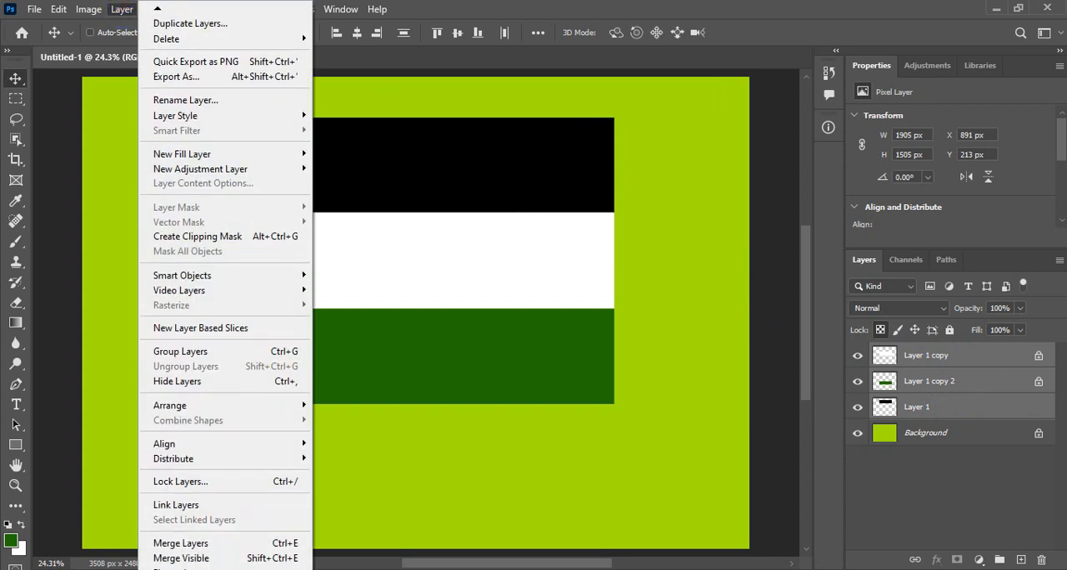
{"action": "left_click", "coordinate": [218, 546]}
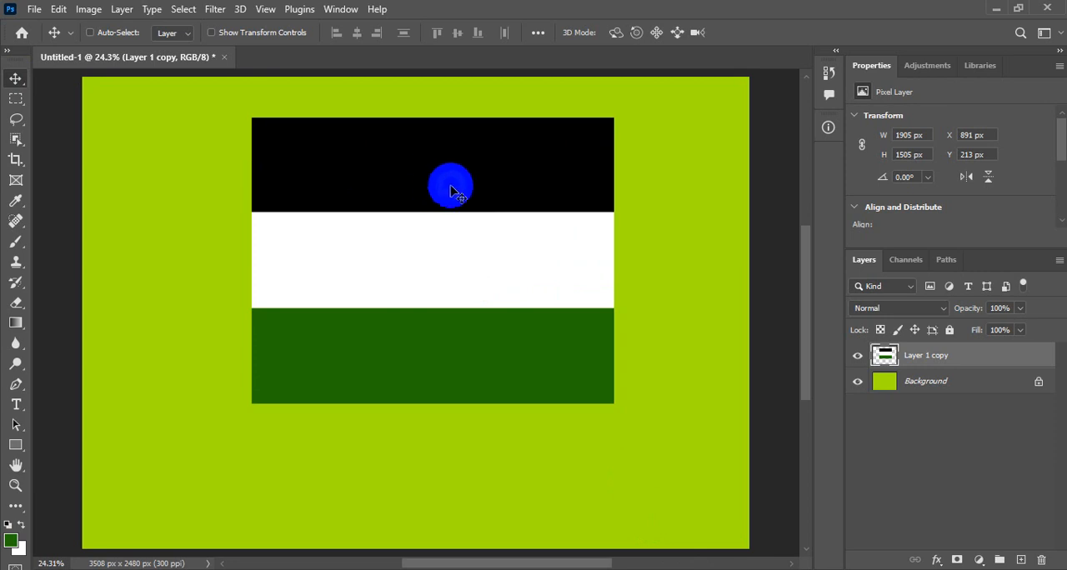
Squash the merged striped flag vertically to about 1077 px high and position it at about X 949, Y 452 px.
{"action": "left_click_drag", "start_coordinate": [455, 180], "coordinate": [469, 222]}
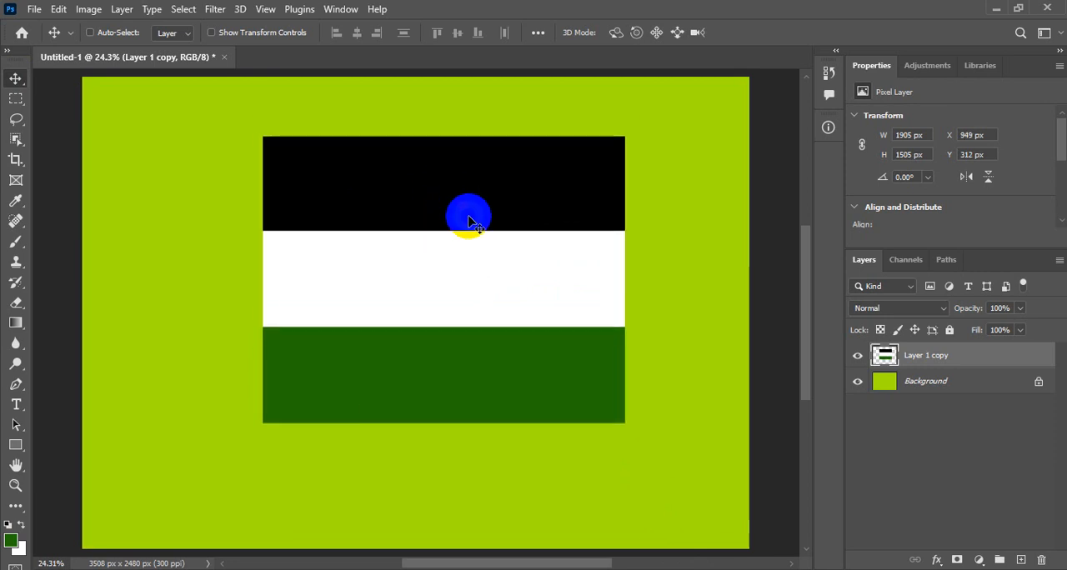
{"action": "left_click", "coordinate": [59, 10]}
{"action": "left_click", "coordinate": [118, 348]}
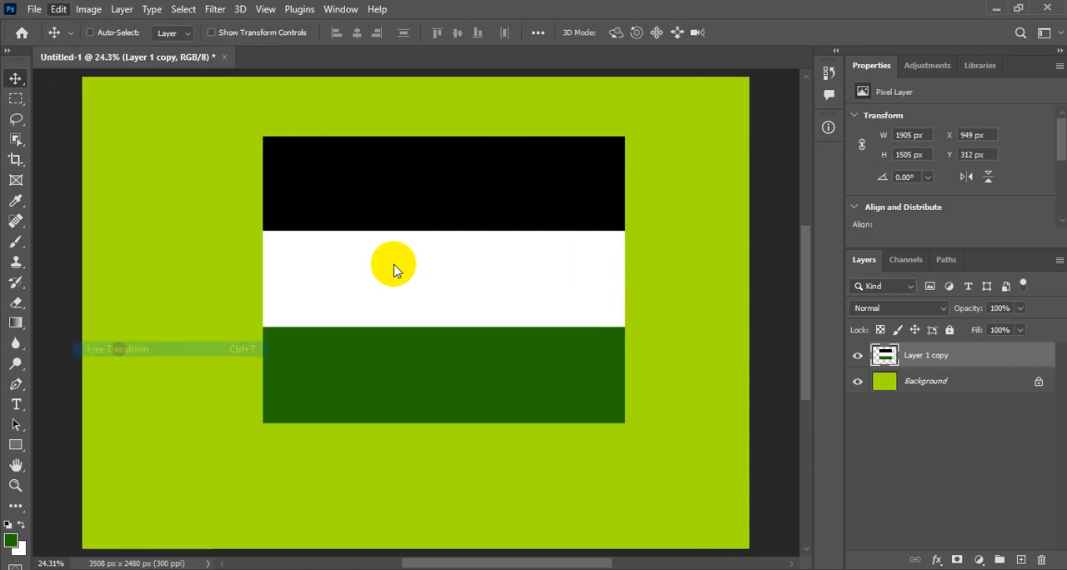
{"action": "left_click_drag", "start_coordinate": [445, 136], "coordinate": [445, 218]}
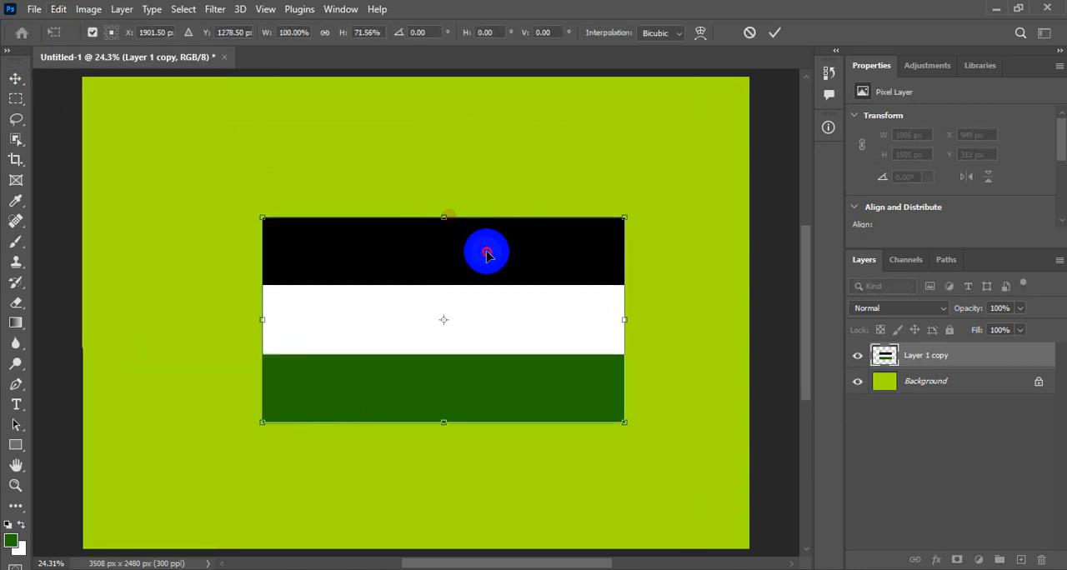
{"action": "left_click_drag", "start_coordinate": [487, 254], "coordinate": [489, 200]}
{"action": "double_click", "coordinate": [471, 305]}
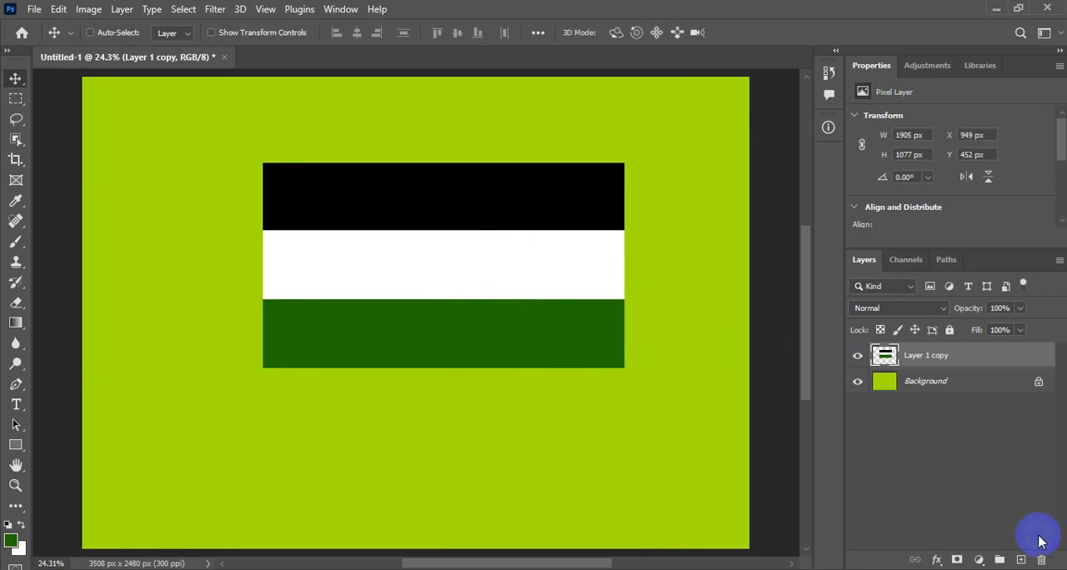
Add a new layer and make a rectangular selection of about 725 × 1083 px over the left part of the flag.
{"action": "left_click", "coordinate": [1020, 560]}
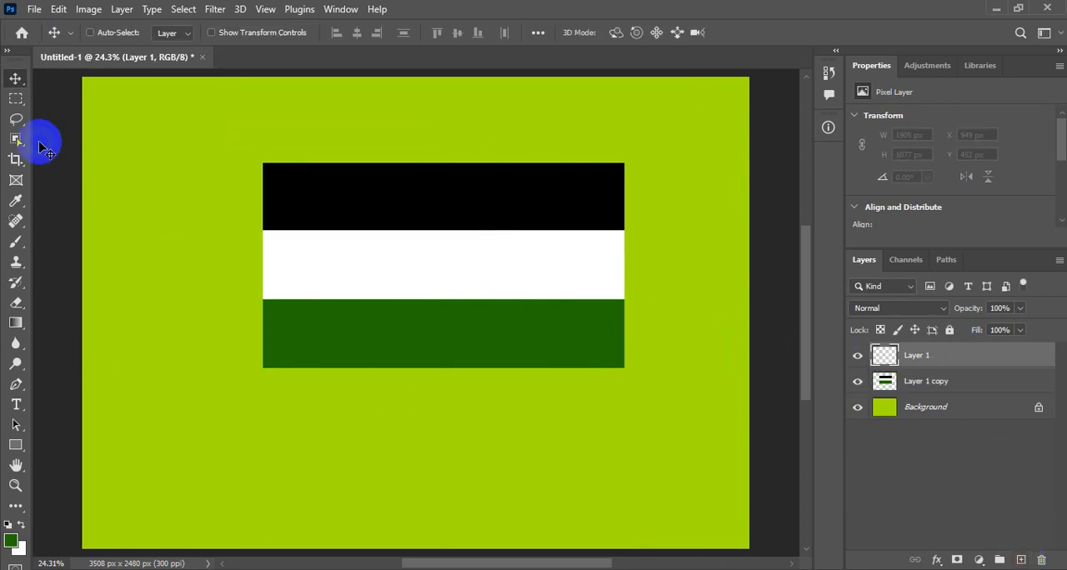
{"action": "left_click", "coordinate": [15, 100]}
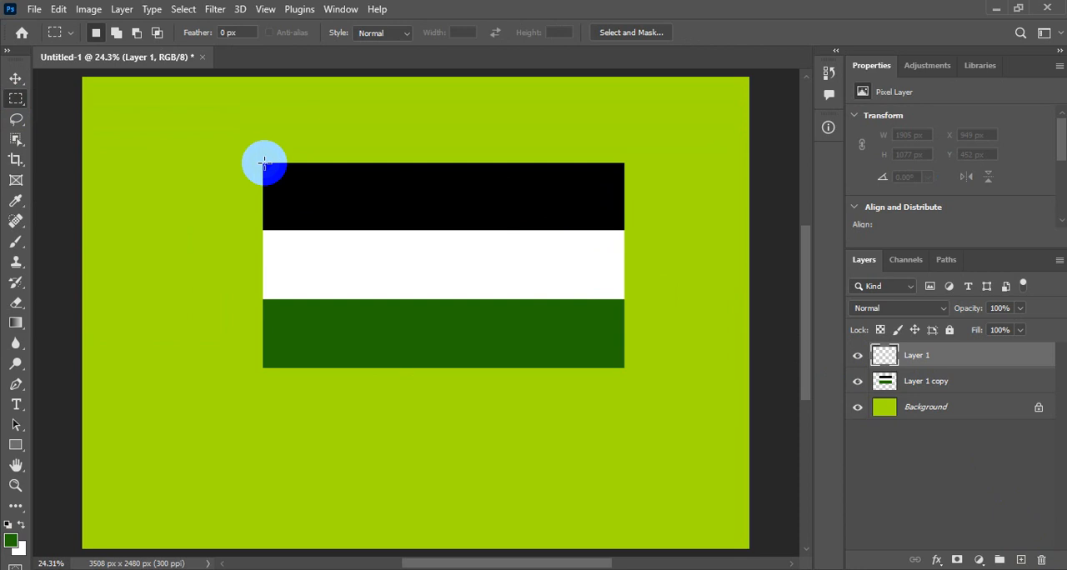
{"action": "left_click_drag", "start_coordinate": [262, 163], "coordinate": [399, 367]}
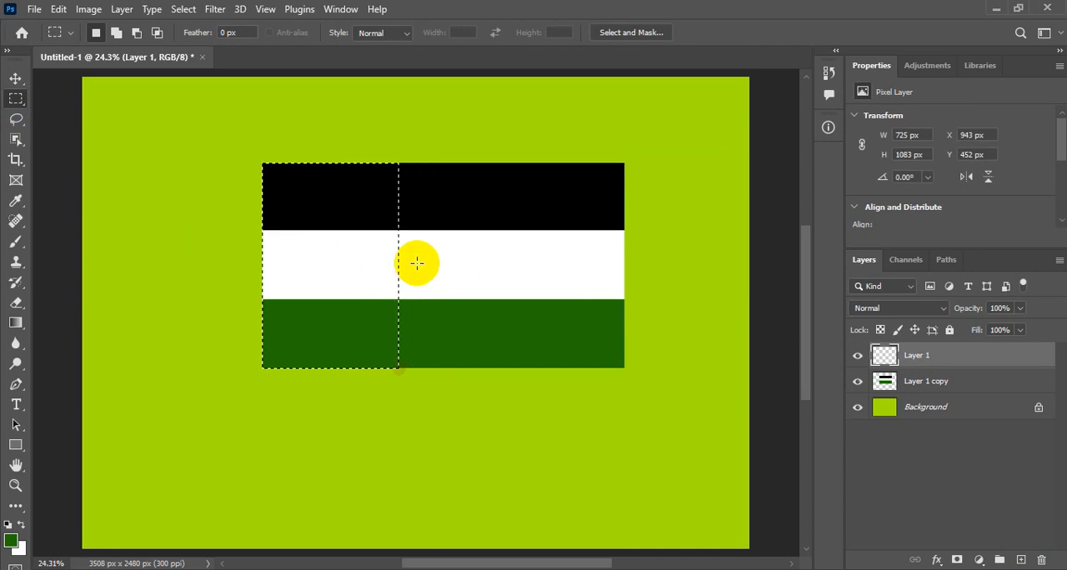
Set the background colour to red ff0000, fill the rectangular selection with it and deselect.
{"action": "left_click", "coordinate": [20, 550]}
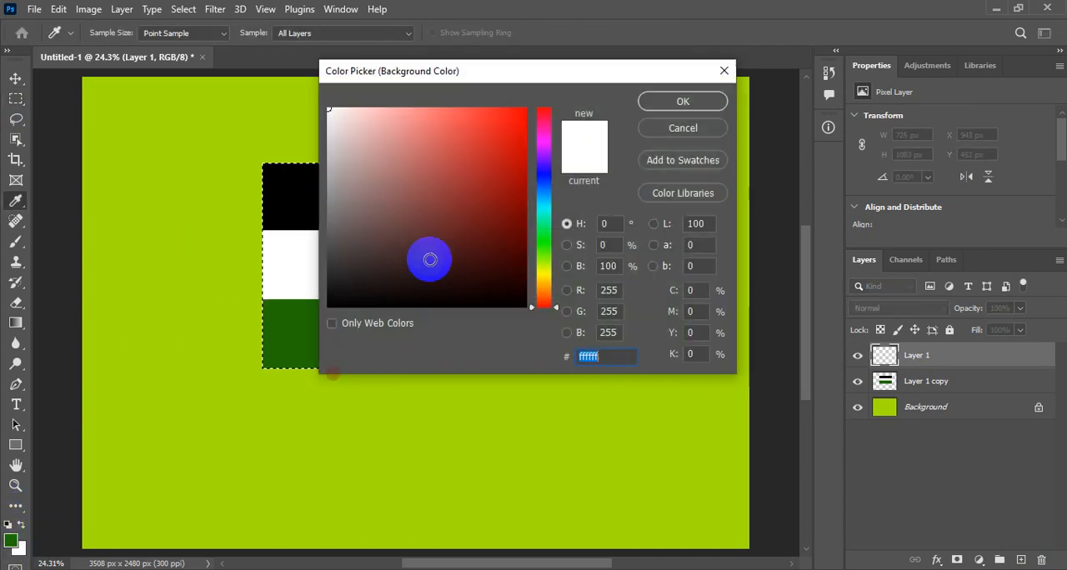
{"action": "left_click_drag", "start_coordinate": [509, 136], "coordinate": [528, 108]}
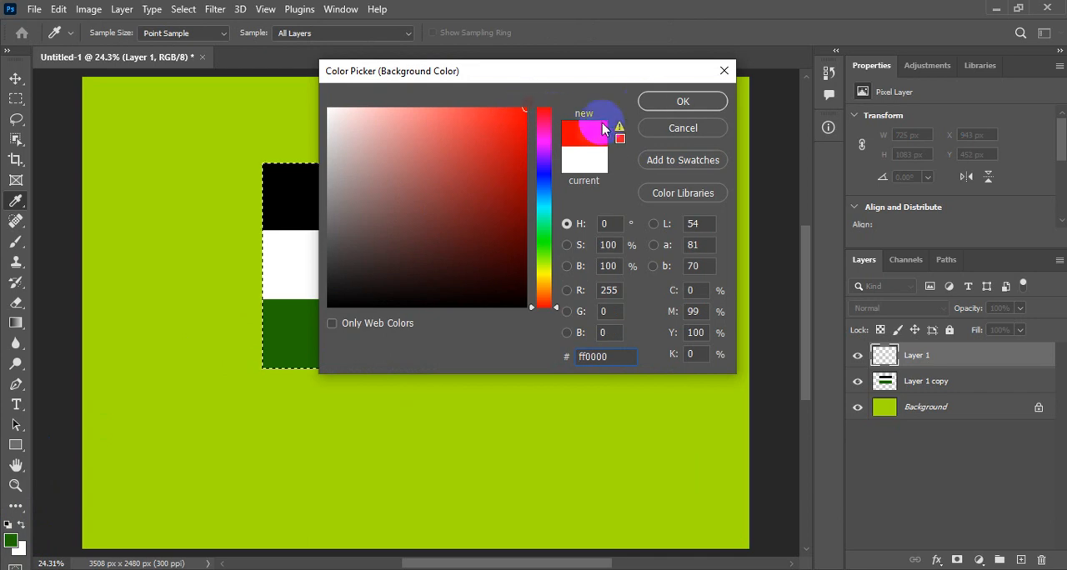
{"action": "left_click", "coordinate": [670, 101]}
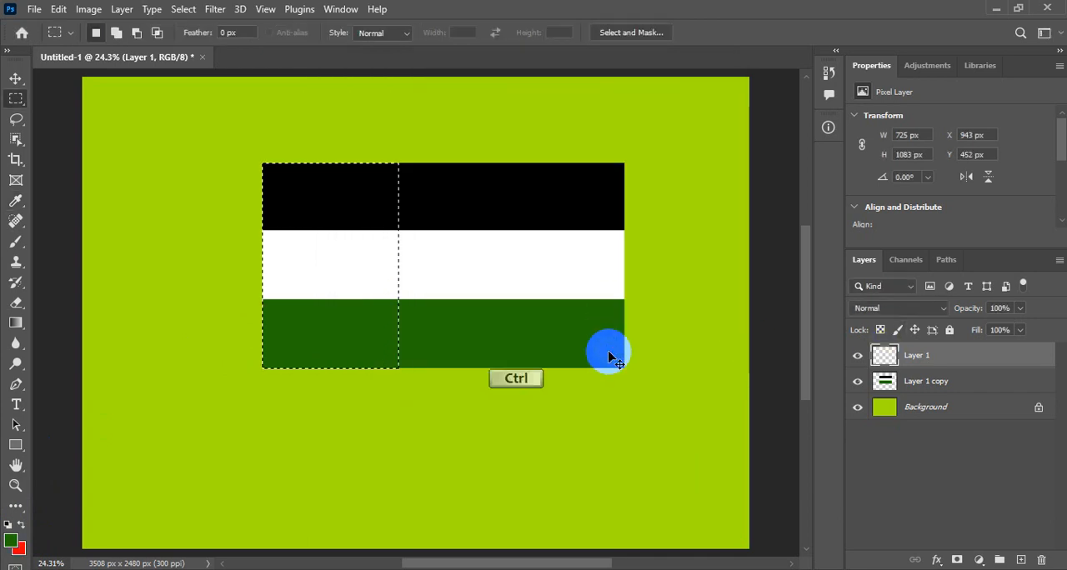
{"action": "key", "text": "ctrl+BackSpace"}
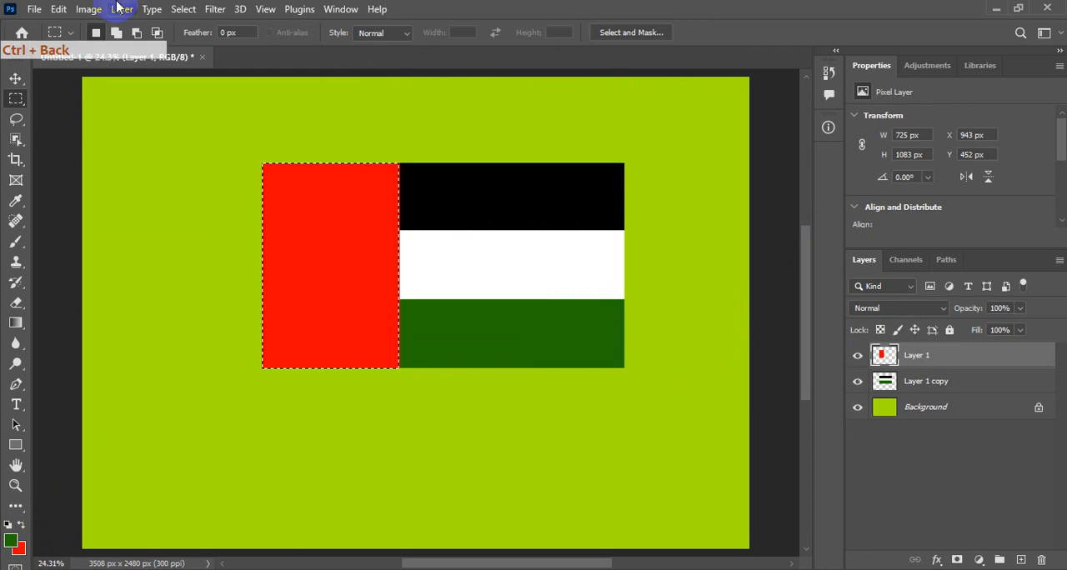
{"action": "left_click", "coordinate": [183, 10]}
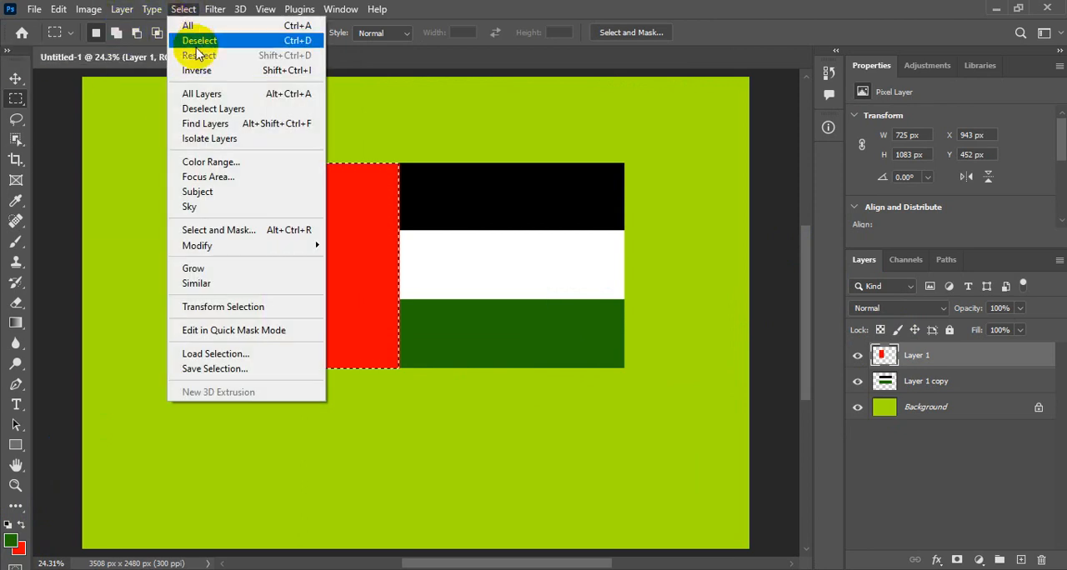
{"action": "left_click", "coordinate": [185, 40]}
Transform the red rectangle with Perspective, bringing its right corners together into a triangle pointing into the white stripe.
{"action": "left_click", "coordinate": [16, 78]}
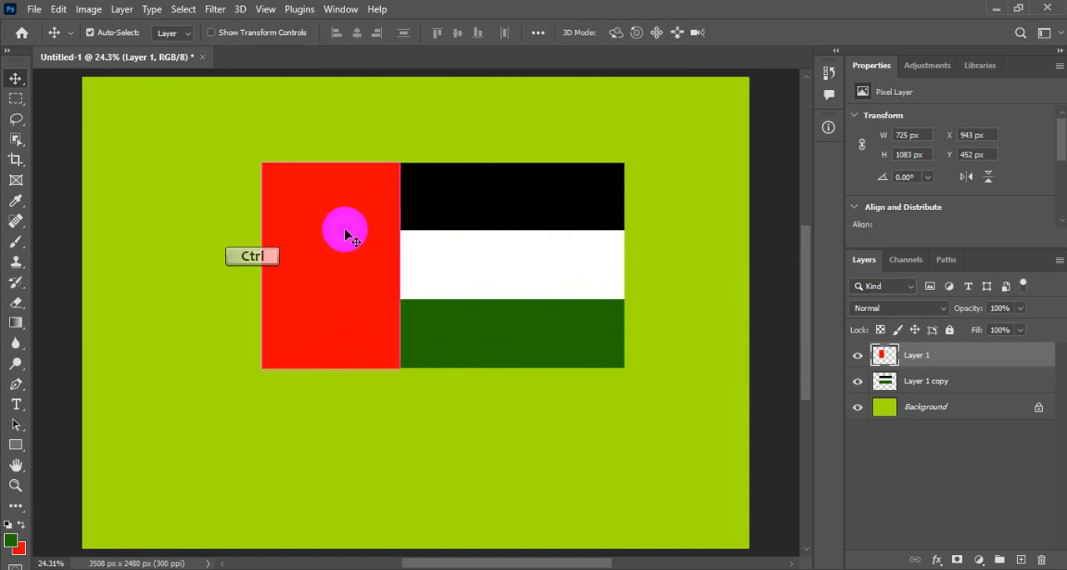
{"action": "key", "text": "ctrl+t"}
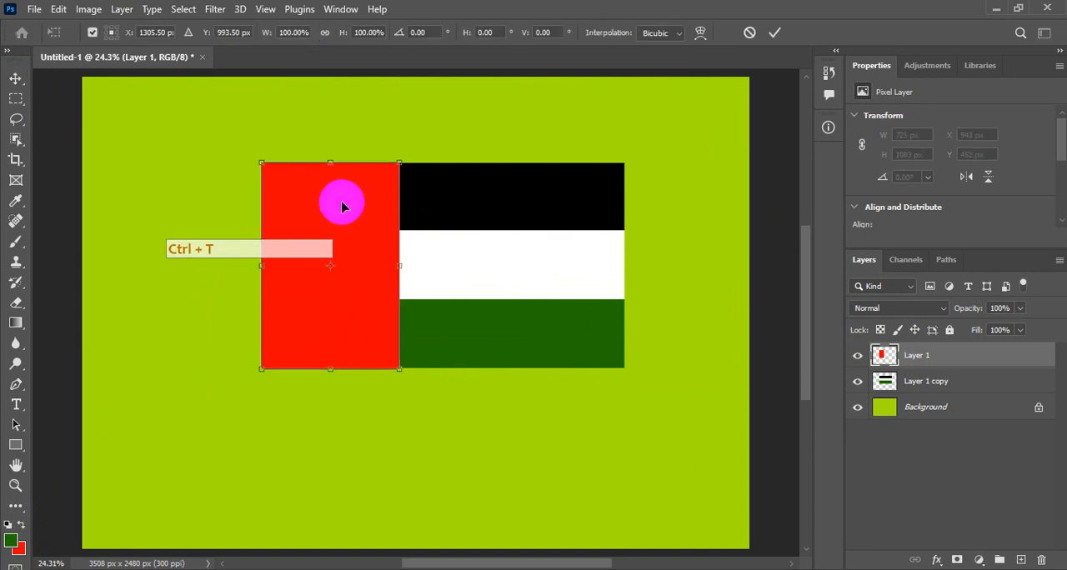
{"action": "right_click", "coordinate": [343, 208]}
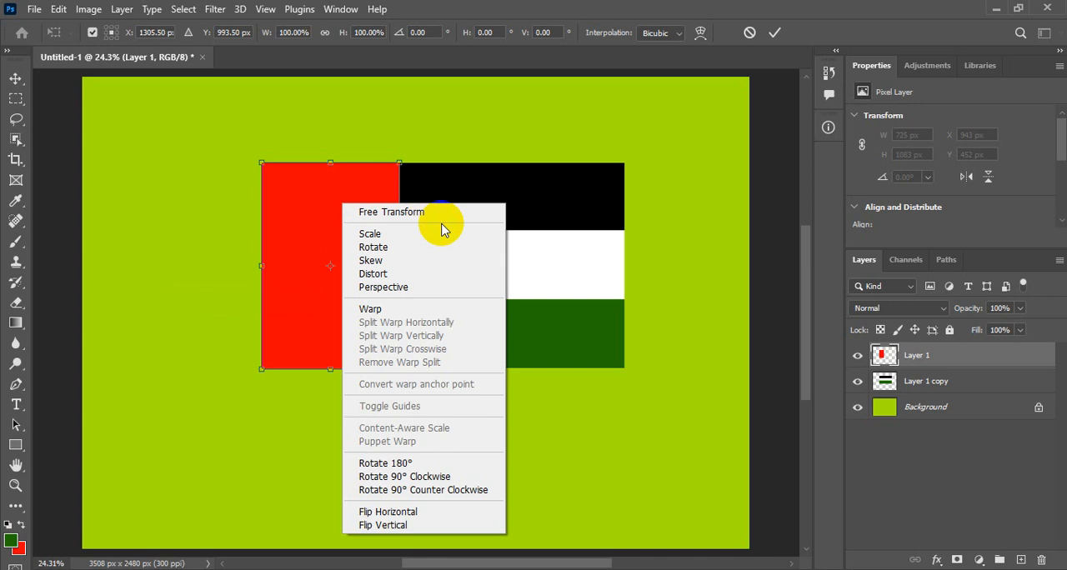
{"action": "left_click", "coordinate": [382, 288]}
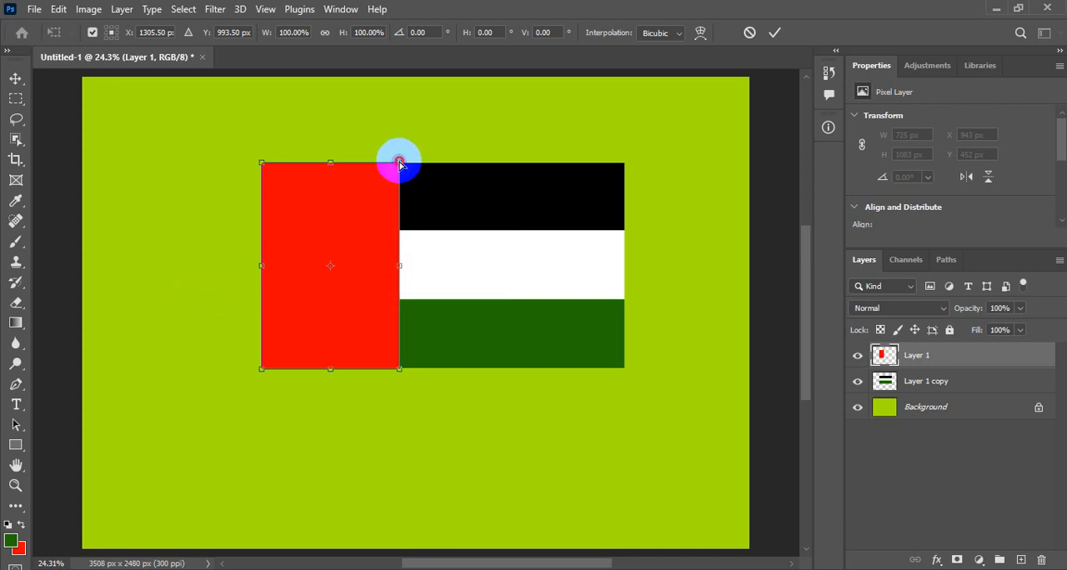
{"action": "left_click_drag", "start_coordinate": [400, 162], "coordinate": [409, 266]}
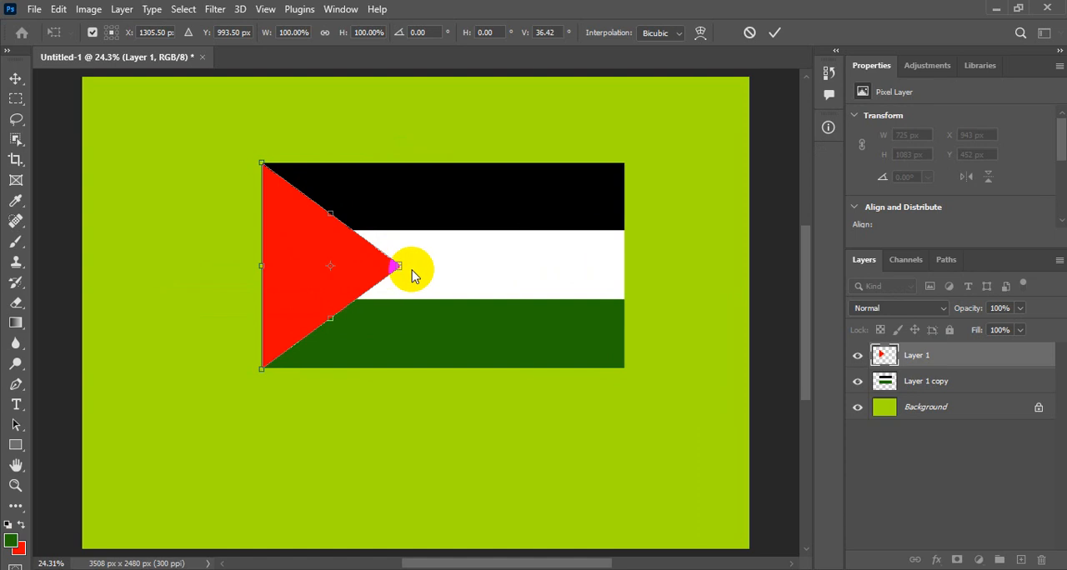
Close the remaining gap between the corners at the red triangle's tip so it ends in a sharp point, and apply the transform.
{"action": "key", "text": "ctrl+space"}
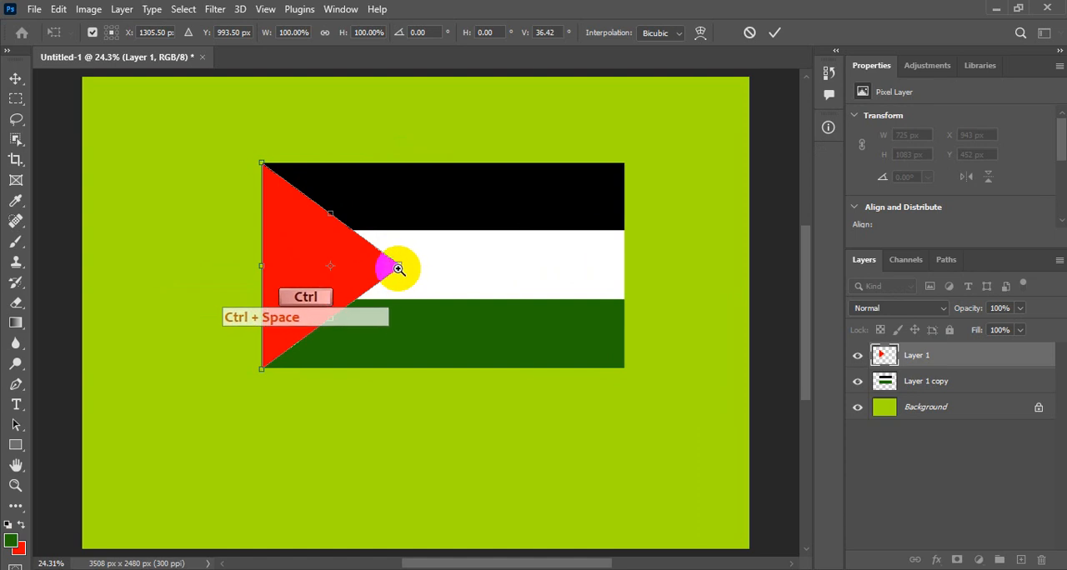
{"action": "left_click", "coordinate": [396, 268]}
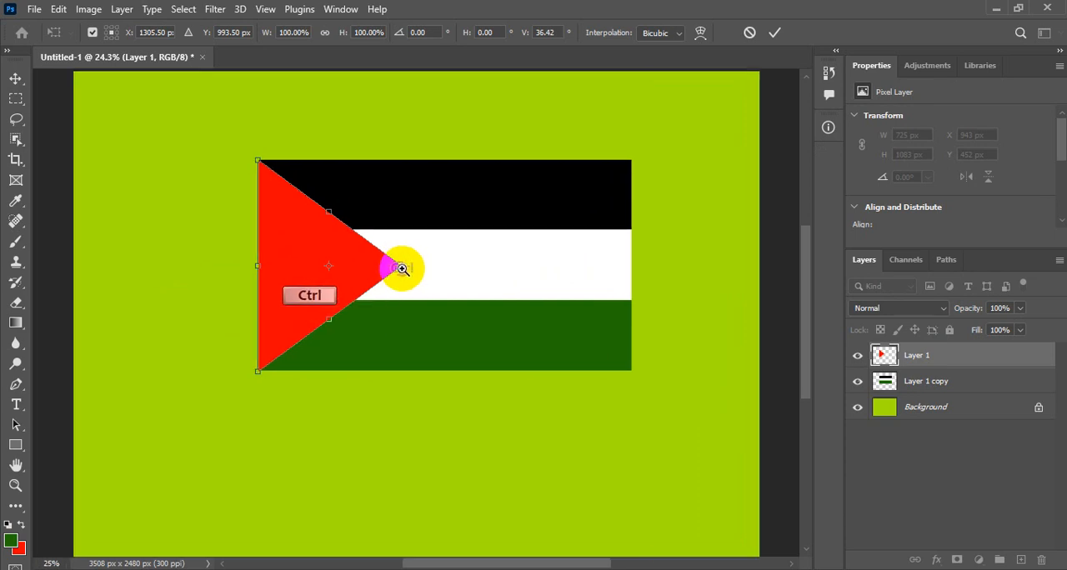
{"action": "left_click", "coordinate": [400, 268]}
{"action": "left_click", "coordinate": [400, 265]}
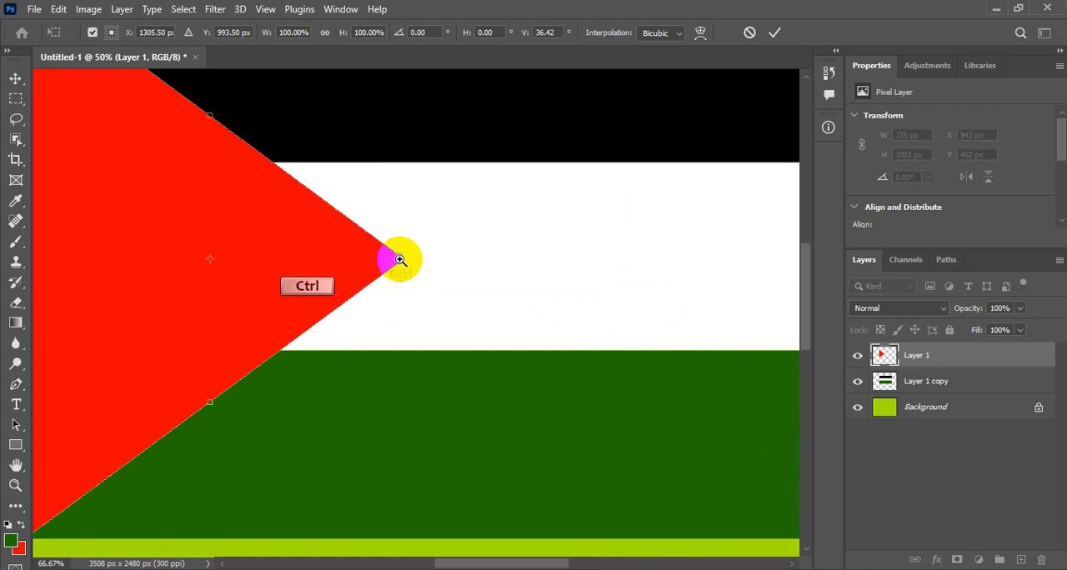
{"action": "left_click", "coordinate": [400, 260]}
{"action": "left_click", "coordinate": [400, 258]}
{"action": "left_click", "coordinate": [402, 256]}
{"action": "left_click", "coordinate": [403, 258]}
{"action": "left_click", "coordinate": [402, 259]}
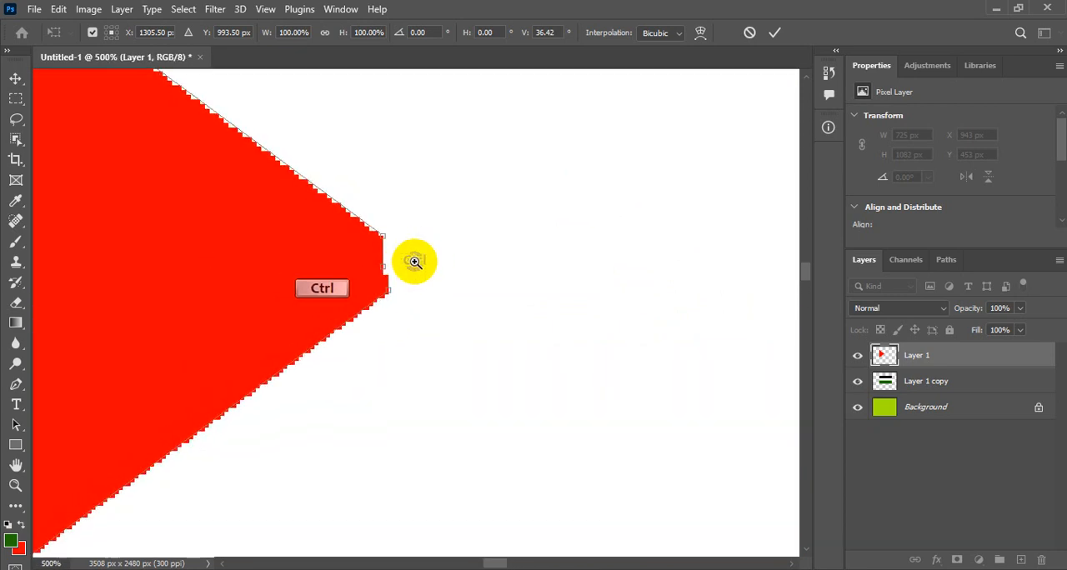
{"action": "left_click", "coordinate": [403, 262]}
{"action": "left_click", "coordinate": [404, 262]}
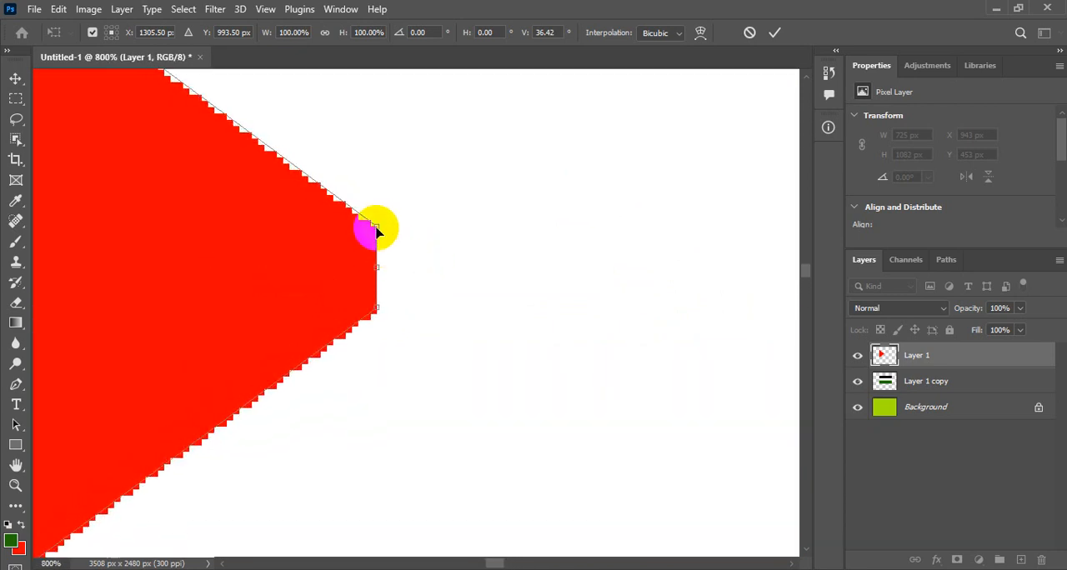
{"action": "left_click_drag", "start_coordinate": [376, 230], "coordinate": [377, 269]}
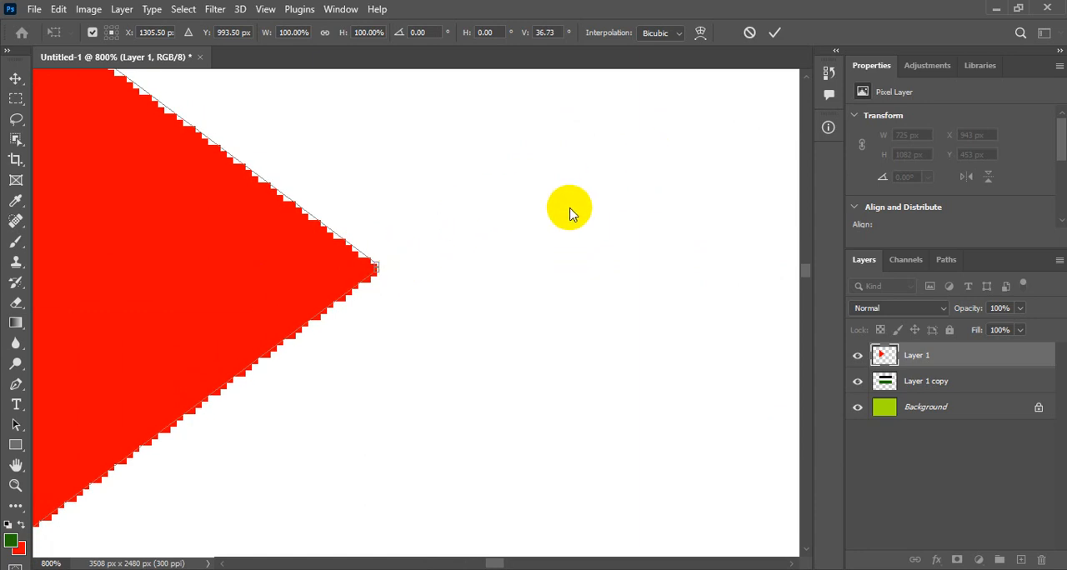
{"action": "key", "text": "ctrl+0"}
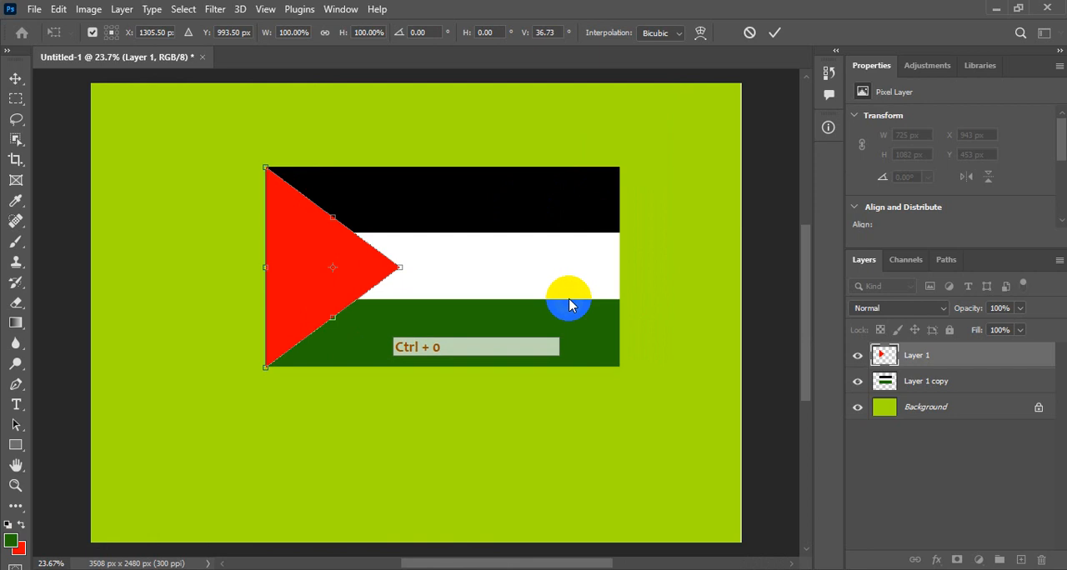
{"action": "left_click", "coordinate": [775, 33]}
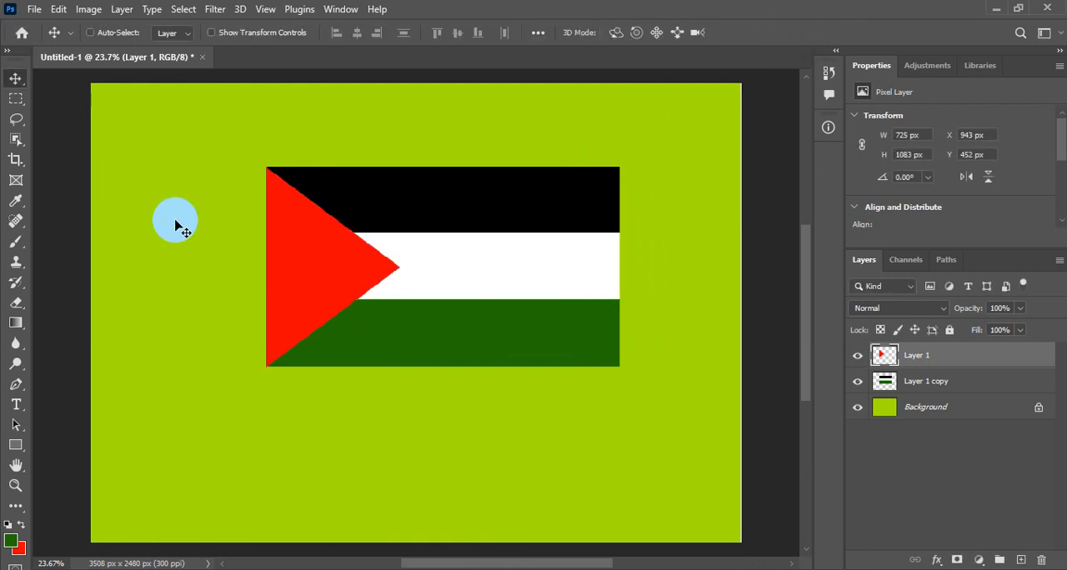
{"action": "key", "text": "ctrl+o"}
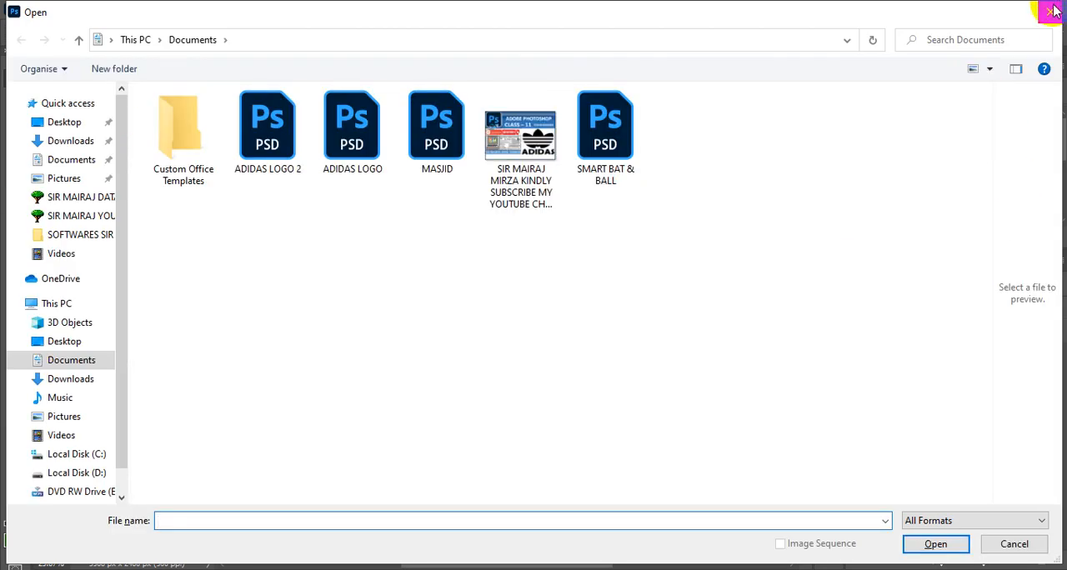
{"action": "left_click", "coordinate": [1049, 12]}
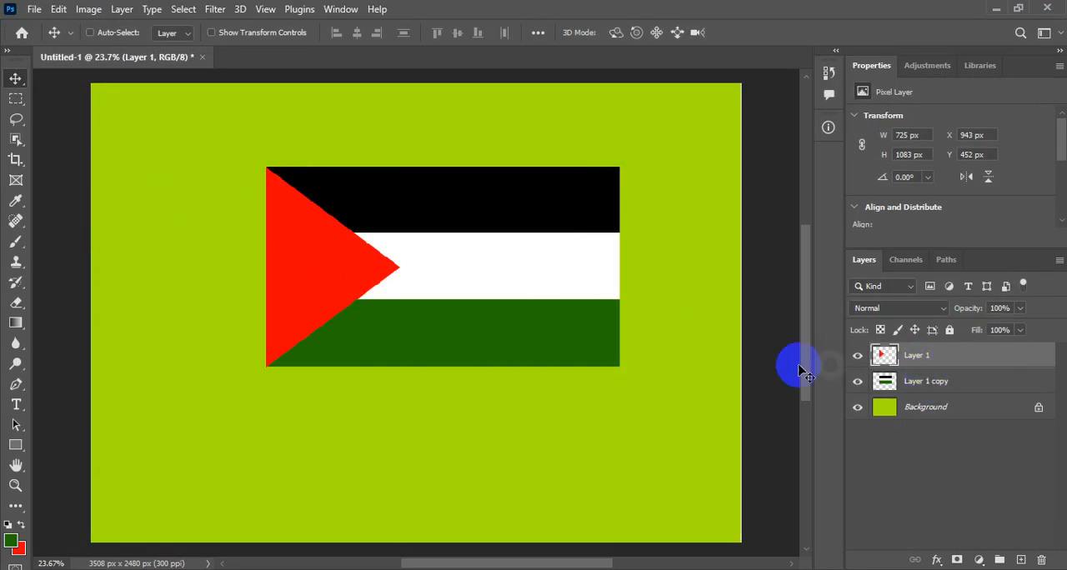
Merge the red triangle with the striped layer and move the complete flag up to about X 850, Y 157 px.
{"action": "left_click", "coordinate": [121, 12]}
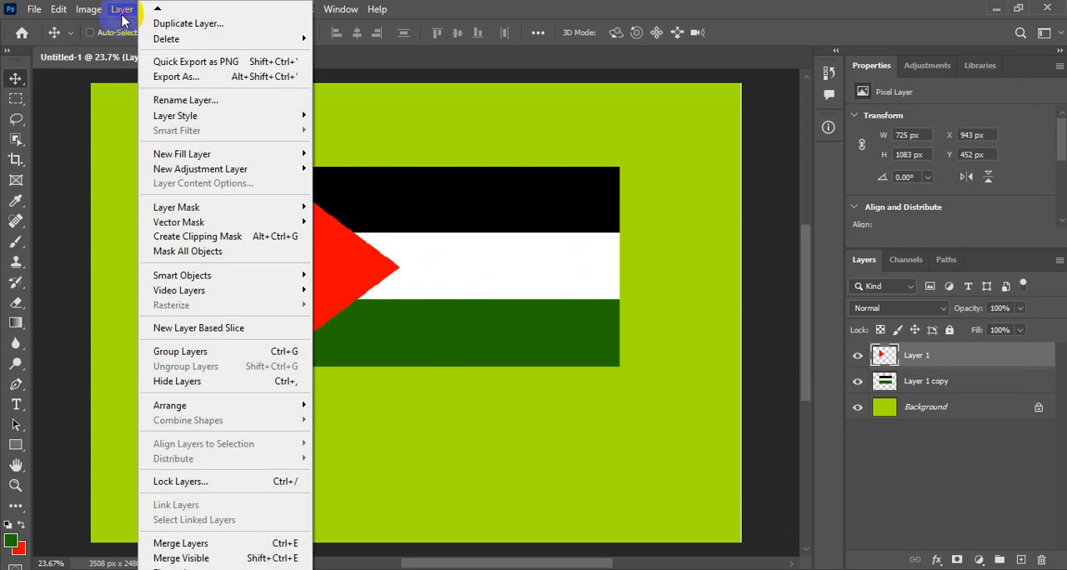
{"action": "left_click", "coordinate": [212, 543]}
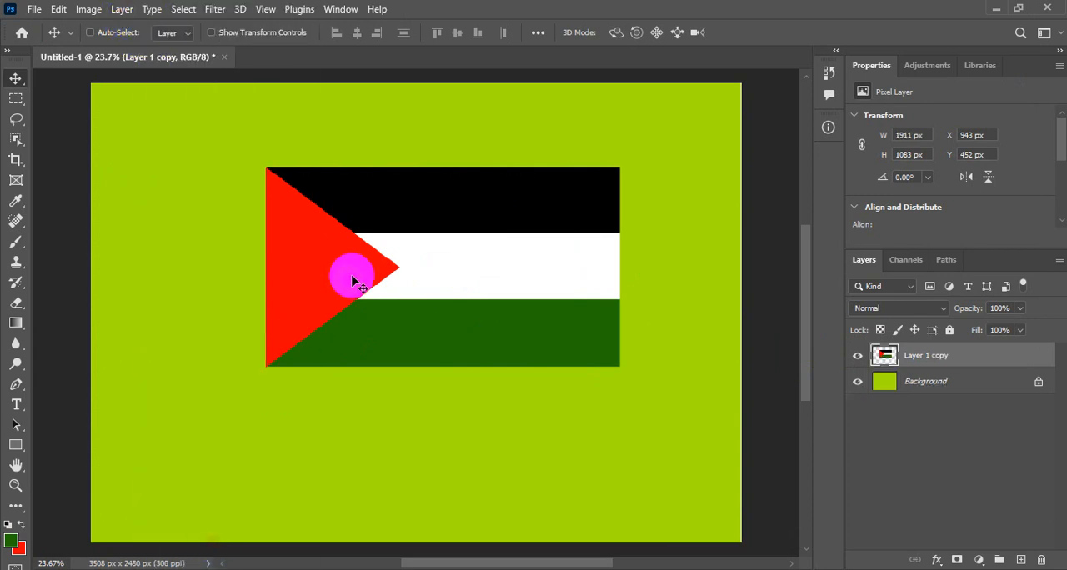
{"action": "left_click_drag", "start_coordinate": [365, 256], "coordinate": [350, 210]}
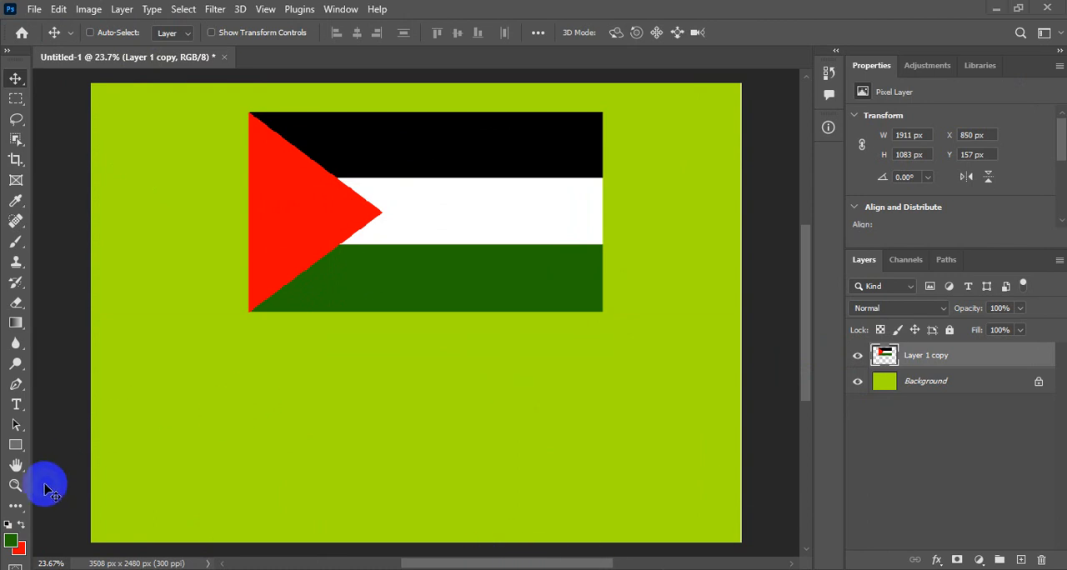
Add the horizontal text title "PALESTINE FLAG" at 72 pt in Berlin Sans FB Demi Bold and position it below the flag.
{"action": "left_click", "coordinate": [21, 405]}
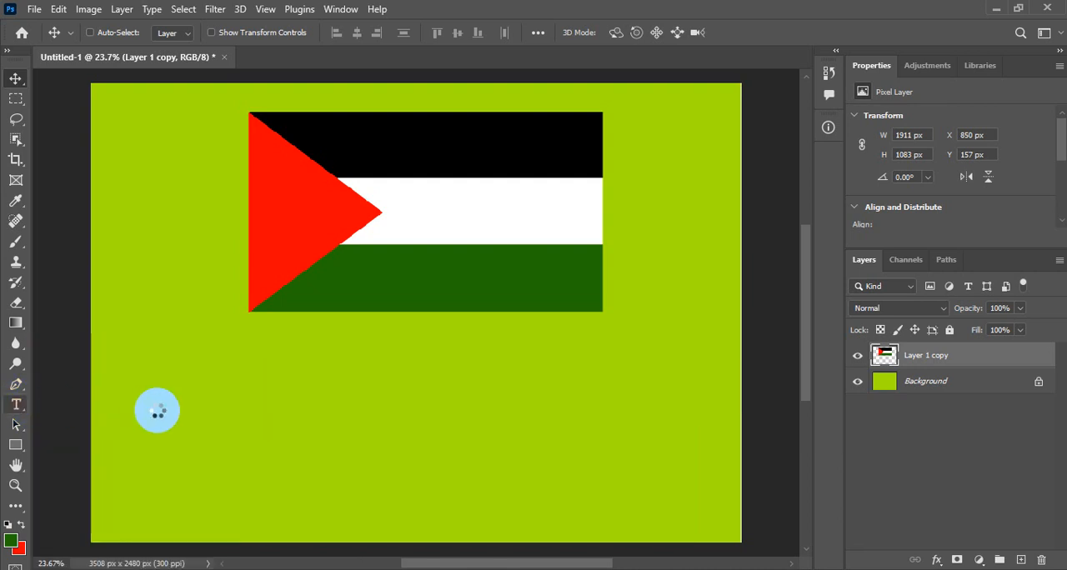
{"action": "left_click", "coordinate": [262, 376]}
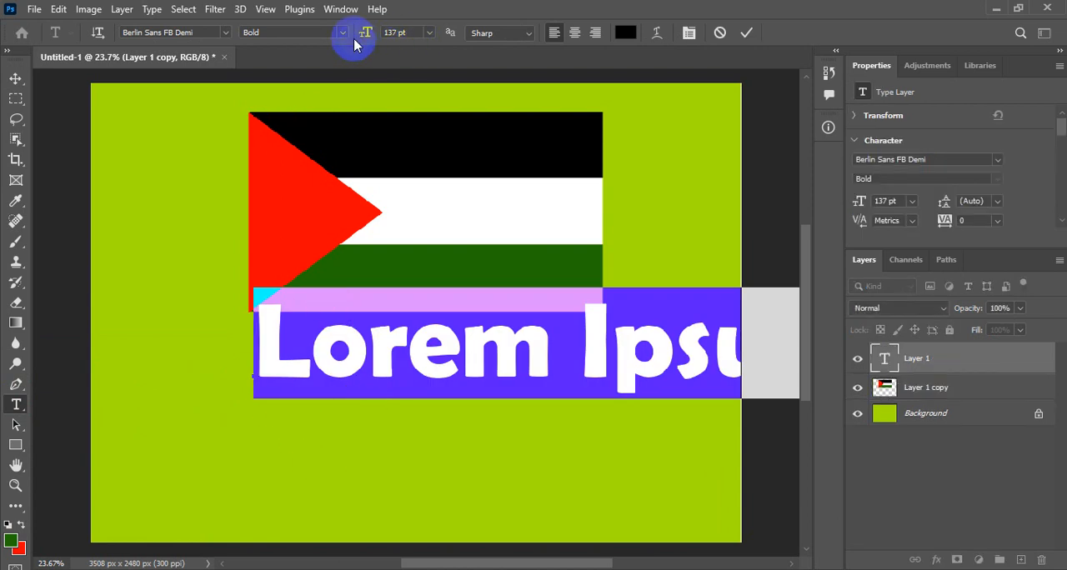
{"action": "left_click_drag", "start_coordinate": [370, 33], "coordinate": [317, 34]}
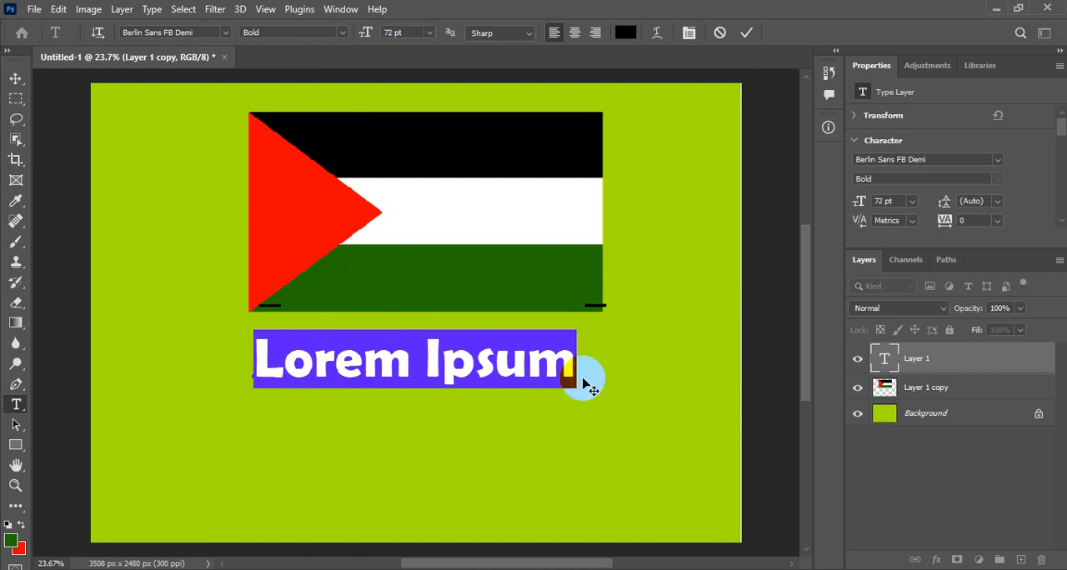
{"action": "type", "text": "PAL"}
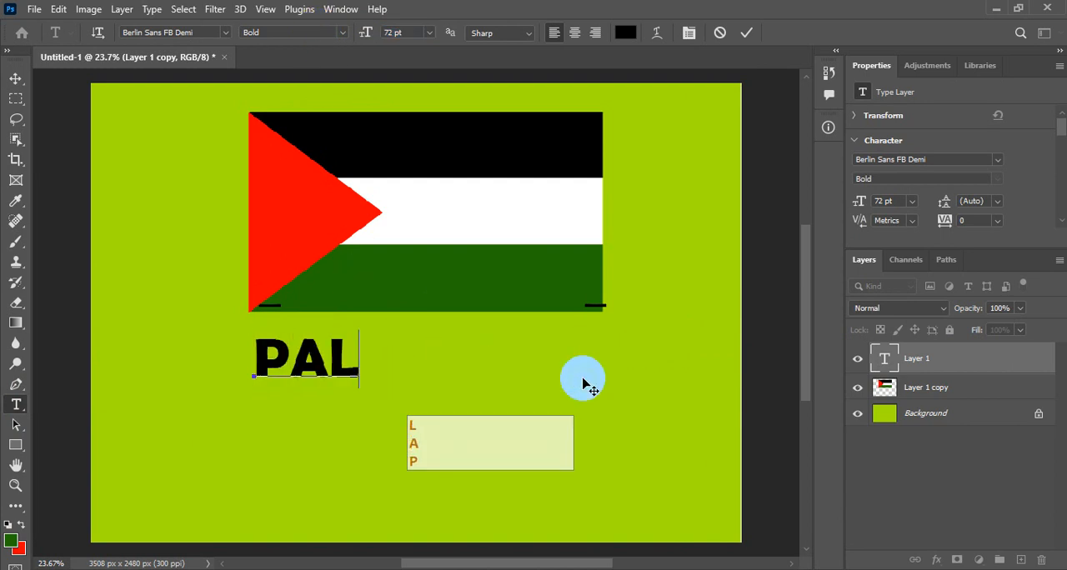
{"action": "type", "text": "ES"}
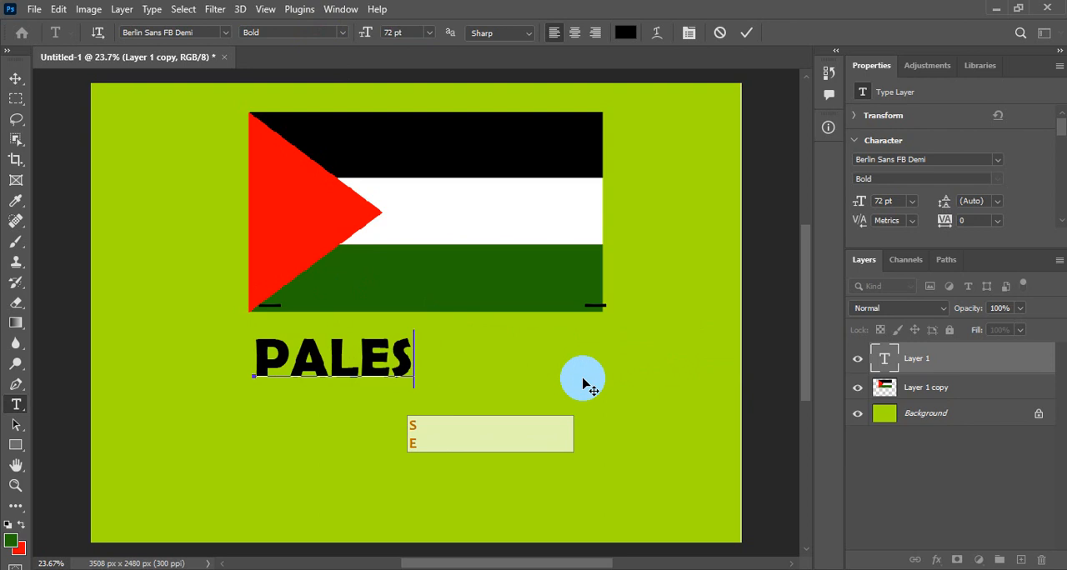
{"action": "type", "text": "TINE"}
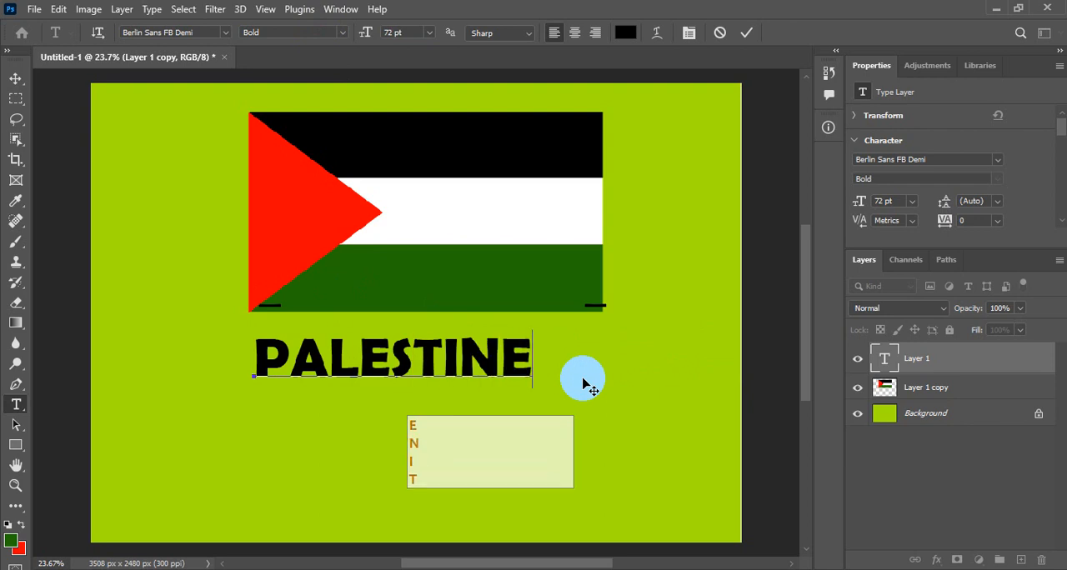
{"action": "type", "text": " F"}
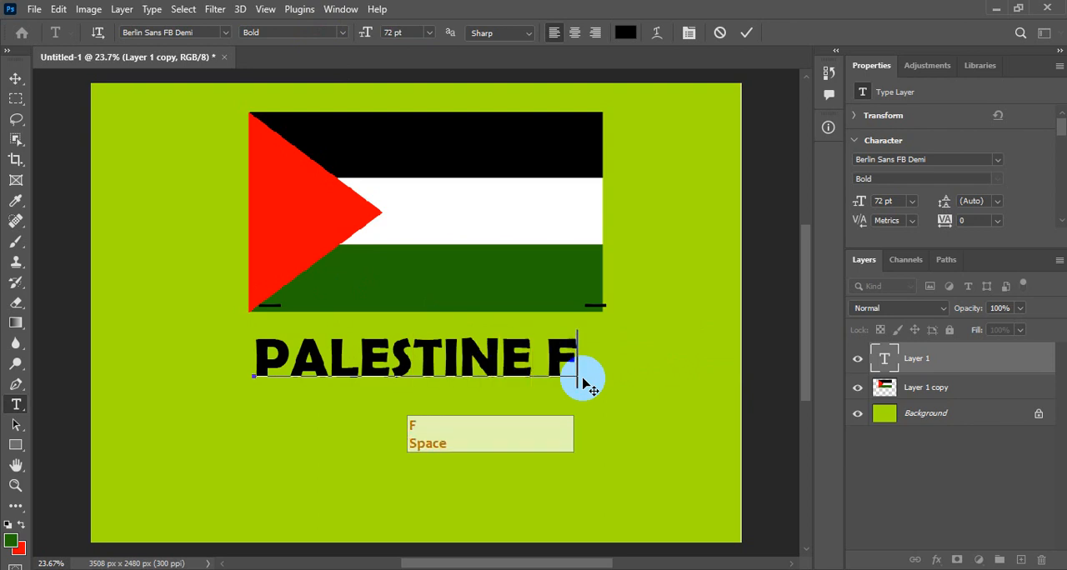
{"action": "type", "text": "LAG"}
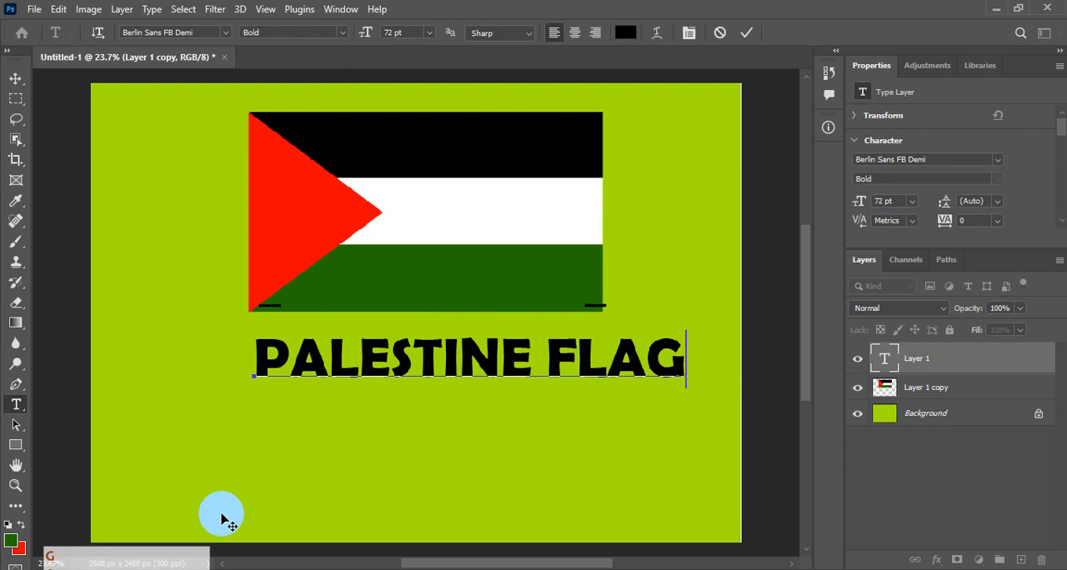
{"action": "left_click", "coordinate": [15, 78]}
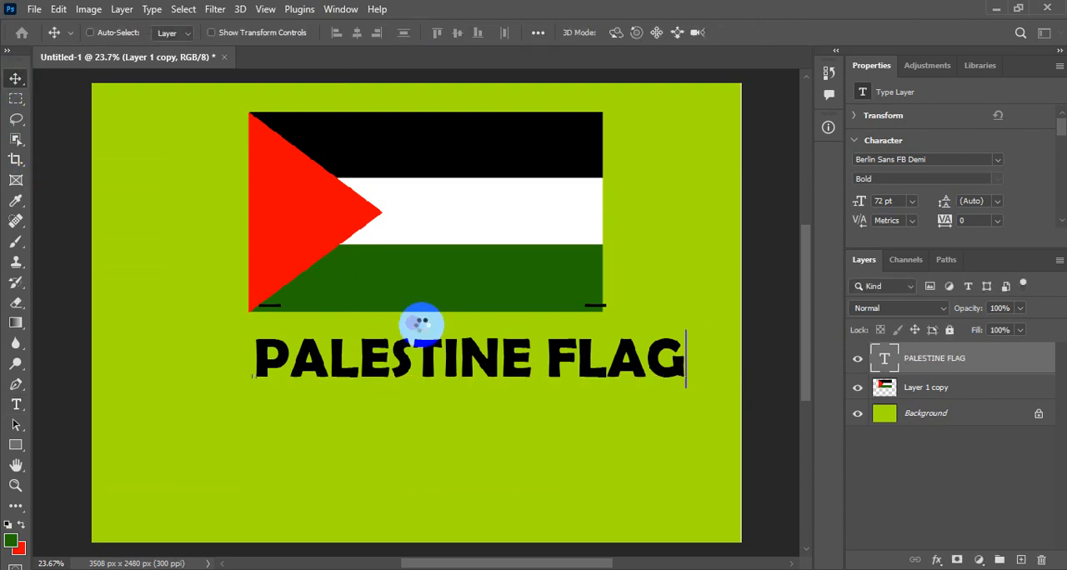
{"action": "left_click_drag", "start_coordinate": [400, 365], "coordinate": [376, 389]}
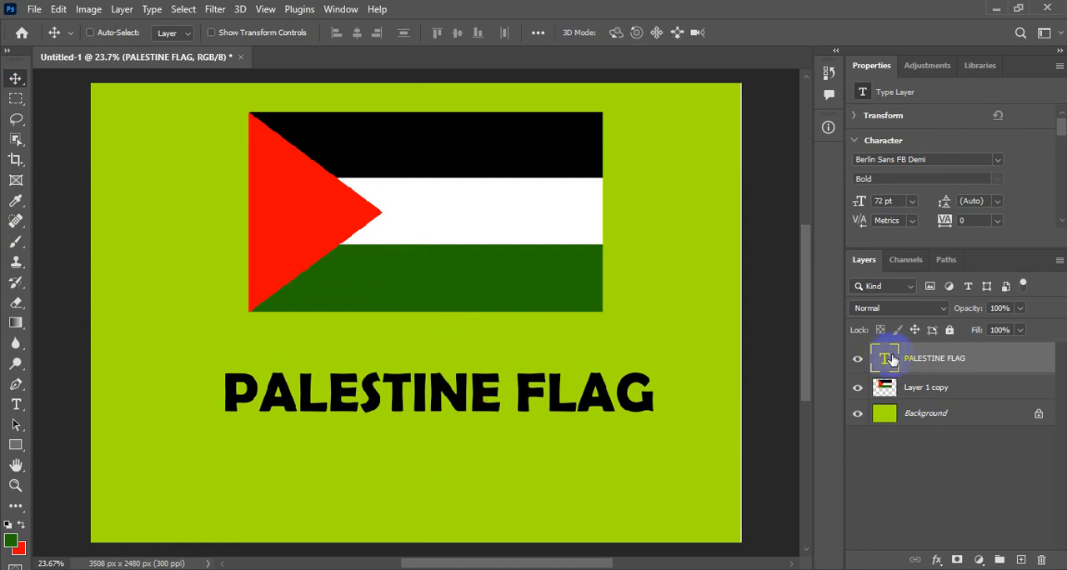
Set the PALESTINE FLAG title's text colour to near-black 090201.
{"action": "double_click", "coordinate": [884, 359]}
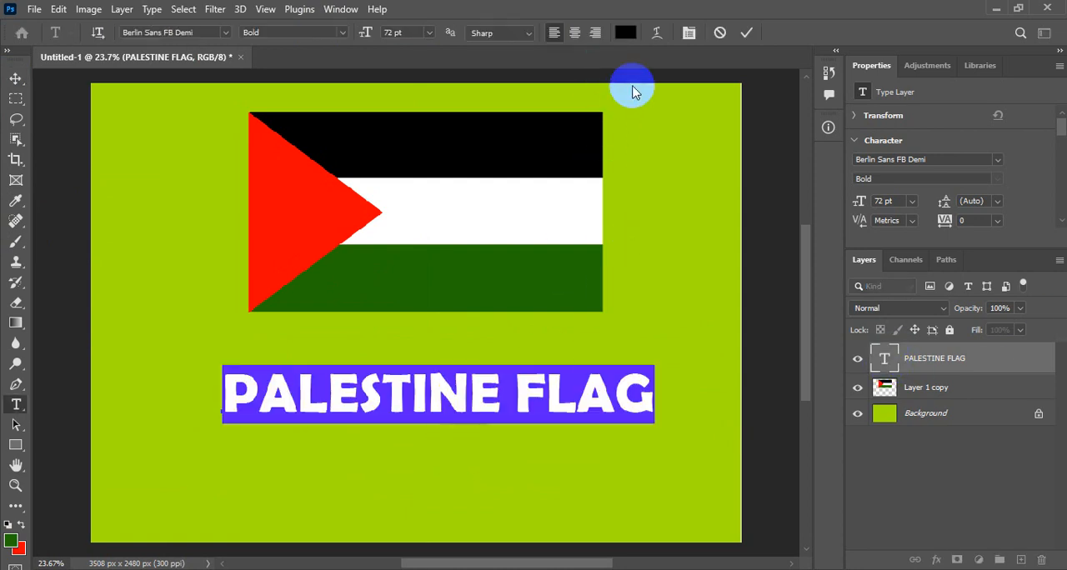
{"action": "left_click", "coordinate": [624, 32]}
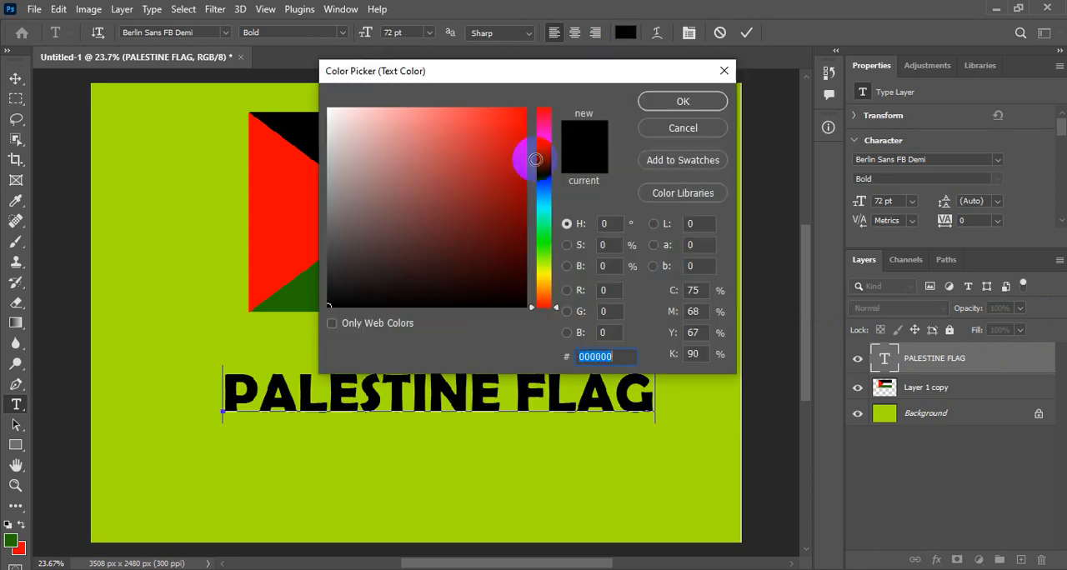
{"action": "left_click", "coordinate": [372, 138]}
{"action": "left_click_drag", "start_coordinate": [315, 99], "coordinate": [316, 100]}
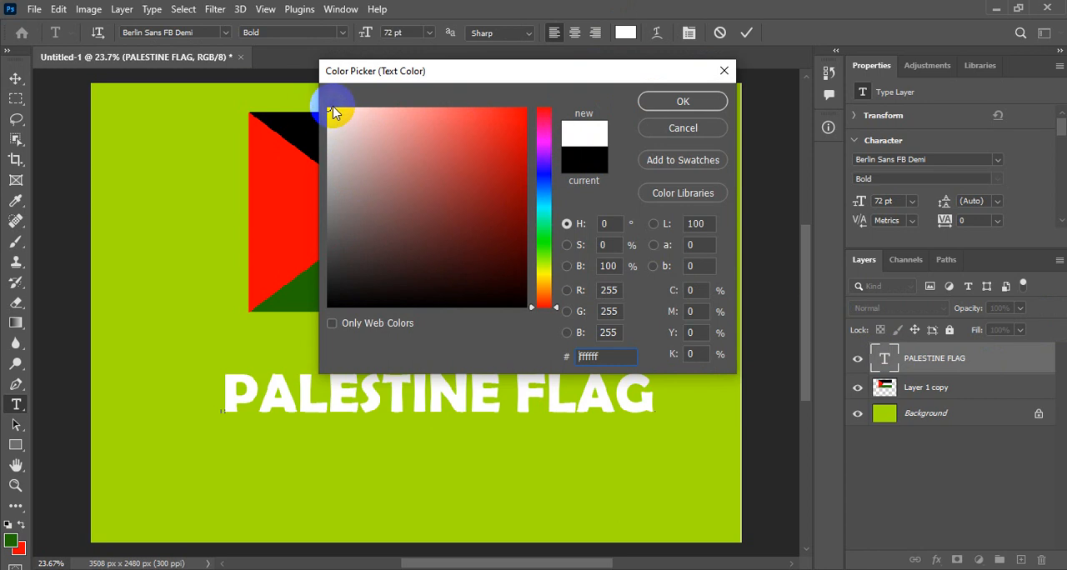
{"action": "mouse_move", "coordinate": [519, 229]}
{"action": "left_mouse_down"}
{"action": "mouse_move", "coordinate": [514, 251]}
{"action": "mouse_move", "coordinate": [545, 290]}
{"action": "mouse_move", "coordinate": [541, 310]}
{"action": "mouse_move", "coordinate": [538, 245]}
{"action": "mouse_move", "coordinate": [544, 307]}
{"action": "mouse_move", "coordinate": [508, 295]}
{"action": "mouse_move", "coordinate": [543, 302]}
{"action": "left_mouse_up"}
{"action": "left_click_drag", "start_coordinate": [514, 196], "coordinate": [513, 300]}
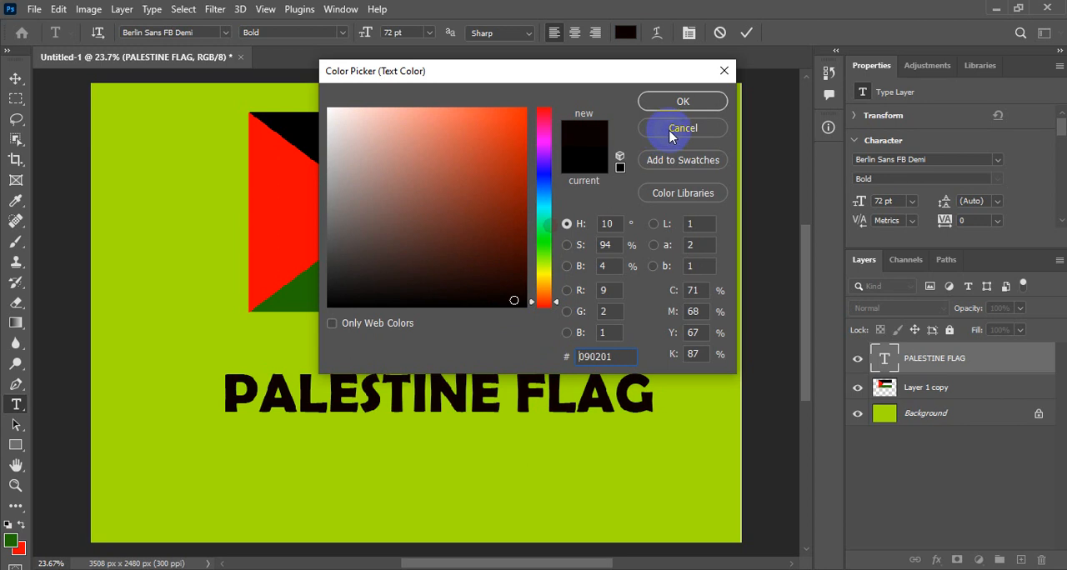
{"action": "left_click", "coordinate": [674, 102]}
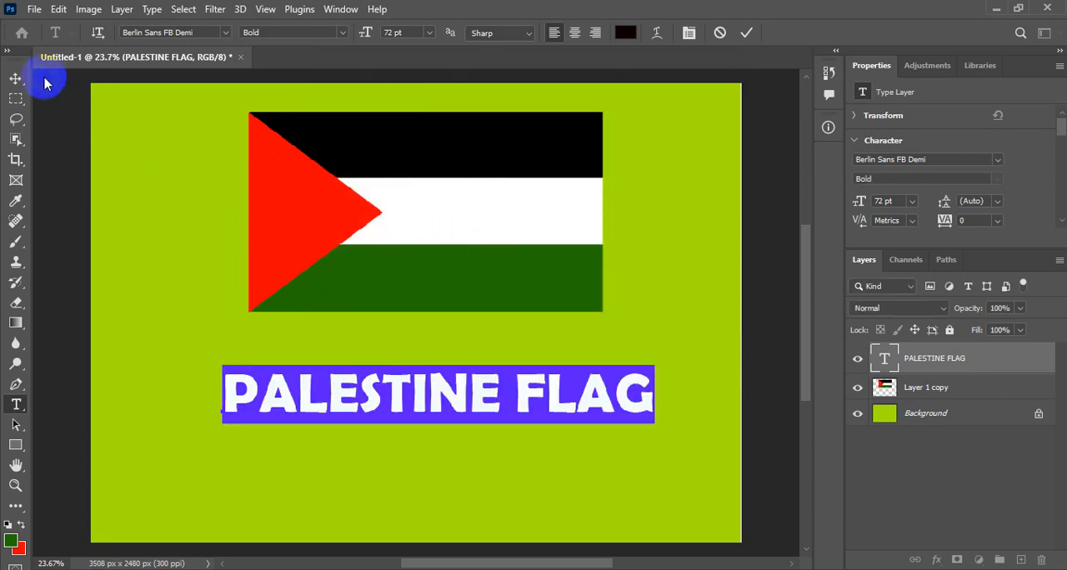
Move the PALESTINE FLAG title so it is centred horizontally under the flag, and keep the title layer selected.
{"action": "left_click", "coordinate": [16, 78]}
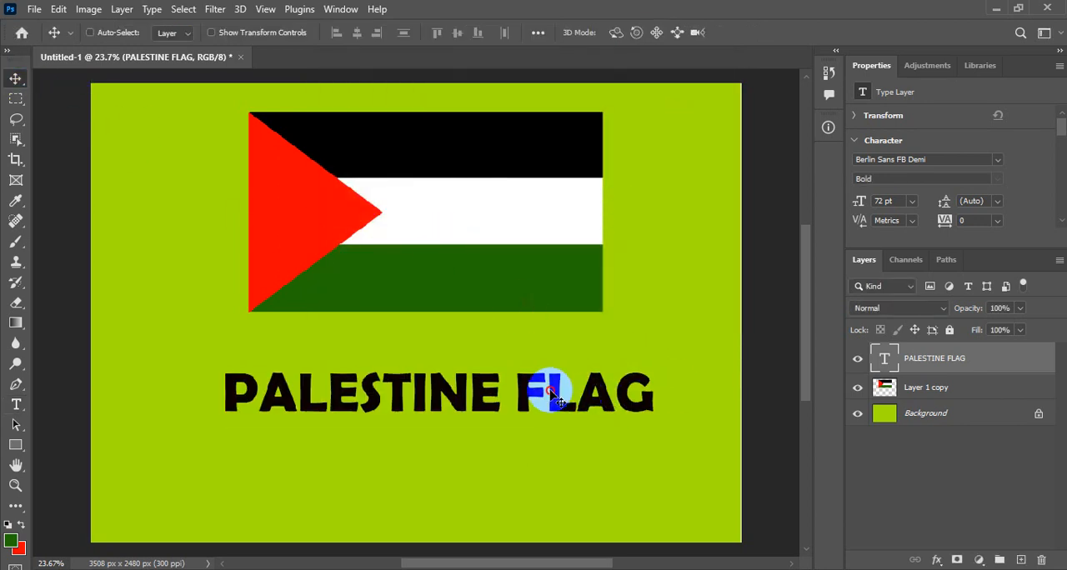
{"action": "left_click_drag", "start_coordinate": [551, 393], "coordinate": [536, 439]}
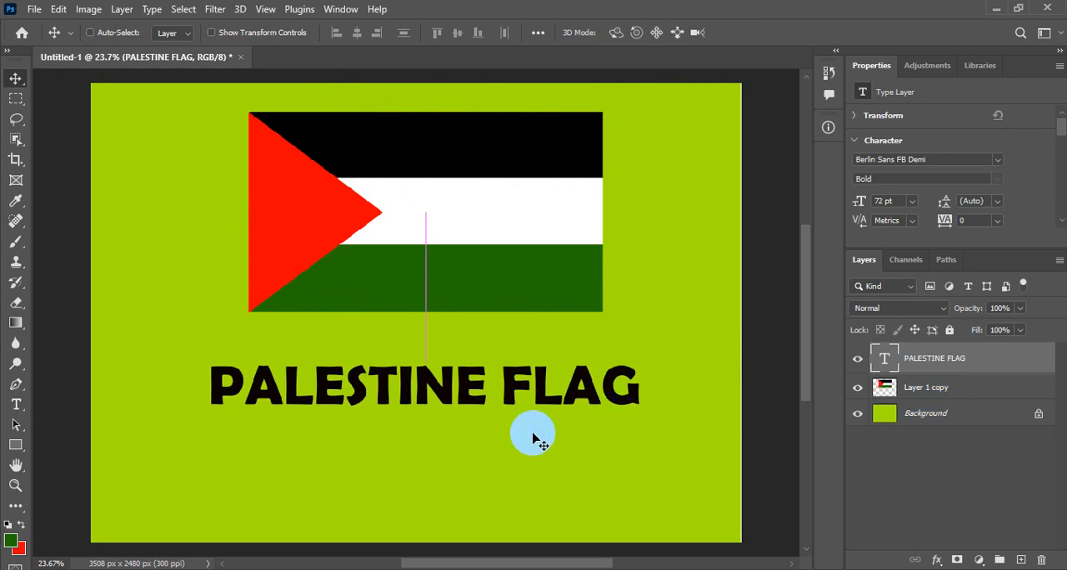
{"action": "left_click", "coordinate": [957, 389]}
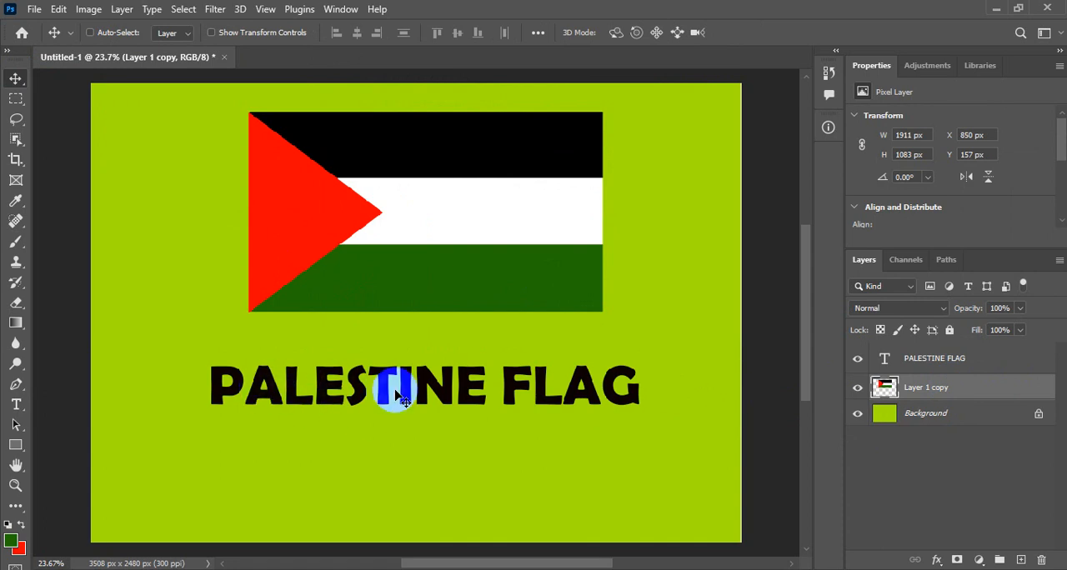
{"action": "left_click", "coordinate": [971, 365]}
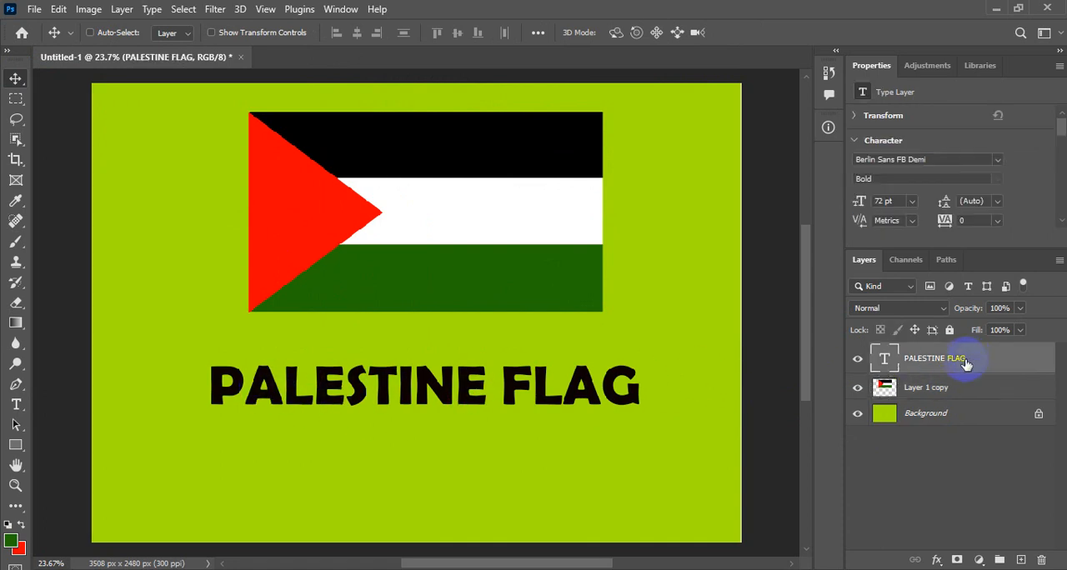
Free Transform the title to about 139% from its centre, stretch it taller to about 160 pt, and move it lower on the canvas.
{"action": "left_click", "coordinate": [58, 10]}
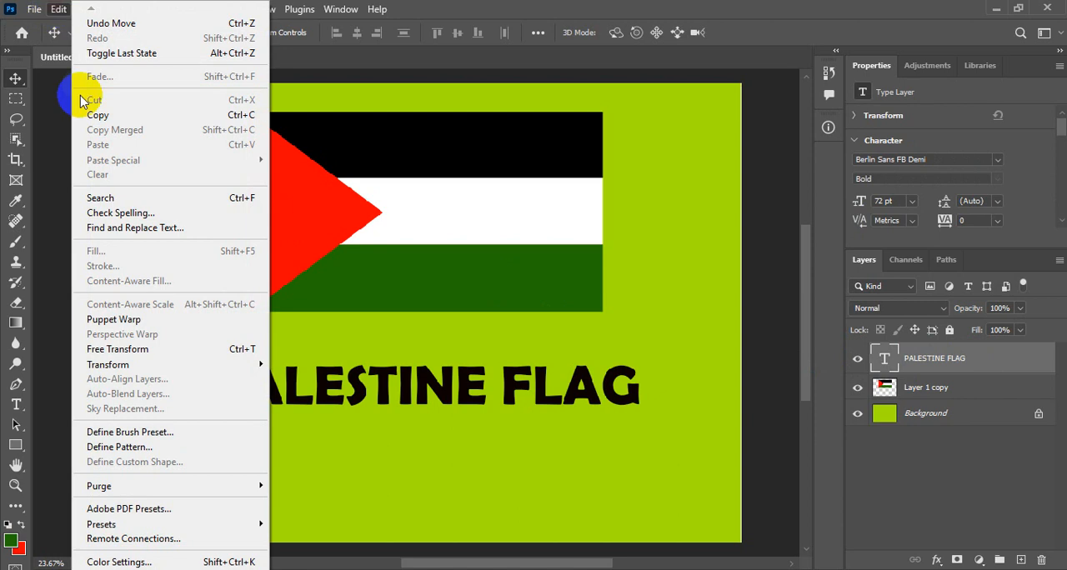
{"action": "left_click", "coordinate": [131, 346]}
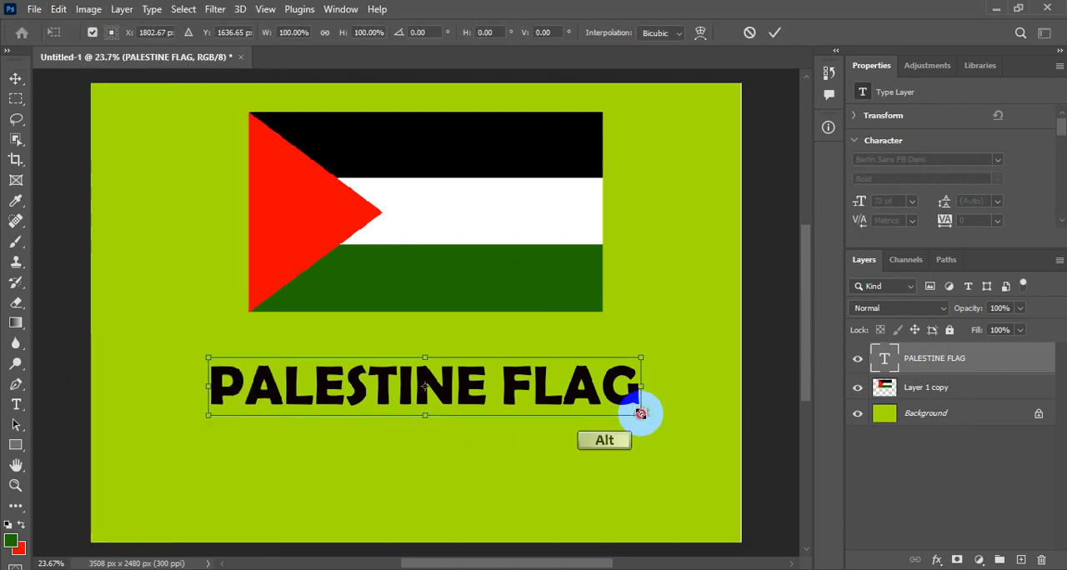
{"action": "left_click_drag", "start_coordinate": [640, 413], "coordinate": [721, 455]}
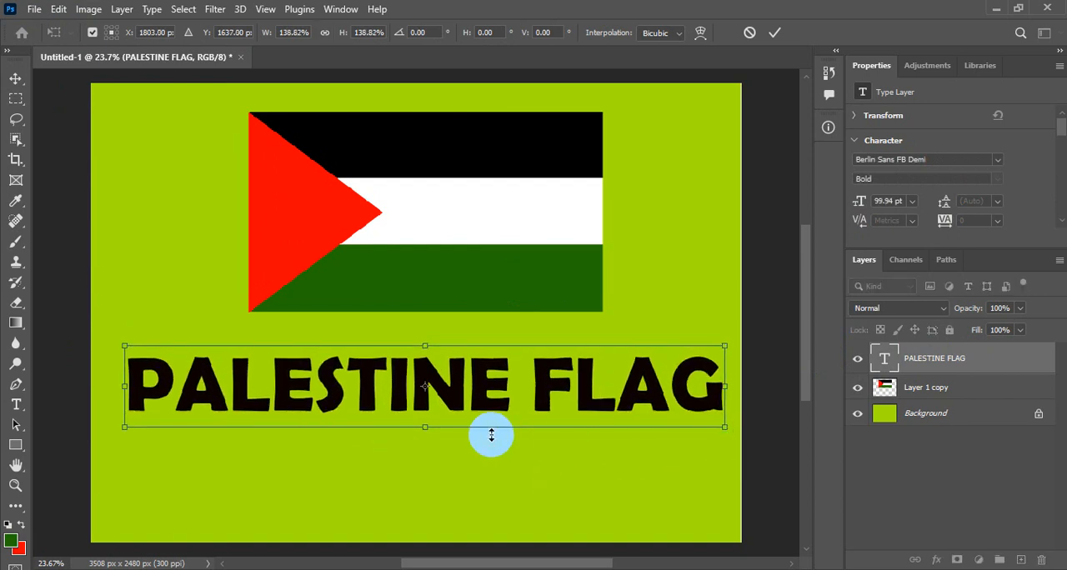
{"action": "left_click_drag", "start_coordinate": [420, 429], "coordinate": [426, 475]}
{"action": "key", "text": "Return"}
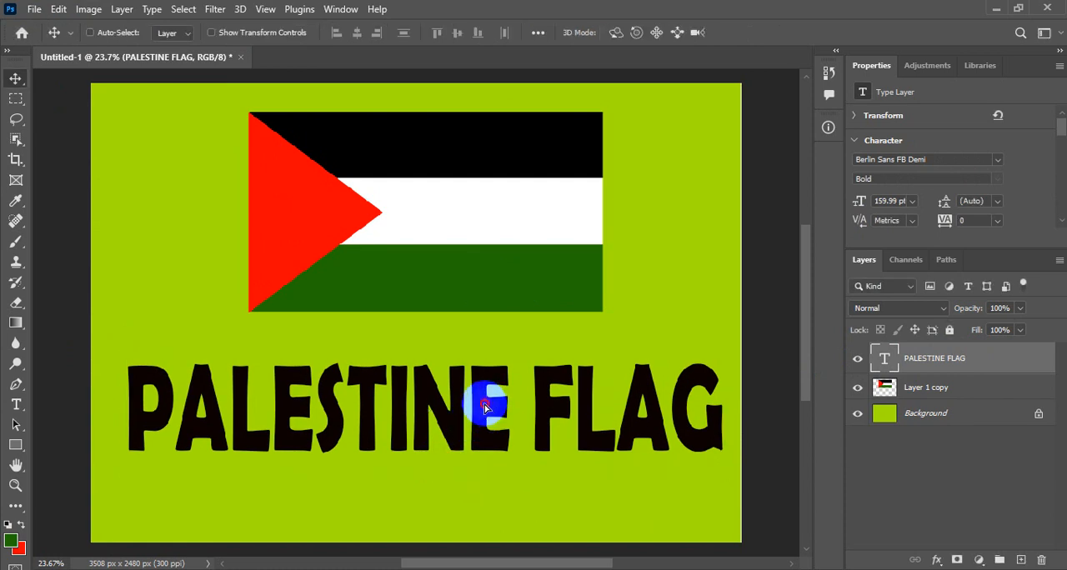
{"action": "left_click_drag", "start_coordinate": [486, 407], "coordinate": [503, 448]}
Duplicate the flag layer and move the copy down over the title to about X 799, Y 1117 px.
{"action": "left_click", "coordinate": [944, 387]}
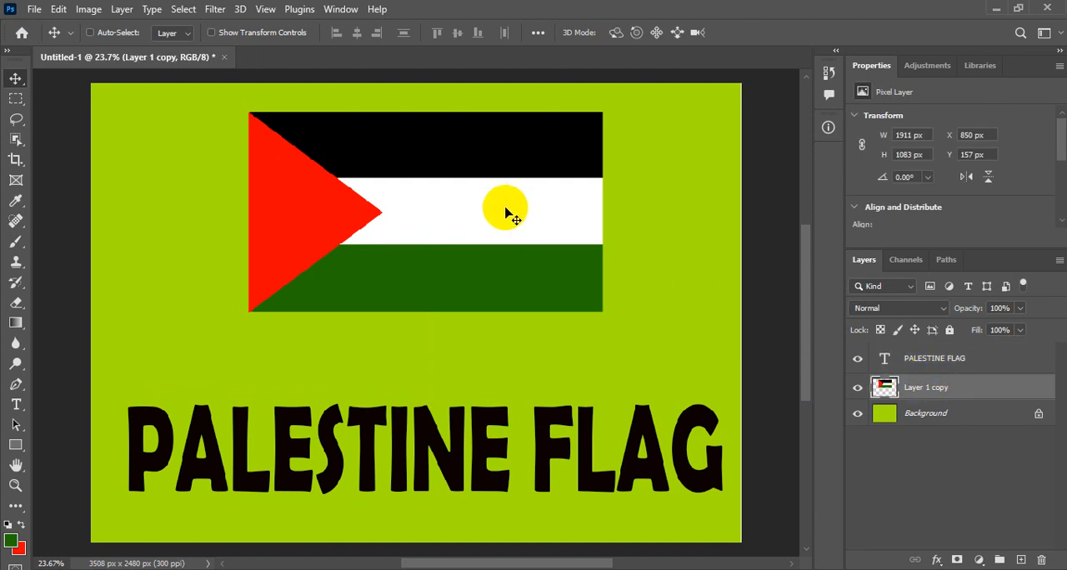
{"action": "key", "text": "ctrl"}
{"action": "key", "text": "ctrl+j"}
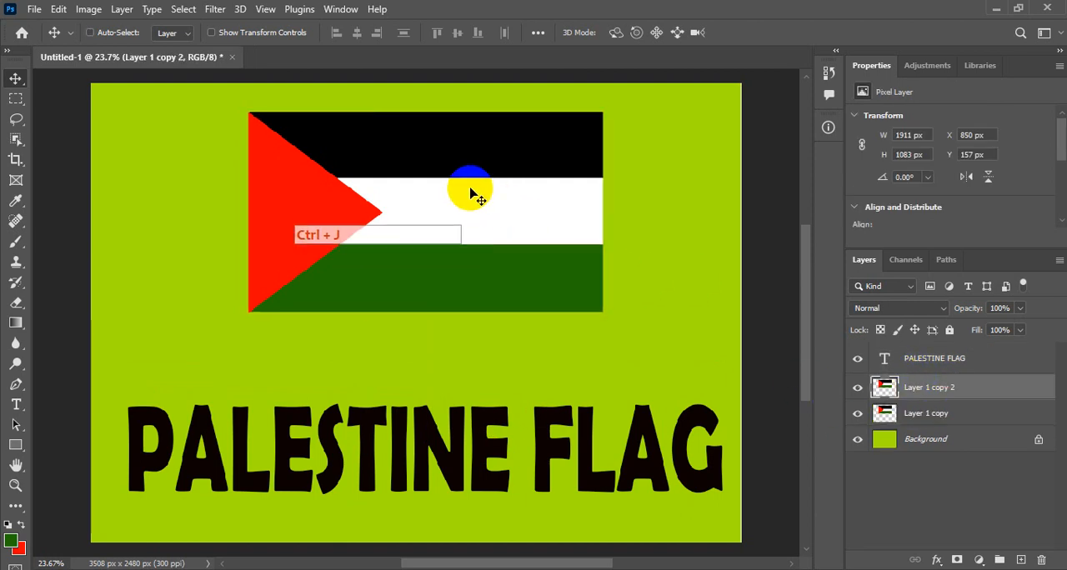
{"action": "left_click_drag", "start_coordinate": [472, 192], "coordinate": [459, 368]}
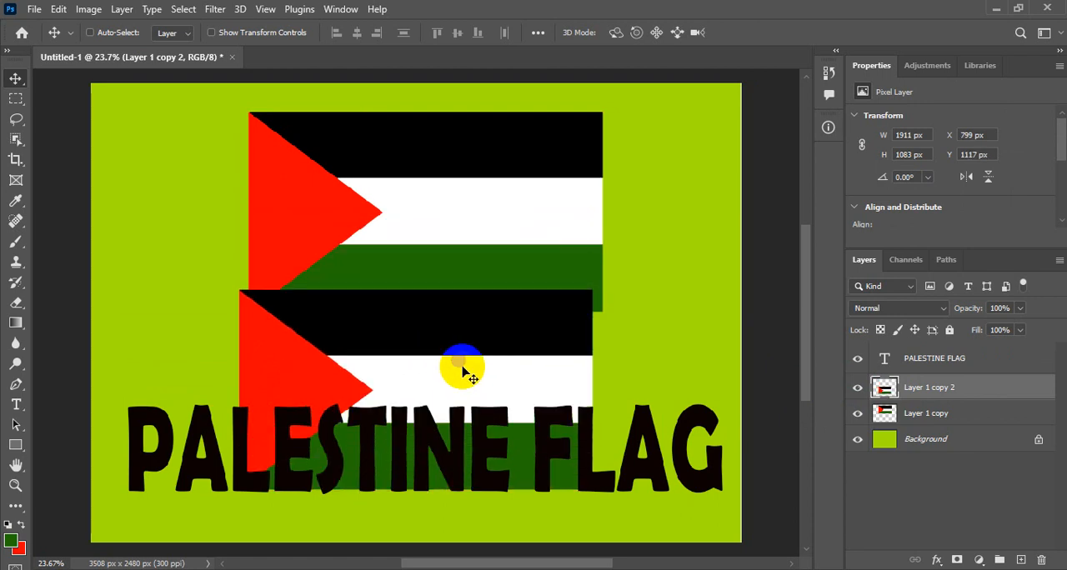
Free Transform the flag copy, lowering its upper edge to about 60% height so it roughly matches the title's height, and apply it.
{"action": "key", "text": "ctrl"}
{"action": "key", "text": "ctrl+t"}
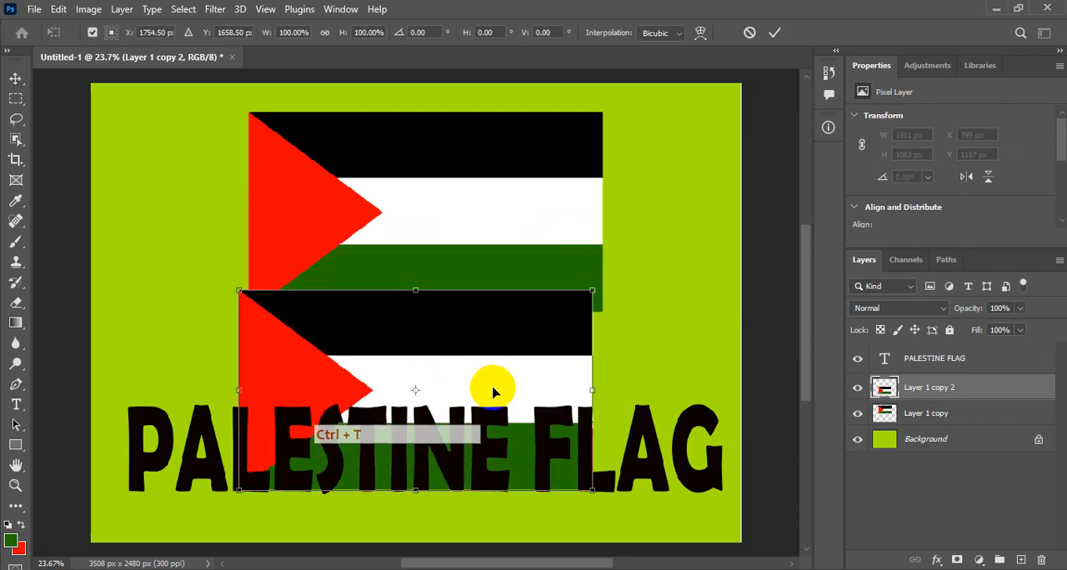
{"action": "left_click_drag", "start_coordinate": [428, 300], "coordinate": [425, 371]}
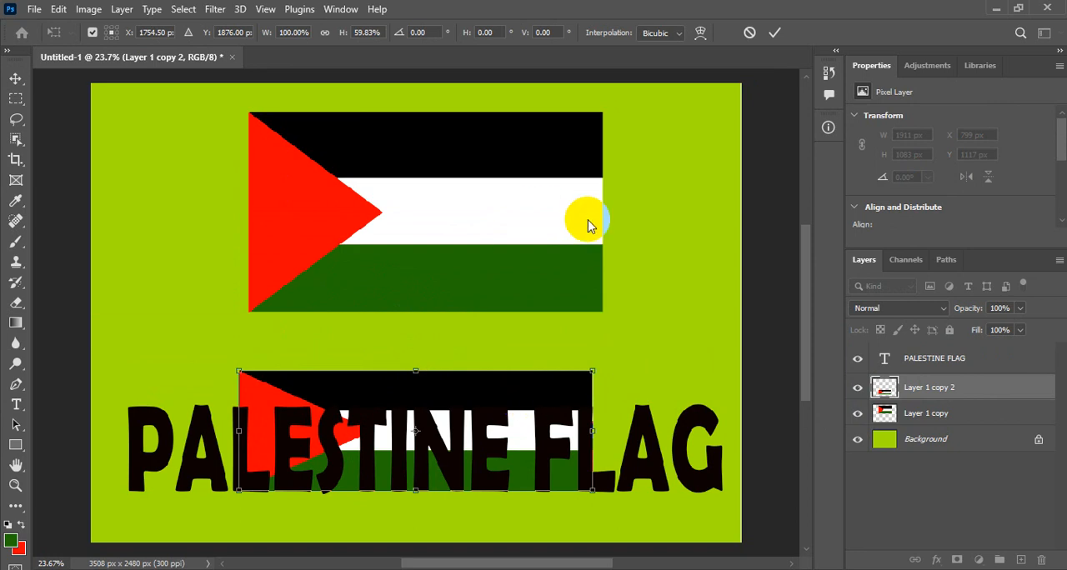
{"action": "left_click", "coordinate": [775, 33]}
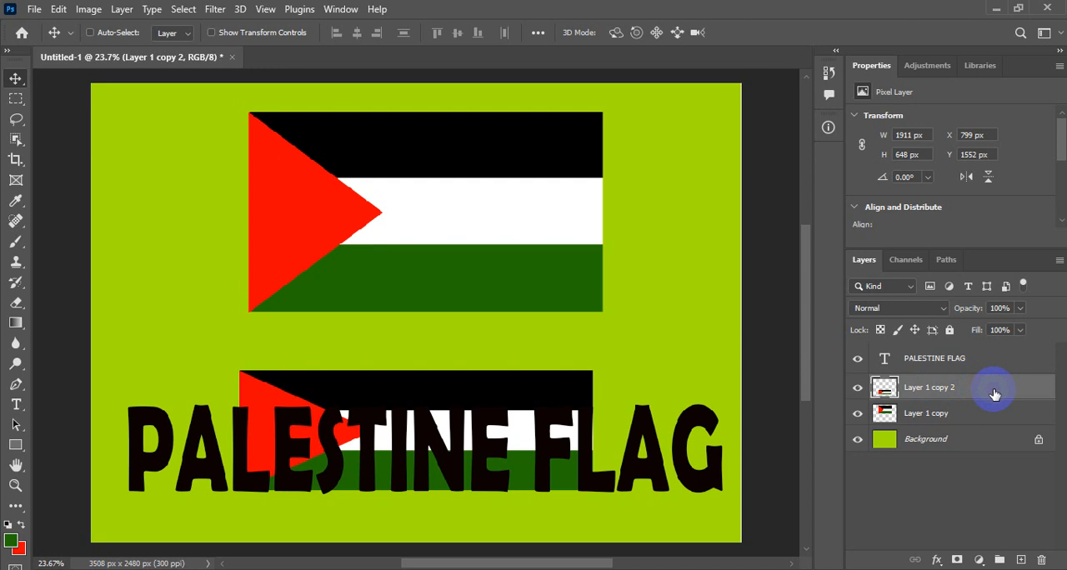
Try raising the flag copy above the PALESTINE FLAG text layer, and undo the reordering.
{"action": "key", "text": "ctrl+bracketright"}
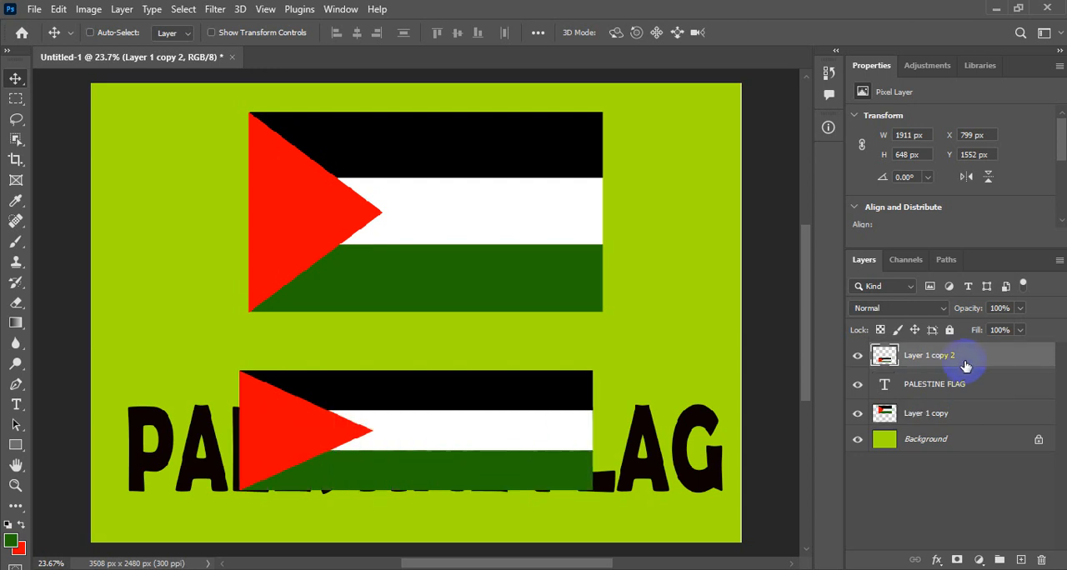
{"action": "key", "text": "ctrl+z"}
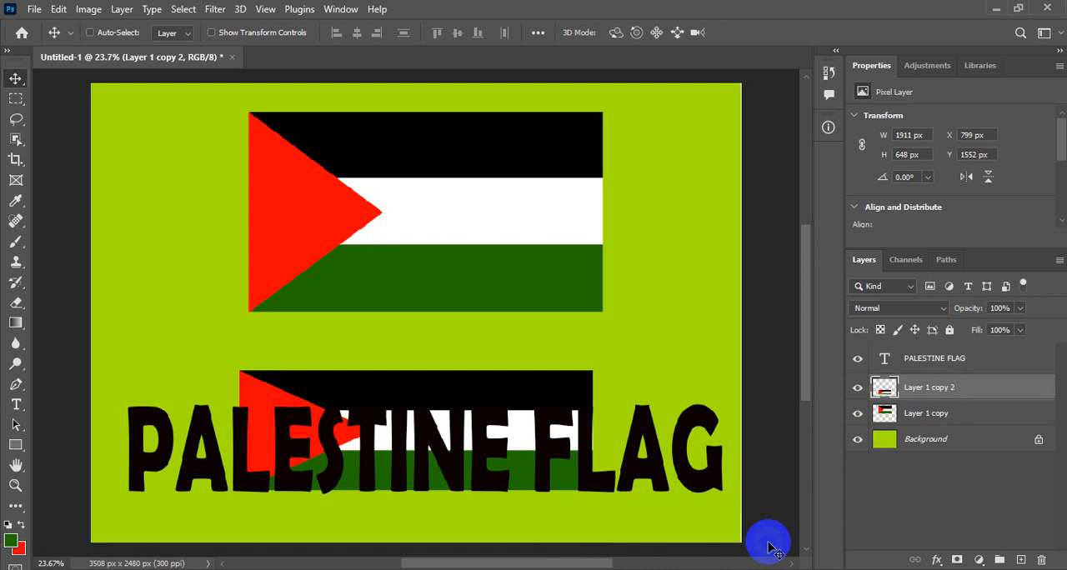
Bring the flag copy one level forward, above the PALESTINE FLAG text layer, using the on-screen keyboard, and close the keyboard.
{"action": "left_click", "coordinate": [675, 569]}
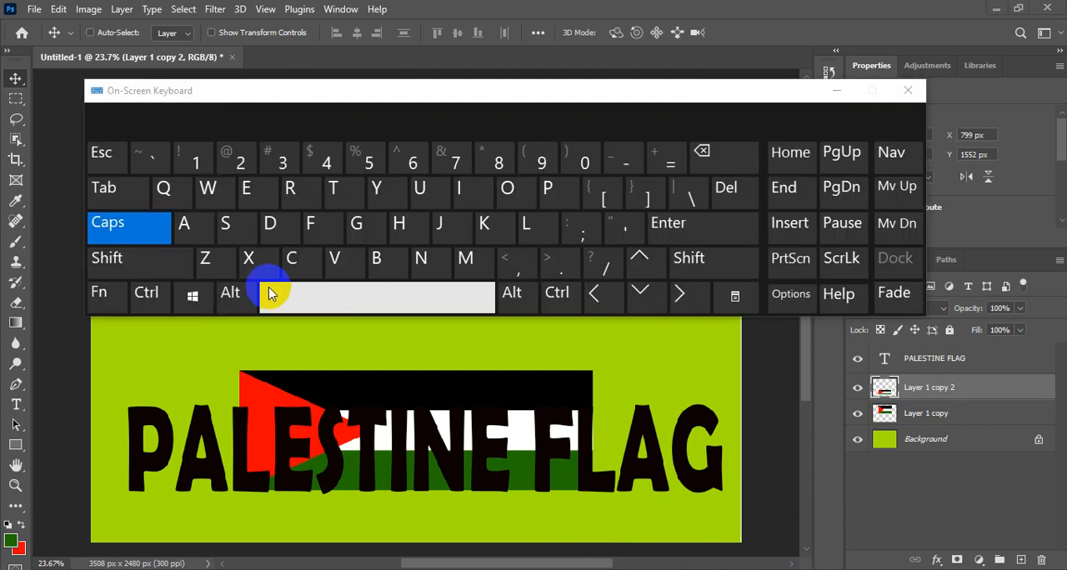
{"action": "left_click", "coordinate": [147, 296]}
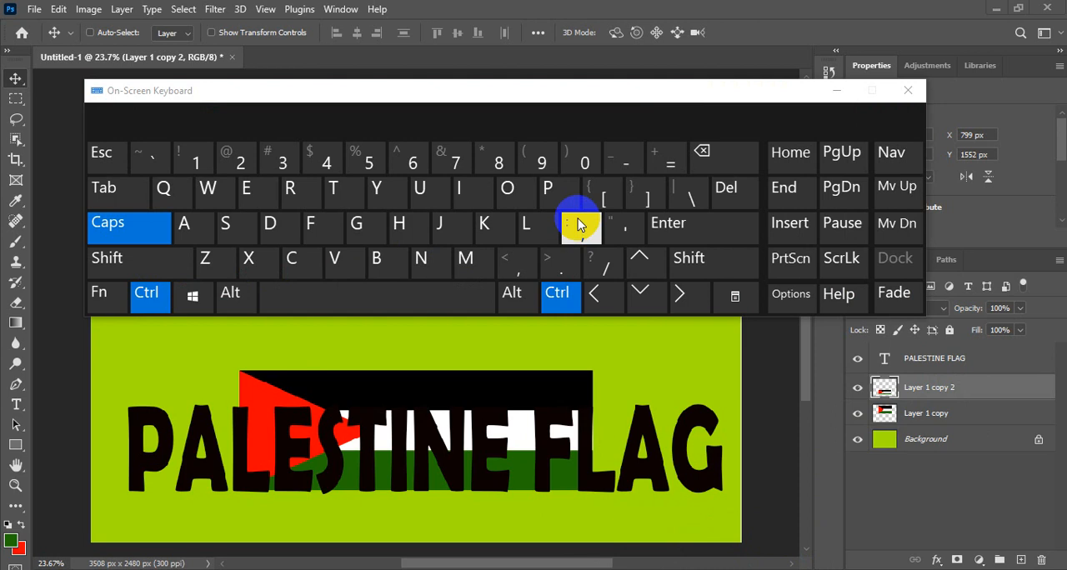
{"action": "left_click", "coordinate": [642, 194]}
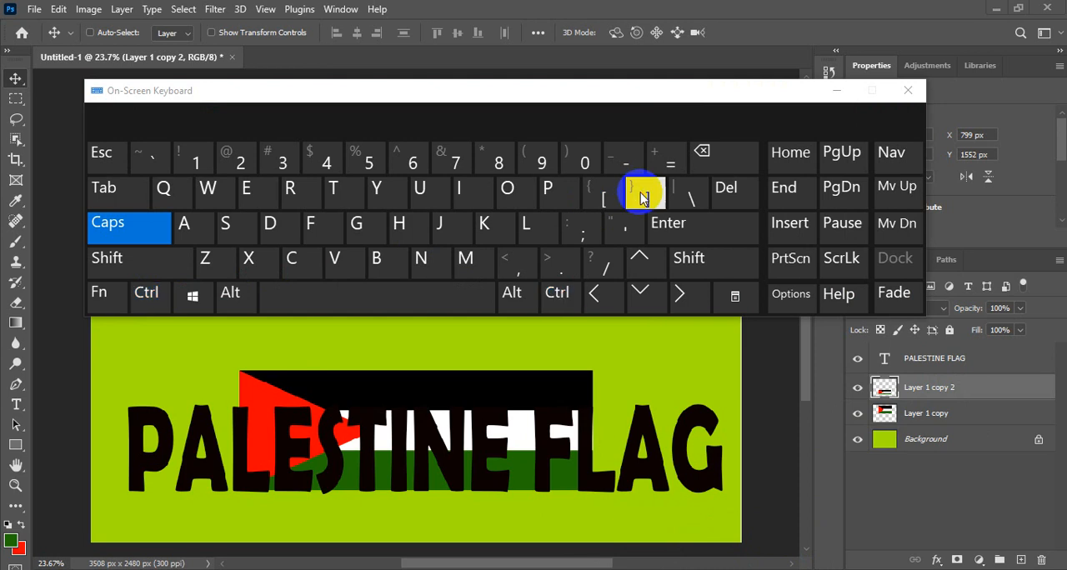
{"action": "left_click", "coordinate": [609, 198]}
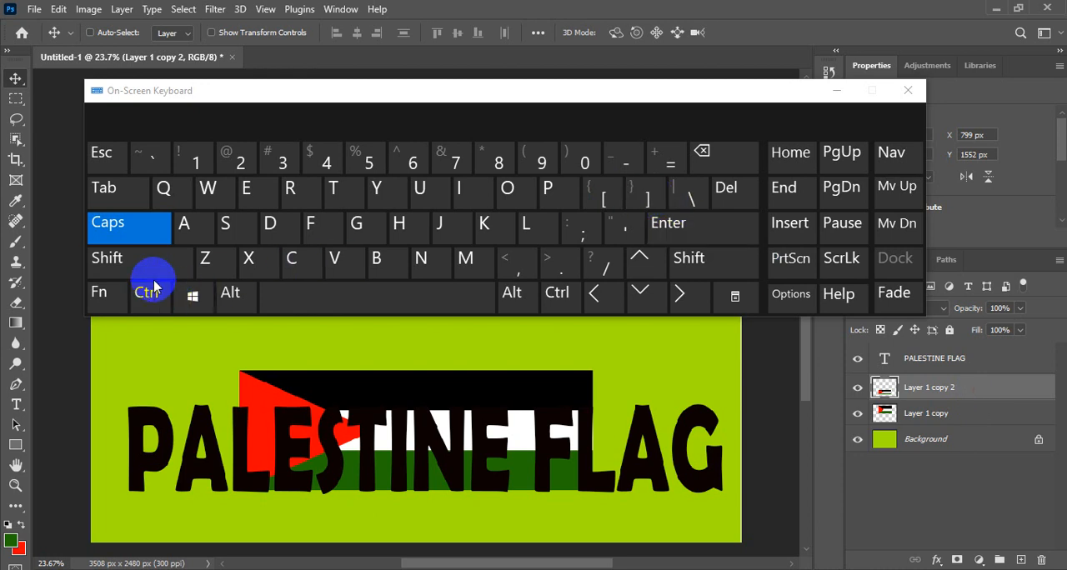
{"action": "left_click", "coordinate": [141, 232]}
{"action": "left_click", "coordinate": [150, 300]}
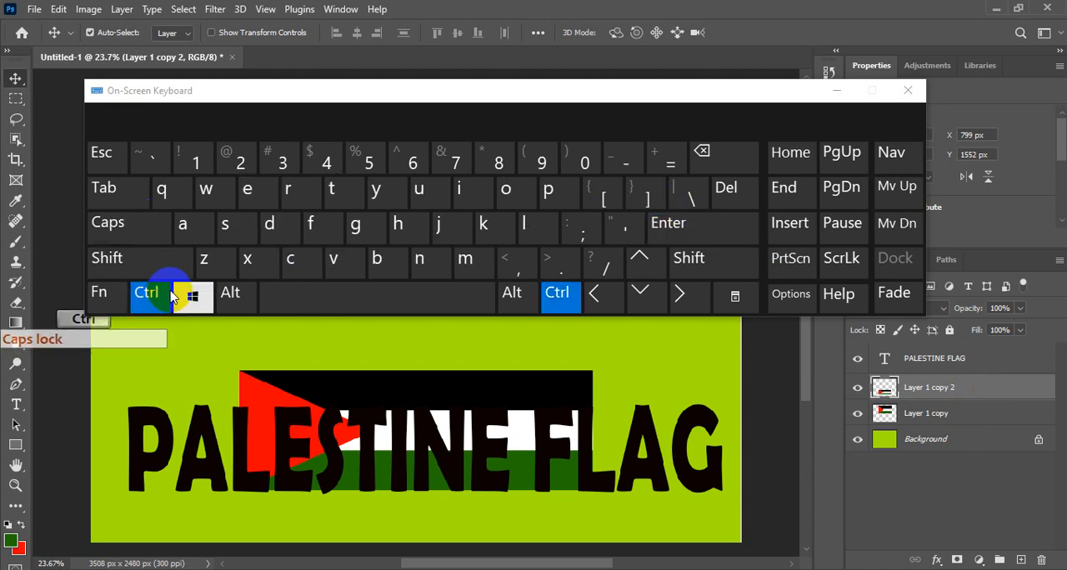
{"action": "left_click", "coordinate": [647, 197]}
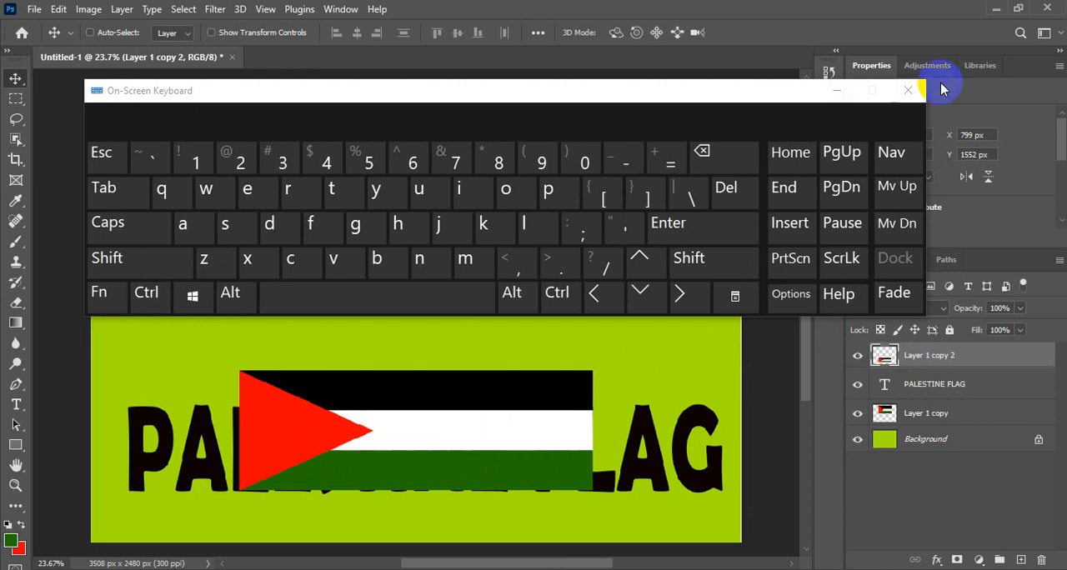
{"action": "left_click", "coordinate": [905, 92]}
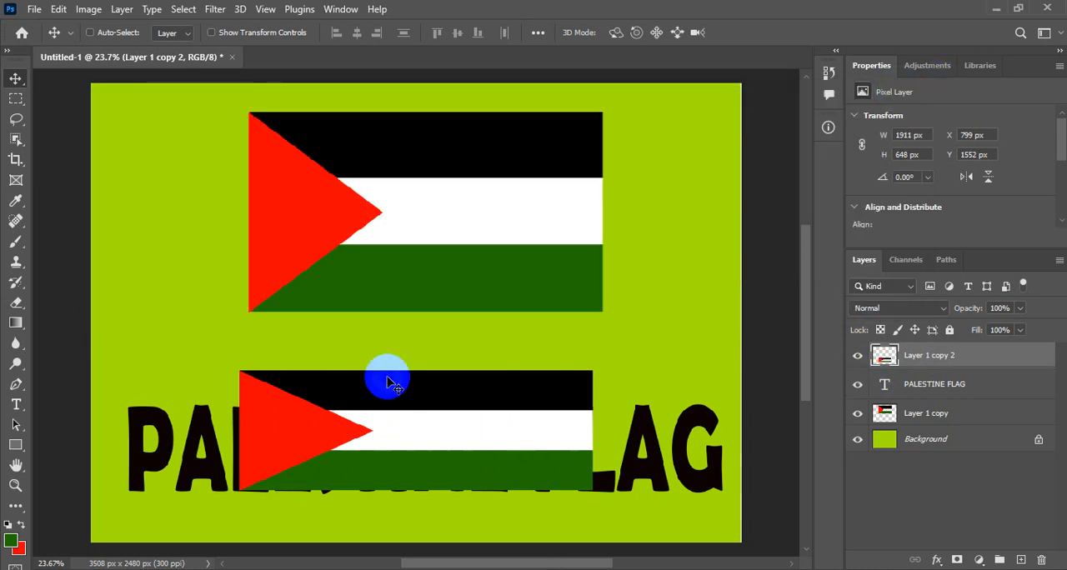
Move the flag copy to X 202, Y 1649 px over the title and Free Transform its width to 168.39% to span the text.
{"action": "left_click_drag", "start_coordinate": [436, 427], "coordinate": [327, 448]}
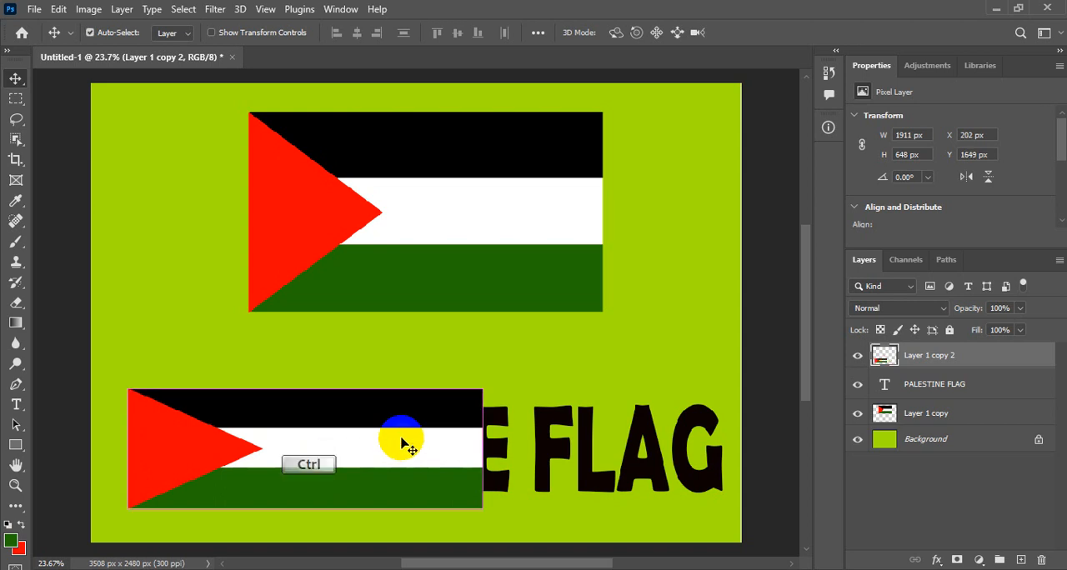
{"action": "key", "text": "ctrl+t"}
{"action": "left_click_drag", "start_coordinate": [482, 448], "coordinate": [727, 444]}
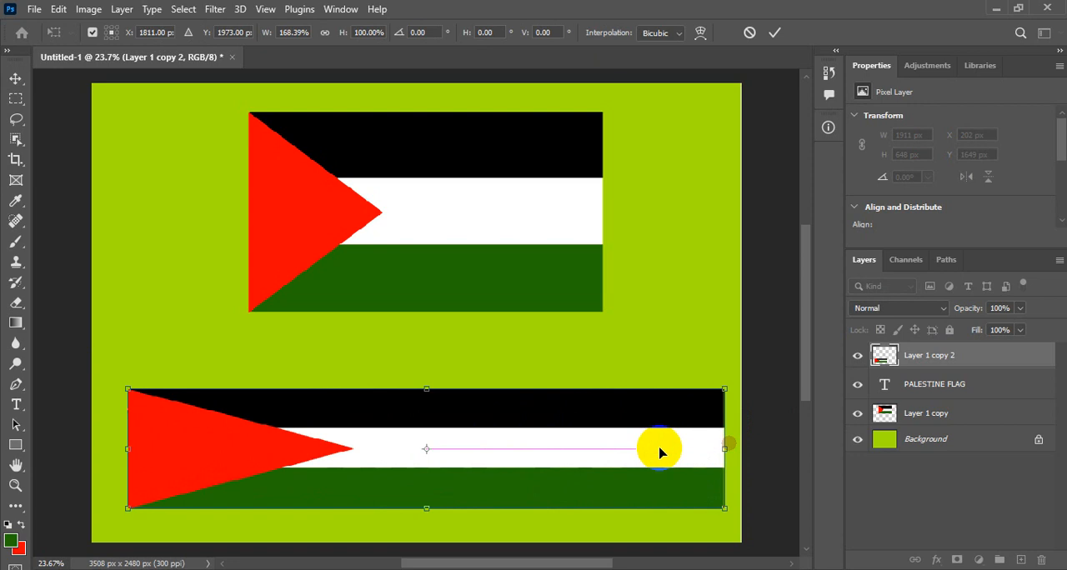
{"action": "left_click", "coordinate": [774, 33]}
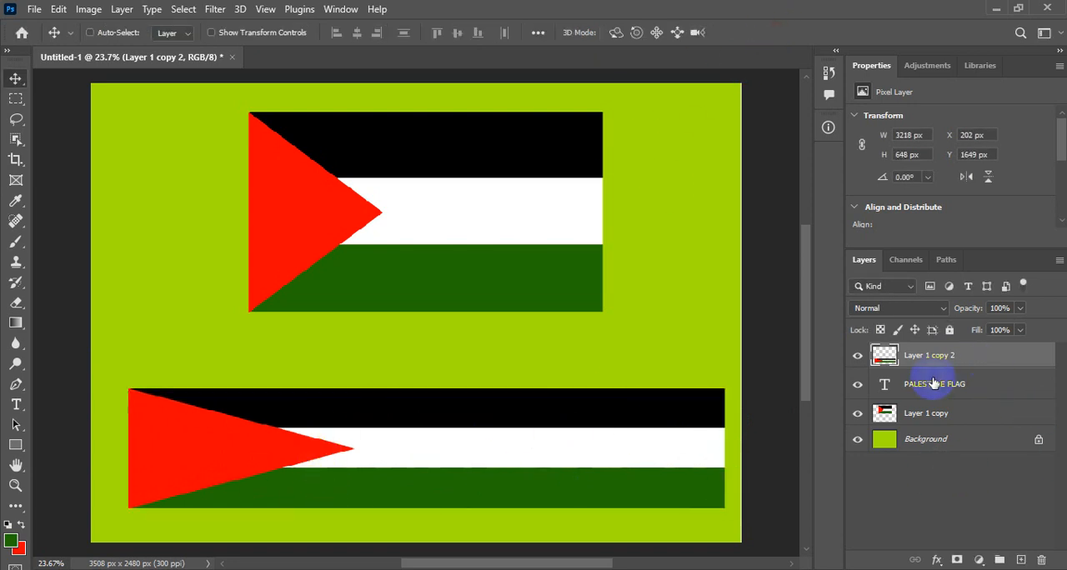
Create a clipping mask from the stretched flag copy onto the PALESTINE FLAG text layer.
{"action": "left_click", "coordinate": [888, 356]}
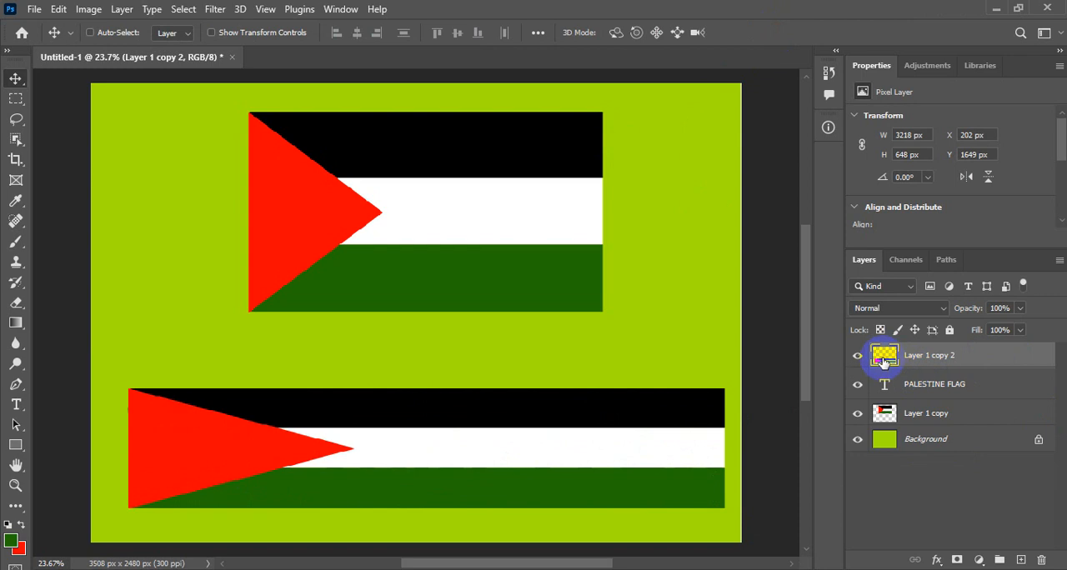
{"action": "key", "text": "F5"}
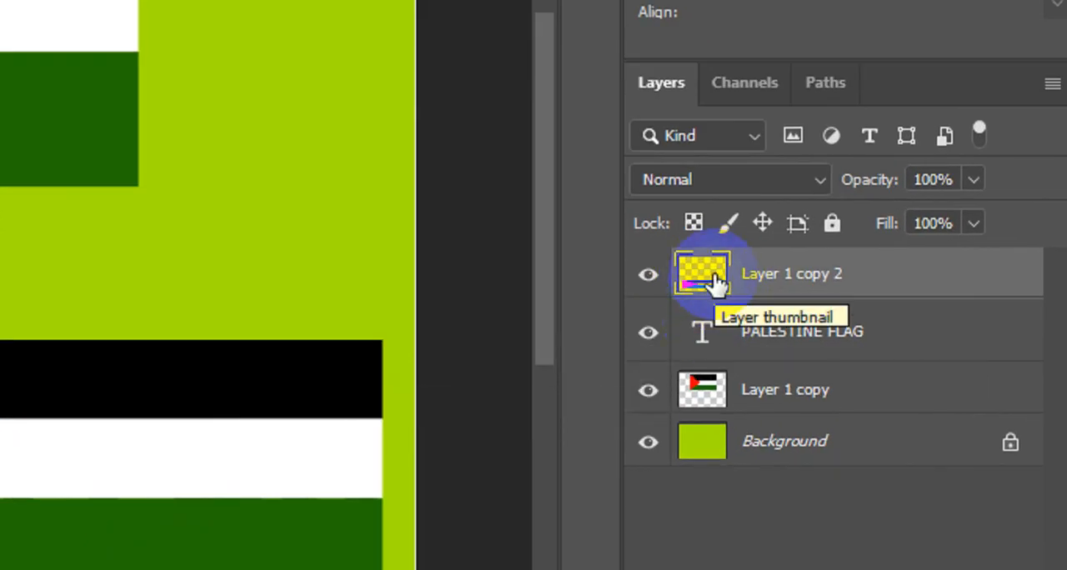
{"action": "key", "text": "F5"}
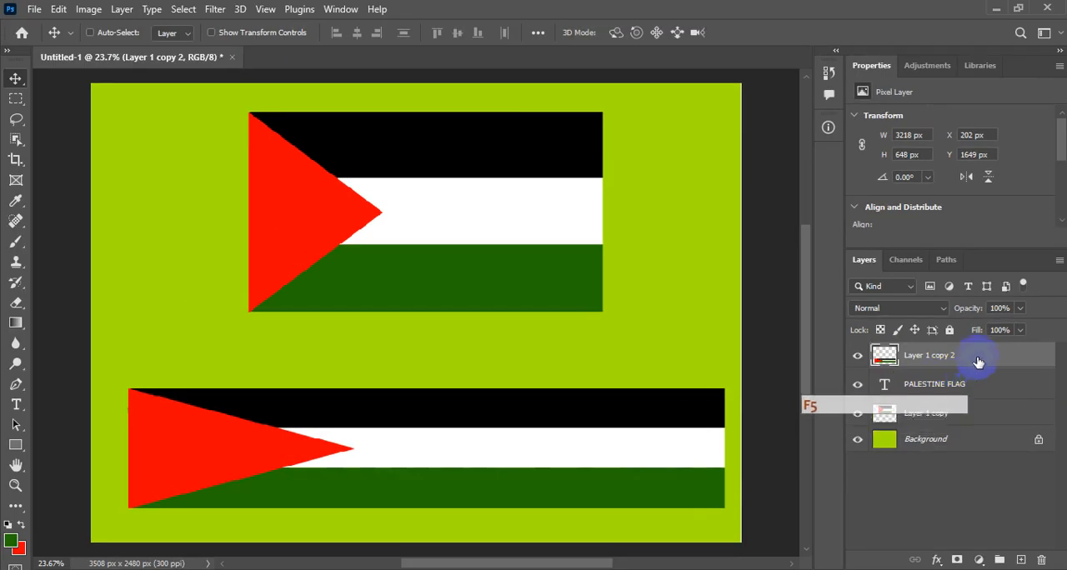
{"action": "right_click", "coordinate": [974, 357]}
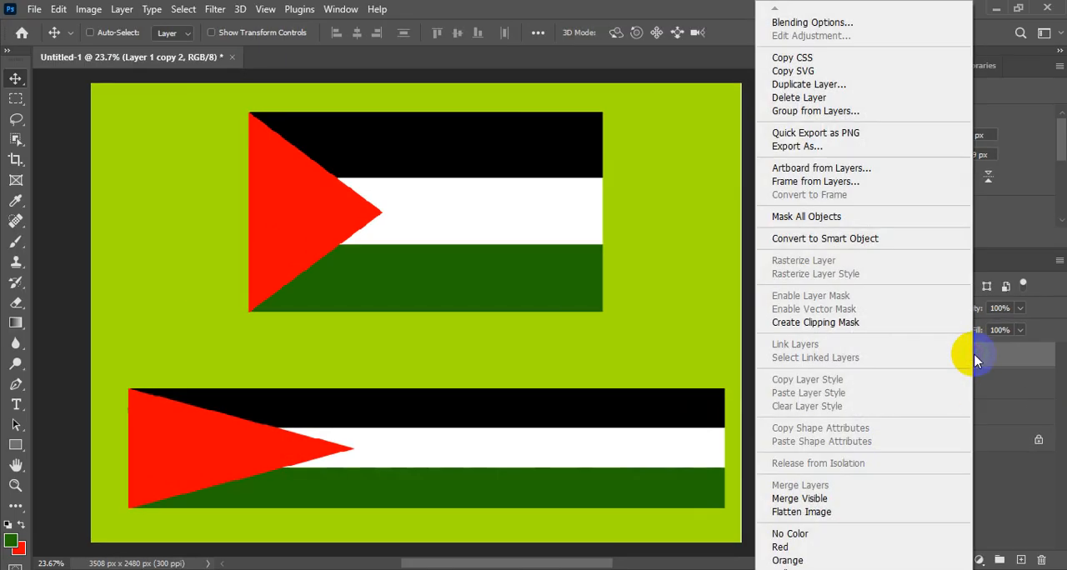
{"action": "left_click", "coordinate": [823, 327]}
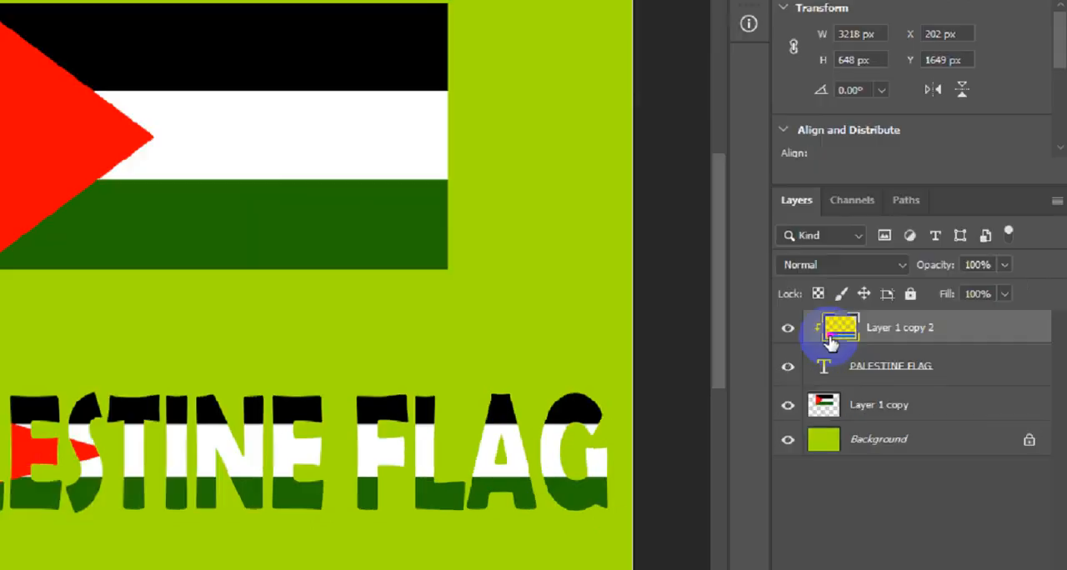
Release the clipping mask from the flag copy.
{"action": "key", "text": "F5"}
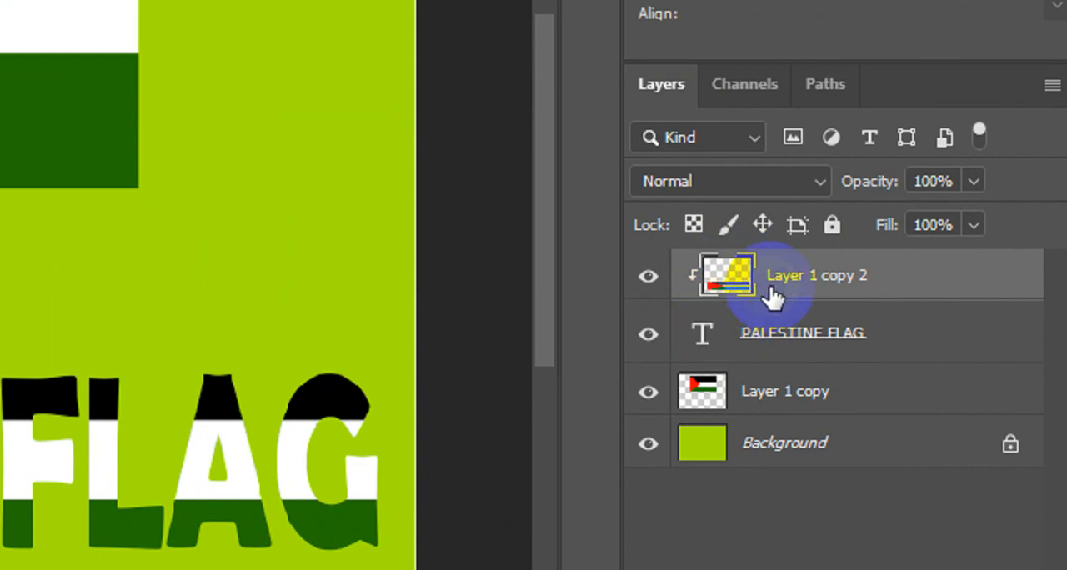
{"action": "key", "text": "F5"}
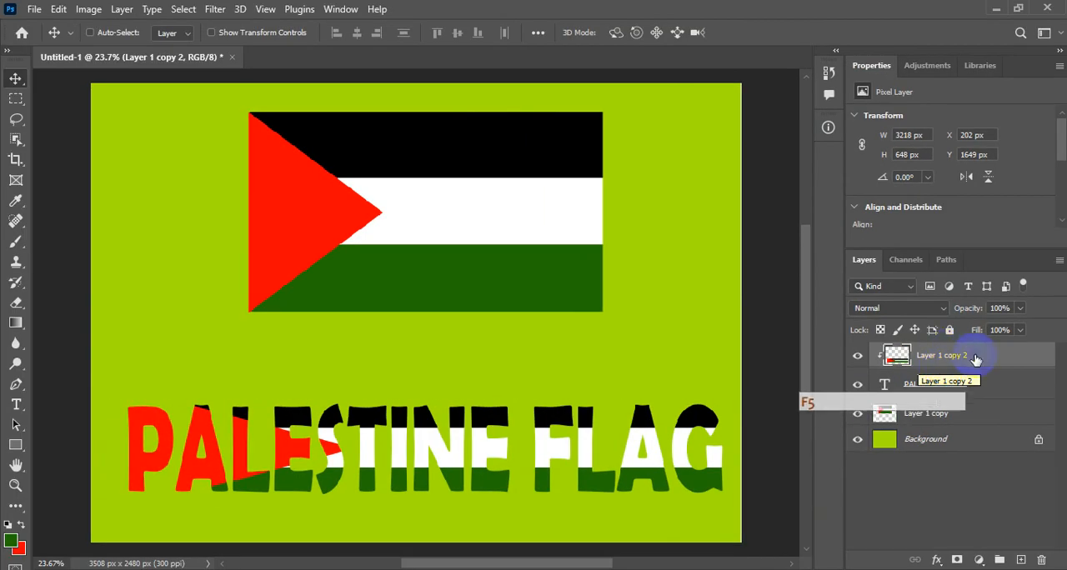
{"action": "right_click", "coordinate": [978, 360]}
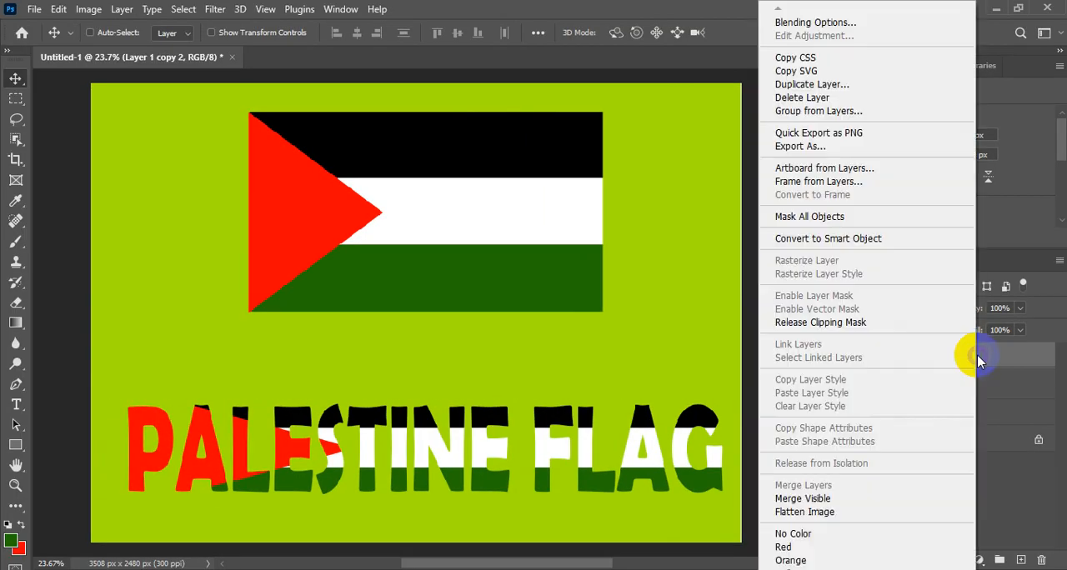
{"action": "left_click", "coordinate": [830, 323]}
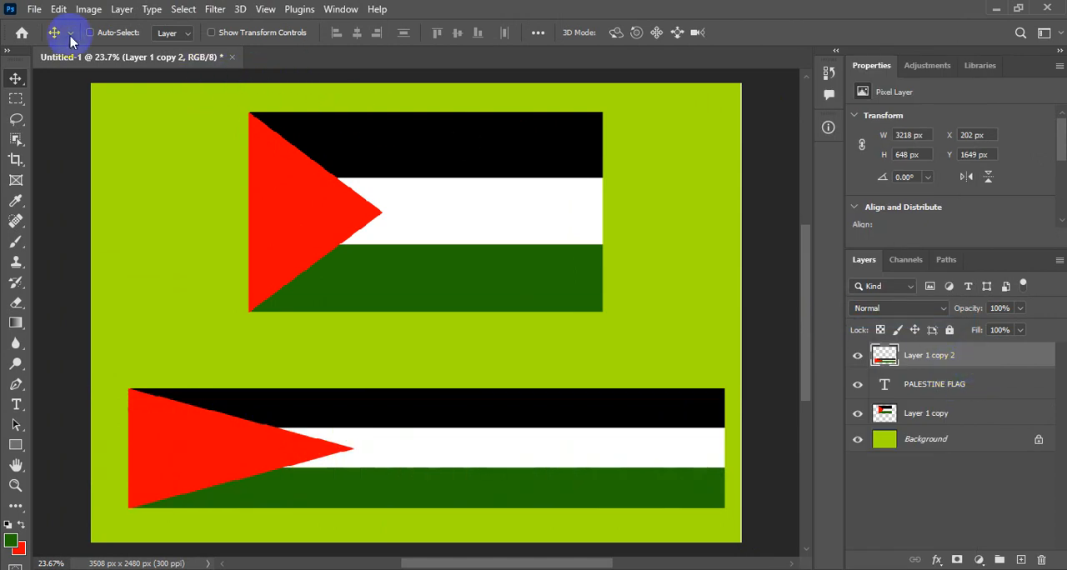
Clip the flag copy to the text layer again with the Layer command and release that clipping mask.
{"action": "left_click", "coordinate": [125, 10]}
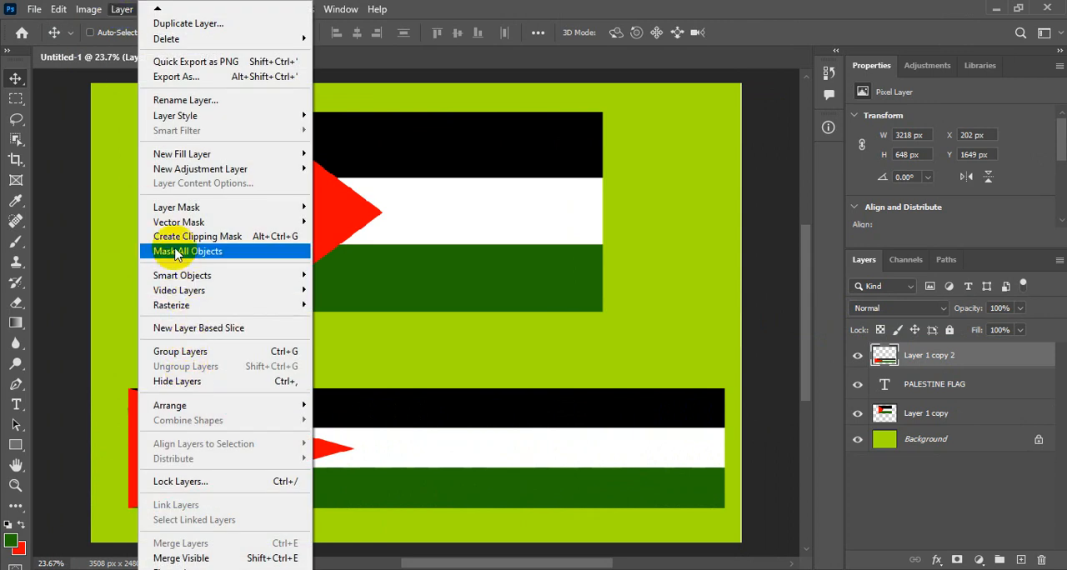
{"action": "left_click", "coordinate": [254, 237]}
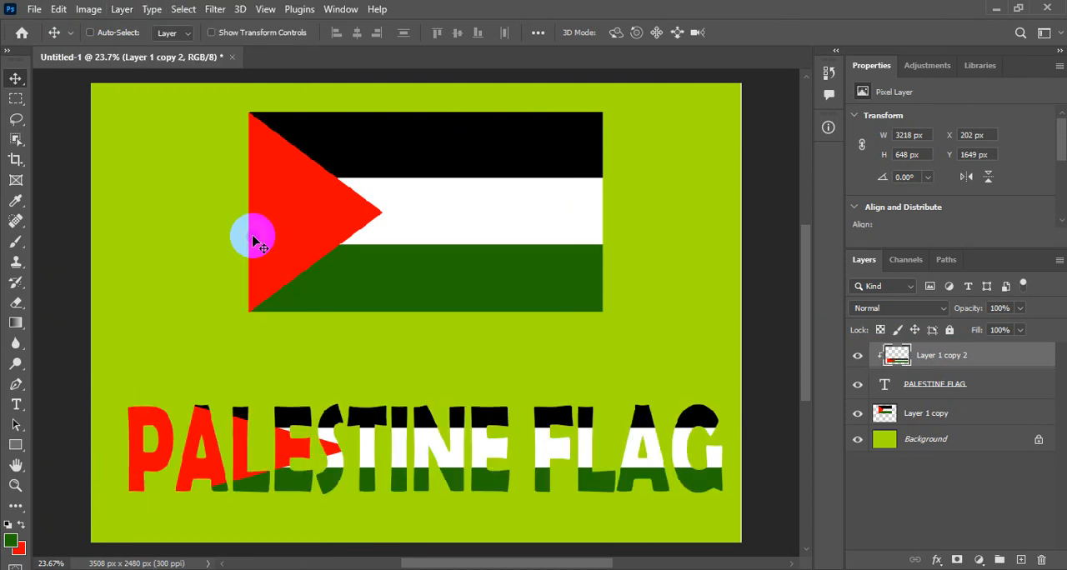
{"action": "left_click", "coordinate": [122, 9]}
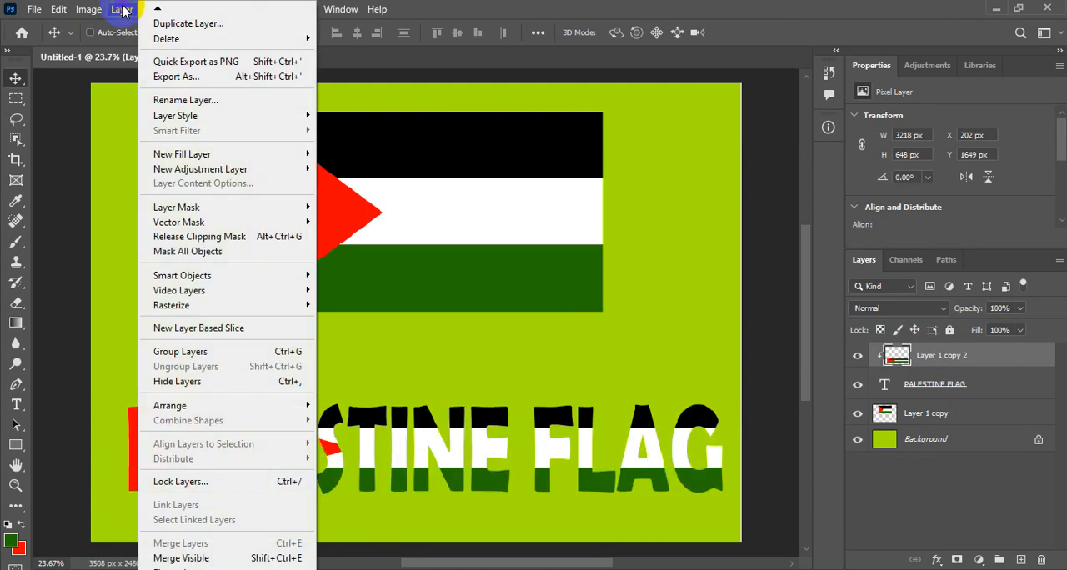
{"action": "left_click", "coordinate": [239, 238]}
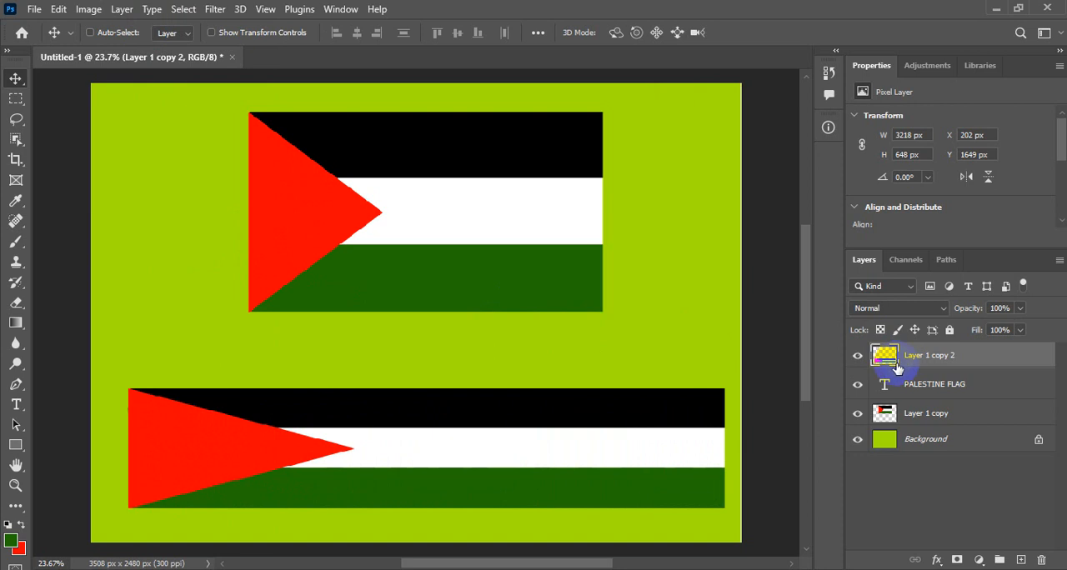
Clip the flag copy to the PALESTINE FLAG text directly between the two layers, toggling the mask off and on again.
{"action": "key", "text": "alt"}
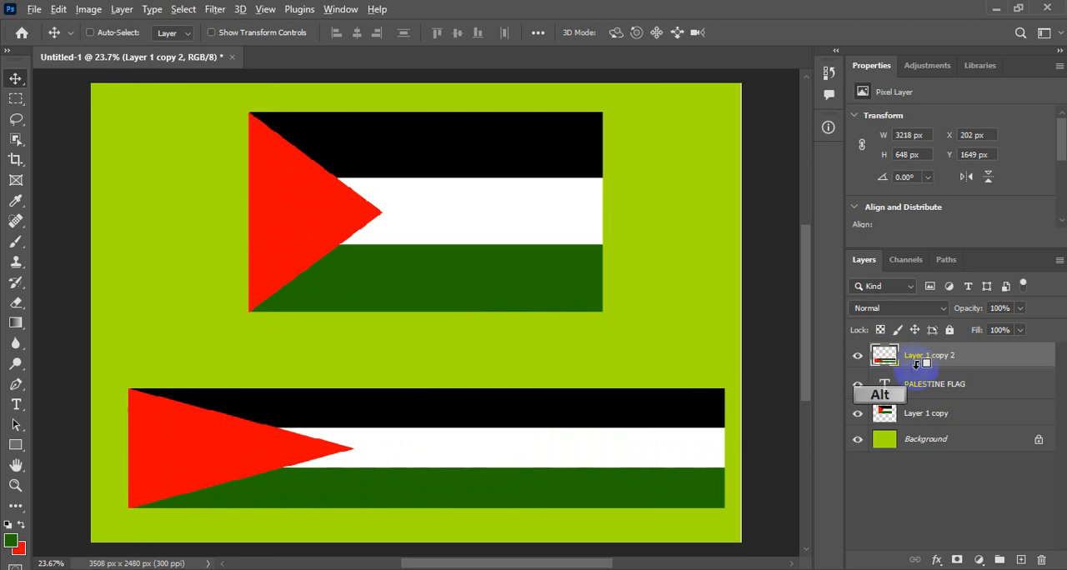
{"action": "left_click", "coordinate": [917, 364], "text": "alt"}
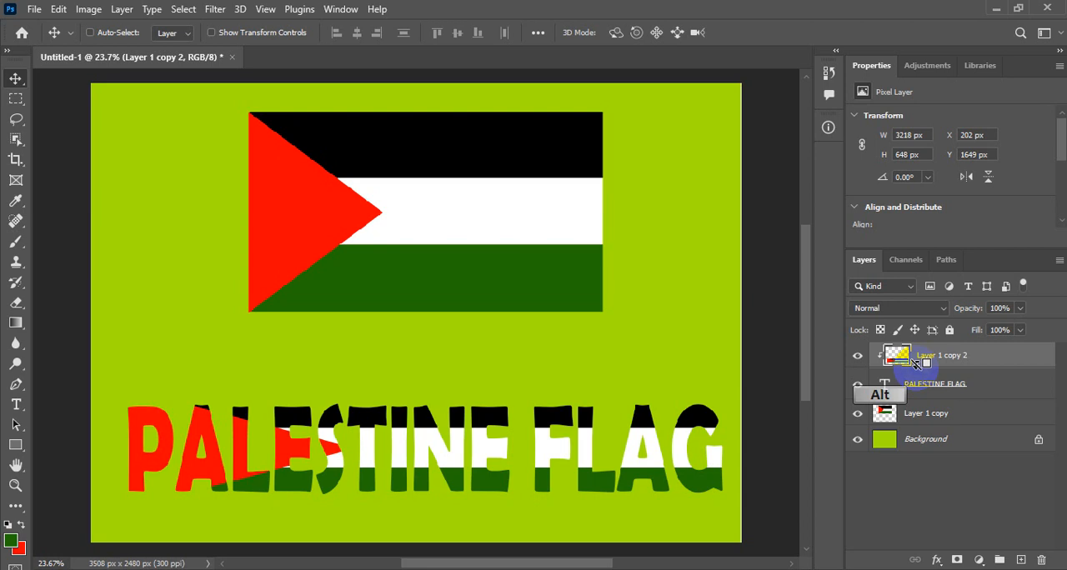
{"action": "left_click", "coordinate": [917, 364], "text": "alt"}
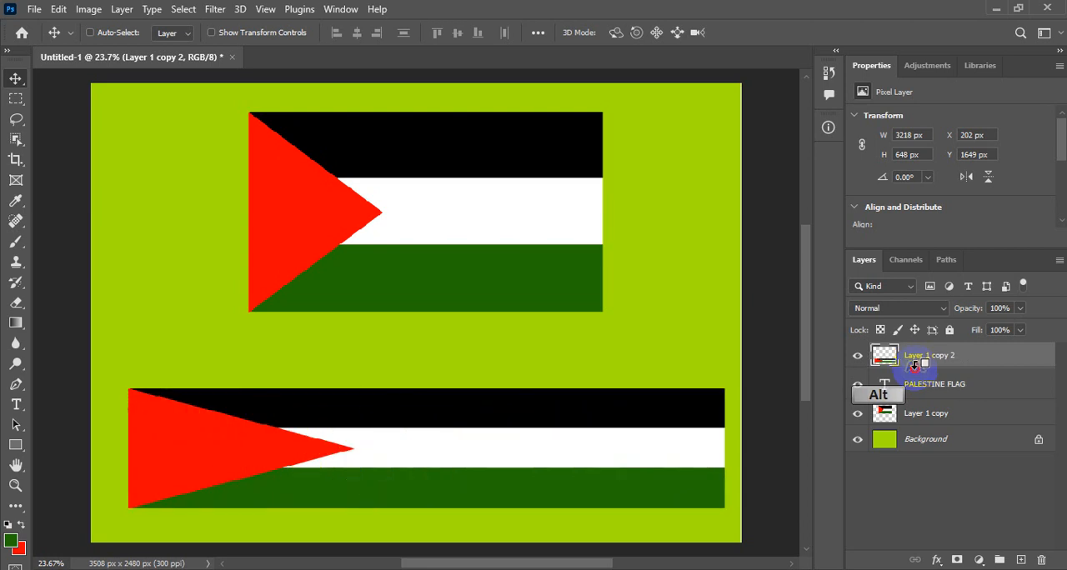
{"action": "left_click", "coordinate": [918, 364], "text": "alt"}
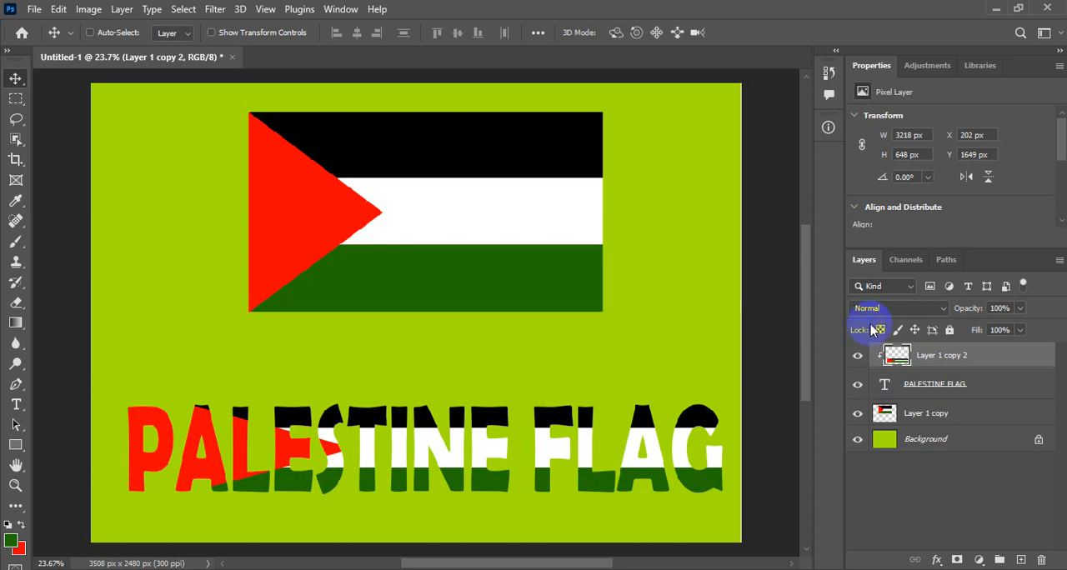
Centre the large flag layer horizontally on the Background, and reselect the clipped flag copy layer.
{"action": "left_click", "coordinate": [921, 419]}
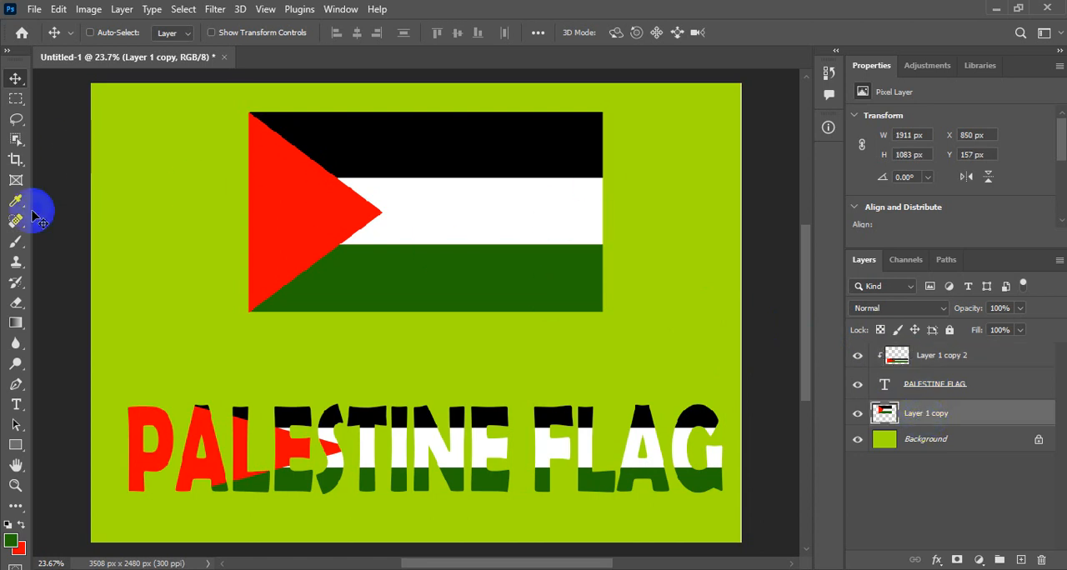
{"action": "left_click", "coordinate": [957, 444], "text": "ctrl"}
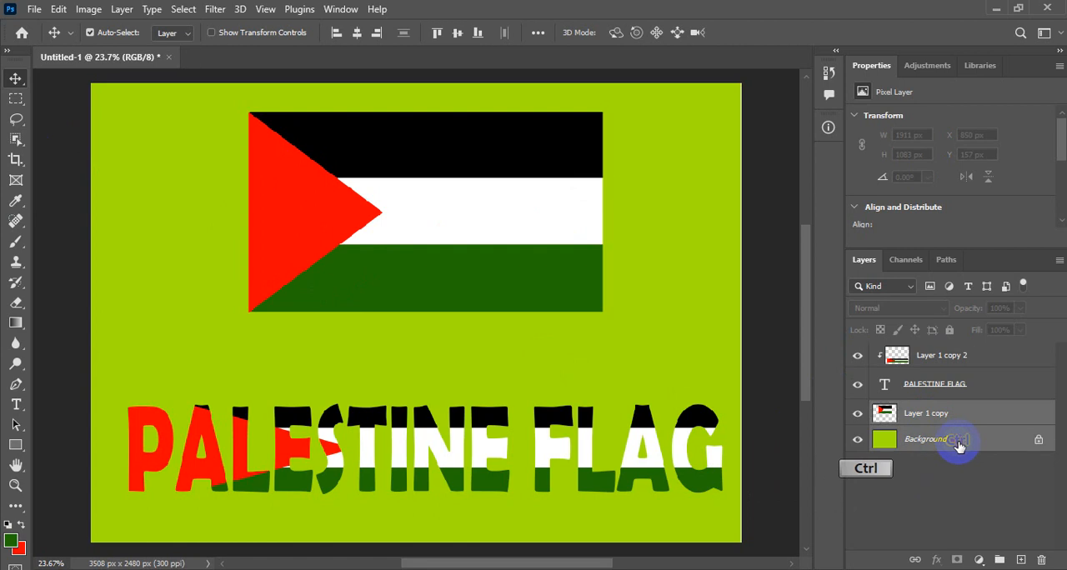
{"action": "left_click", "coordinate": [356, 35]}
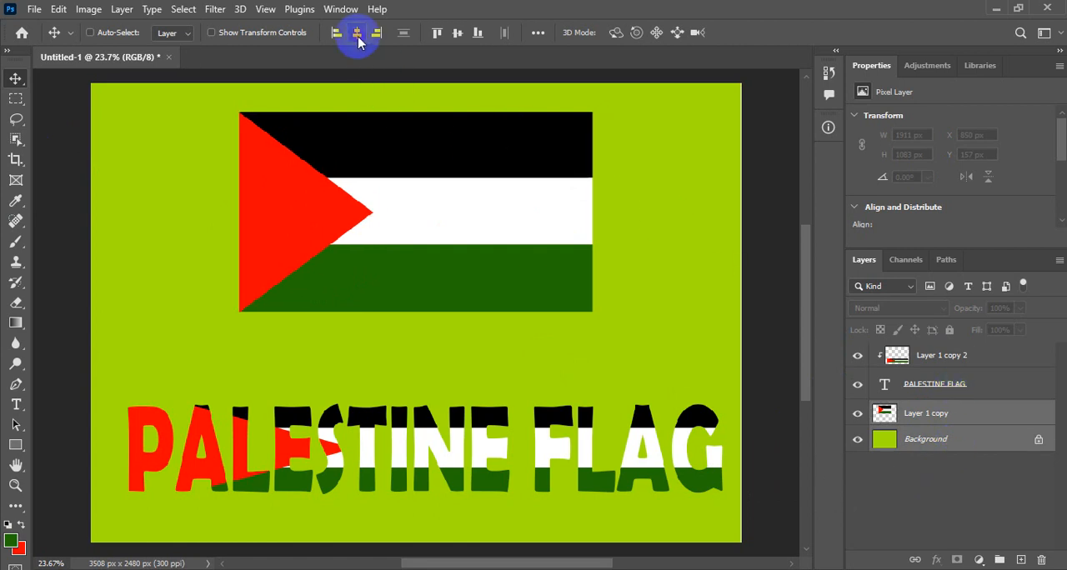
{"action": "left_click", "coordinate": [946, 357]}
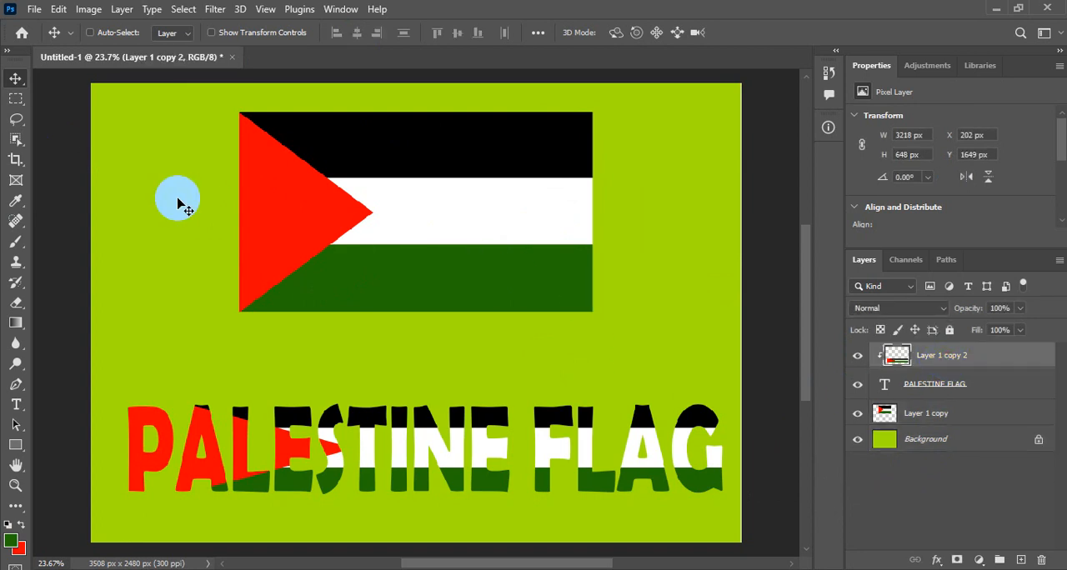
Save the document in the Documents folder as a Photoshop file named PALISTINE FLAG, keeping Maximize Compatibility on.
{"action": "left_click", "coordinate": [34, 10]}
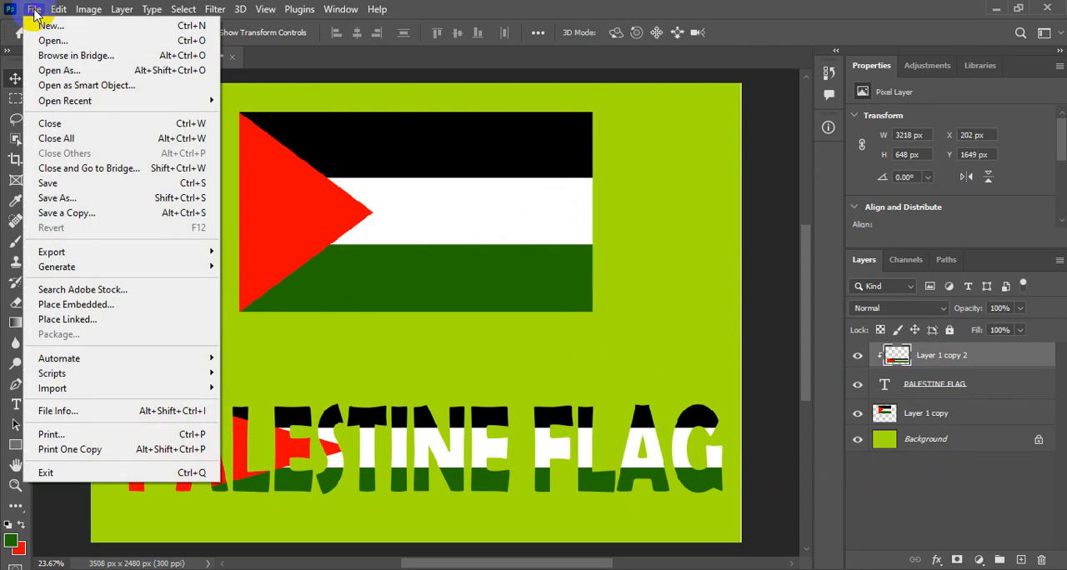
{"action": "left_click", "coordinate": [68, 203]}
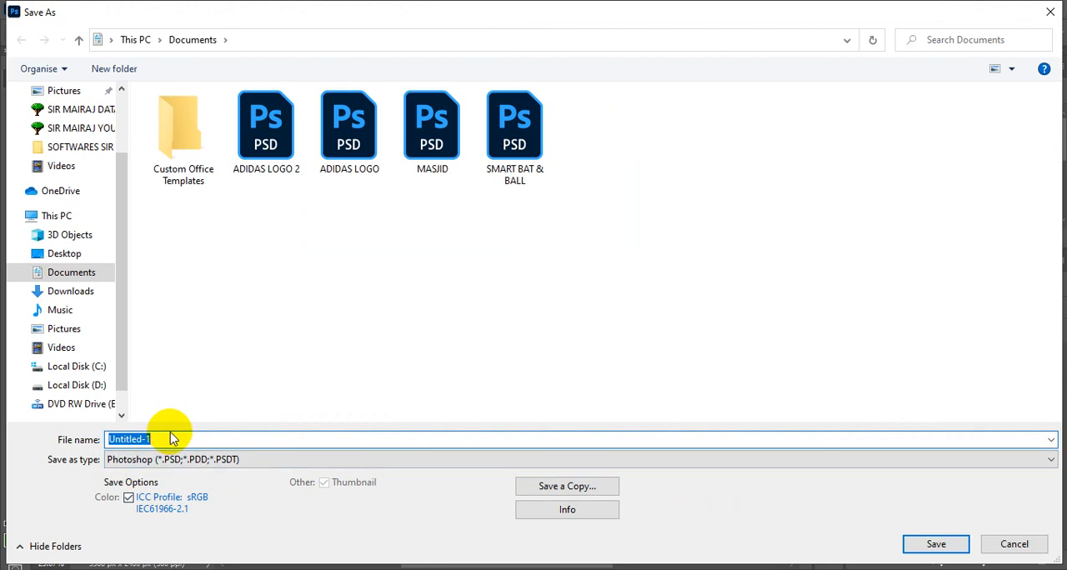
{"action": "type", "text": "pa"}
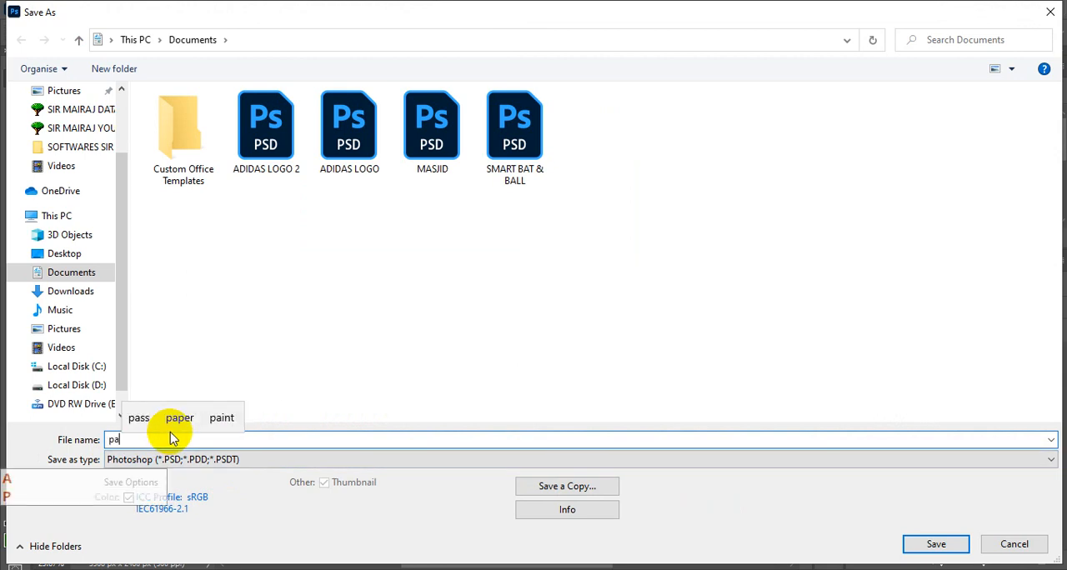
{"action": "type", "text": "listine"}
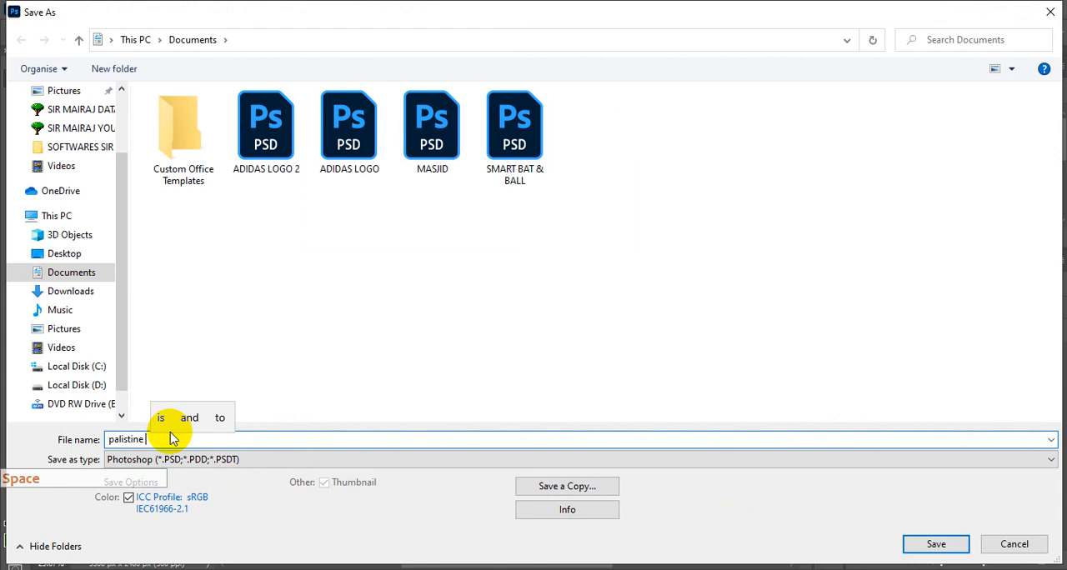
{"action": "key", "text": "BackSpace"}
{"action": "key", "text": "BackSpace"}
{"action": "key", "text": "BackSpace"}
{"action": "key", "text": "BackSpace"}
{"action": "key", "text": "BackSpace"}
{"action": "key", "text": "BackSpace"}
{"action": "key", "text": "BackSpace"}
{"action": "key", "text": "BackSpace"}
{"action": "key", "text": "BackSpace"}
{"action": "key", "text": "BackSpace"}
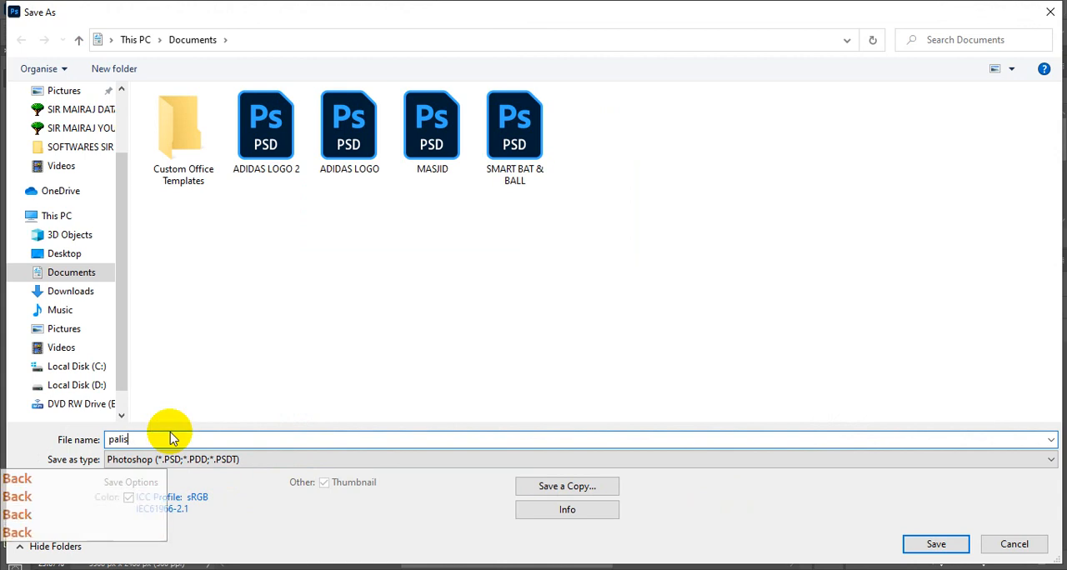
{"action": "key", "text": "Caps_Lock"}
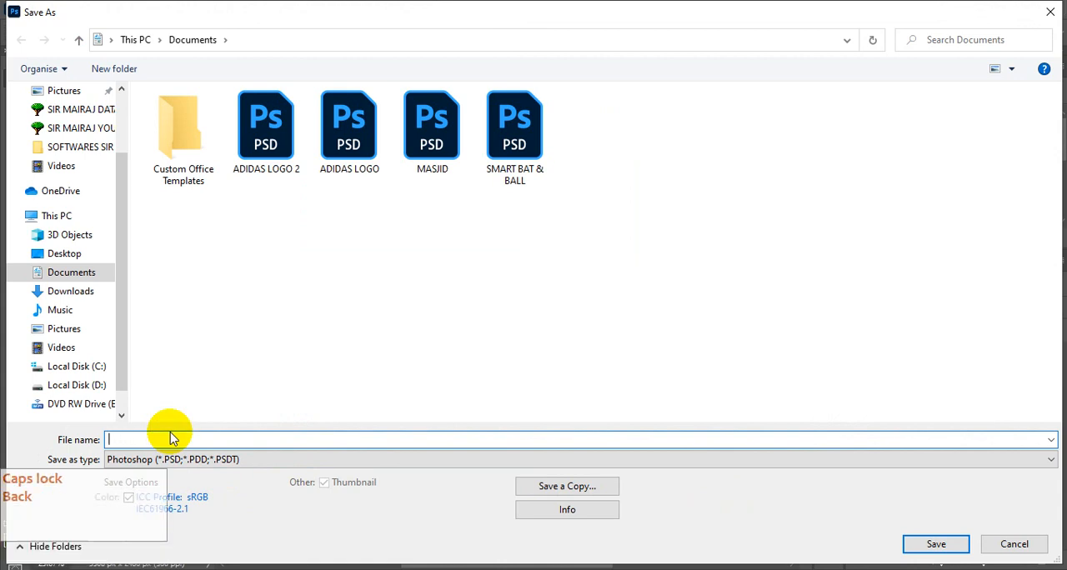
{"action": "type", "text": "PALIS"}
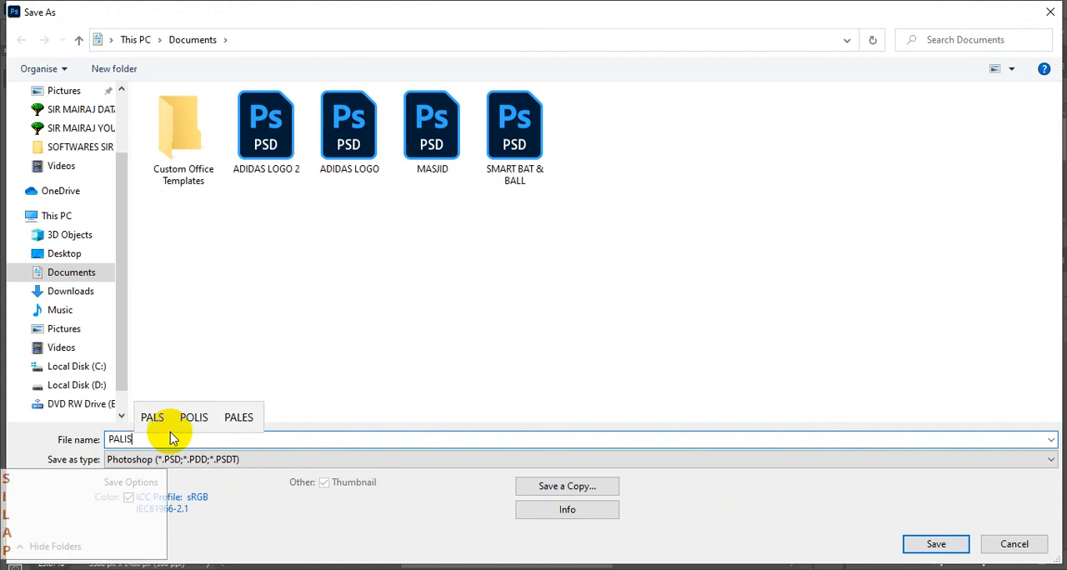
{"action": "type", "text": "TINE "}
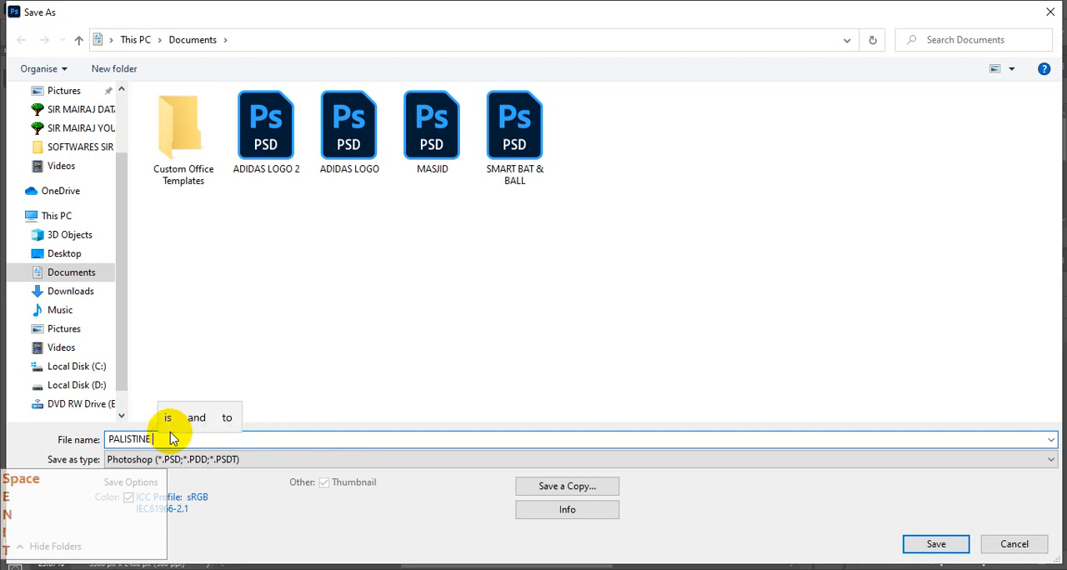
{"action": "type", "text": "FLAG"}
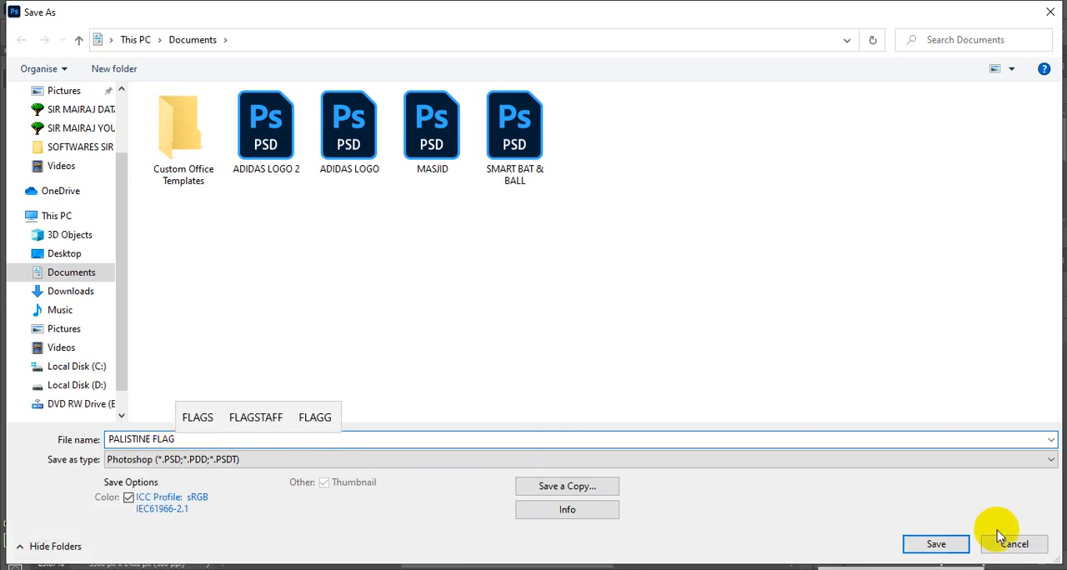
{"action": "left_click", "coordinate": [171, 459]}
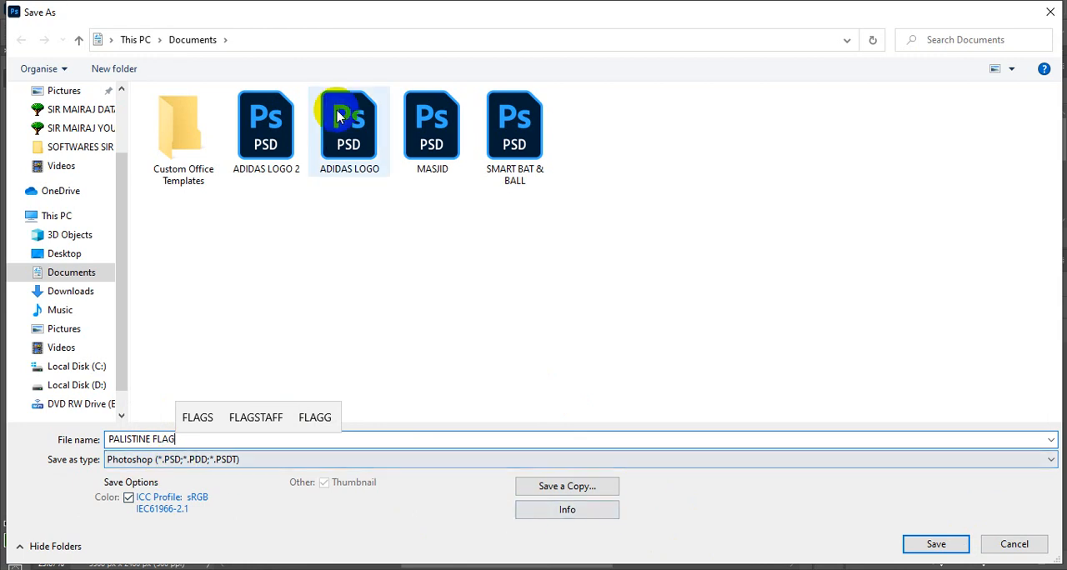
{"action": "left_click", "coordinate": [935, 544]}
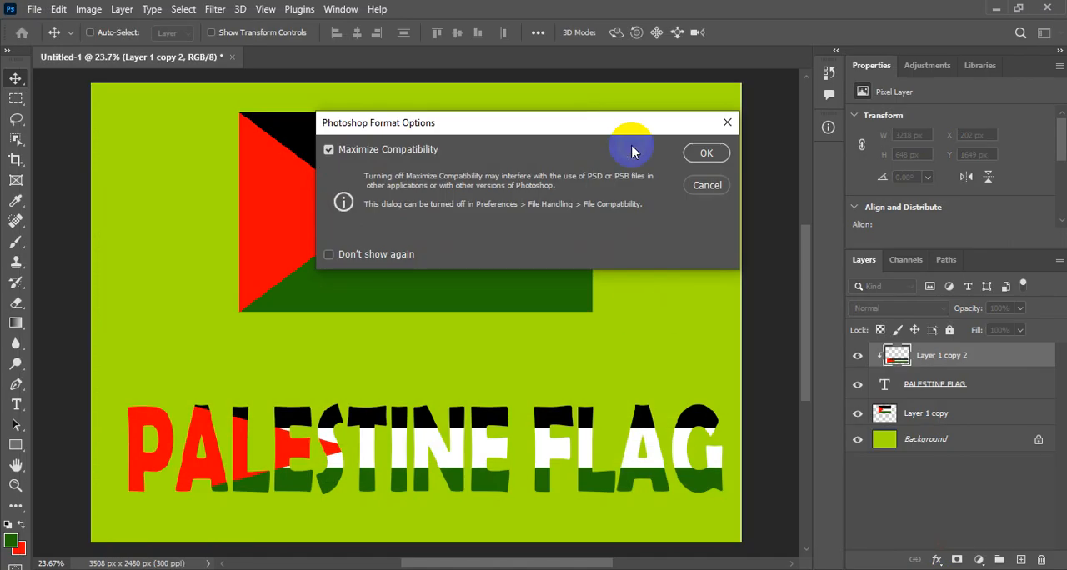
{"action": "left_click", "coordinate": [706, 153]}
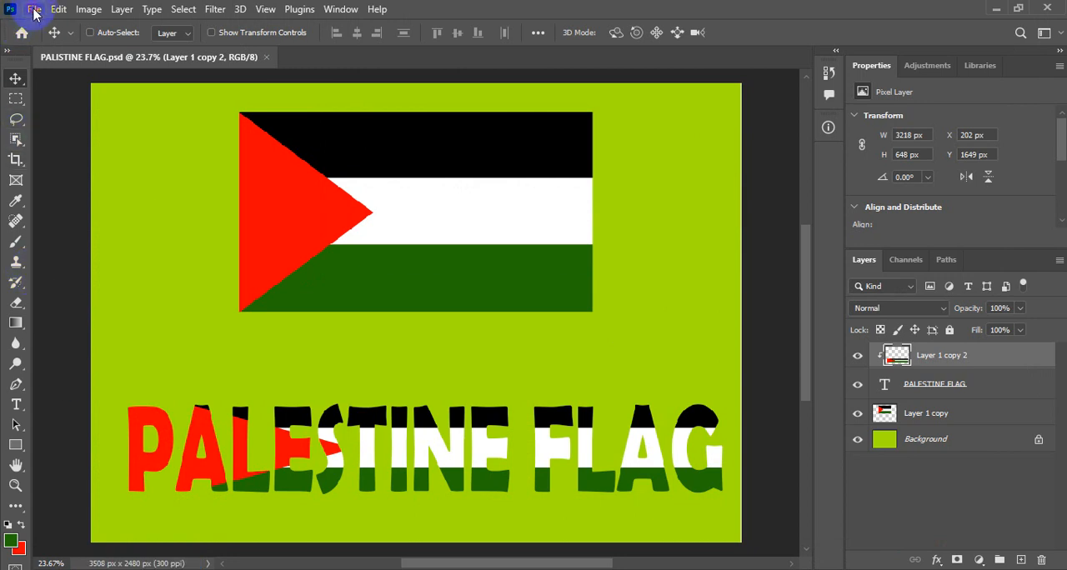
Set up an Export As of the document in JPG format with the quality raised to 7.
{"action": "left_click", "coordinate": [34, 10]}
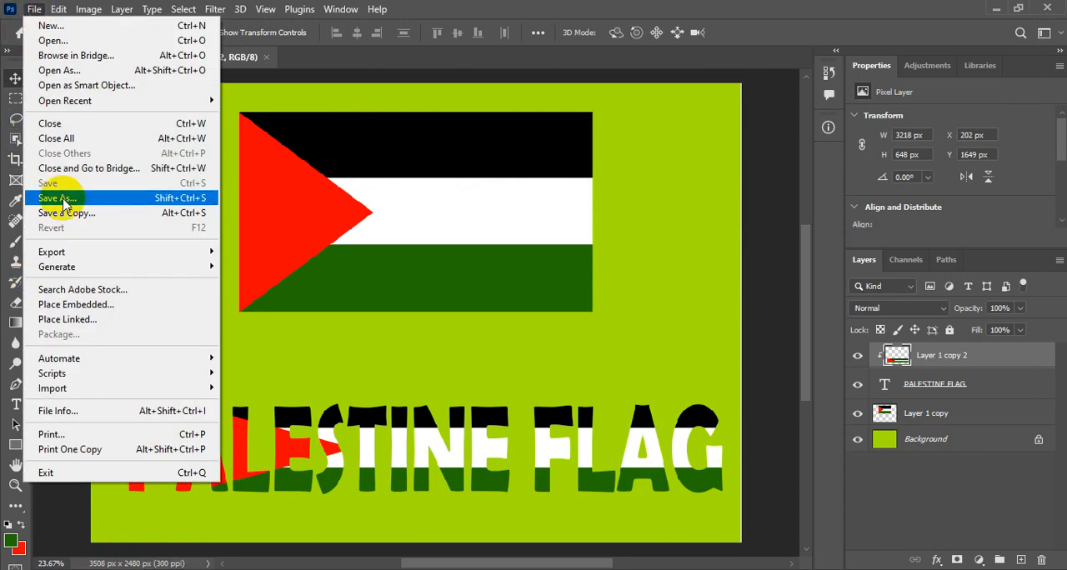
{"action": "mouse_move", "coordinate": [29, 251]}
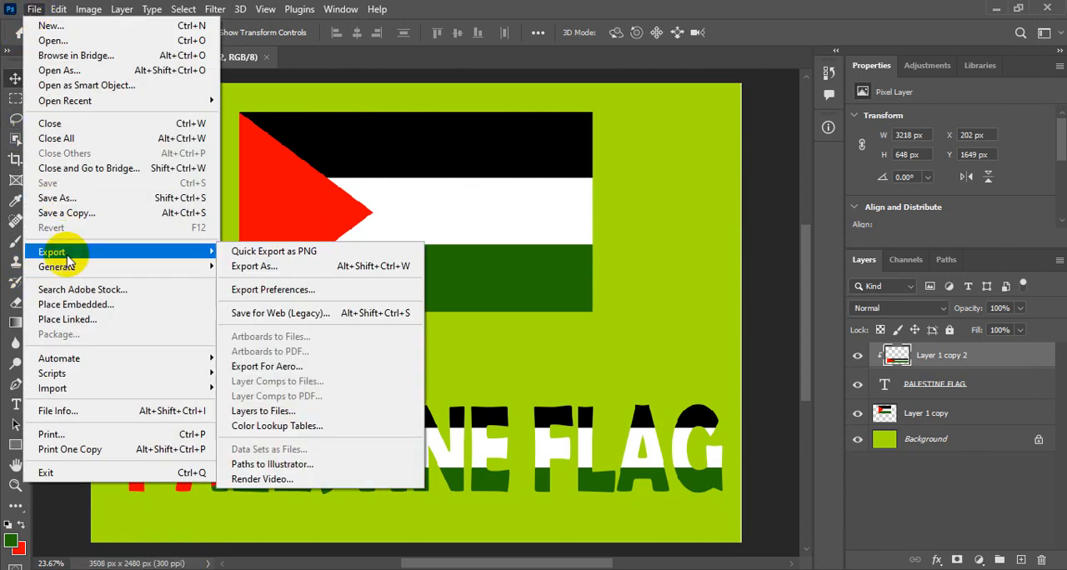
{"action": "left_click", "coordinate": [322, 268]}
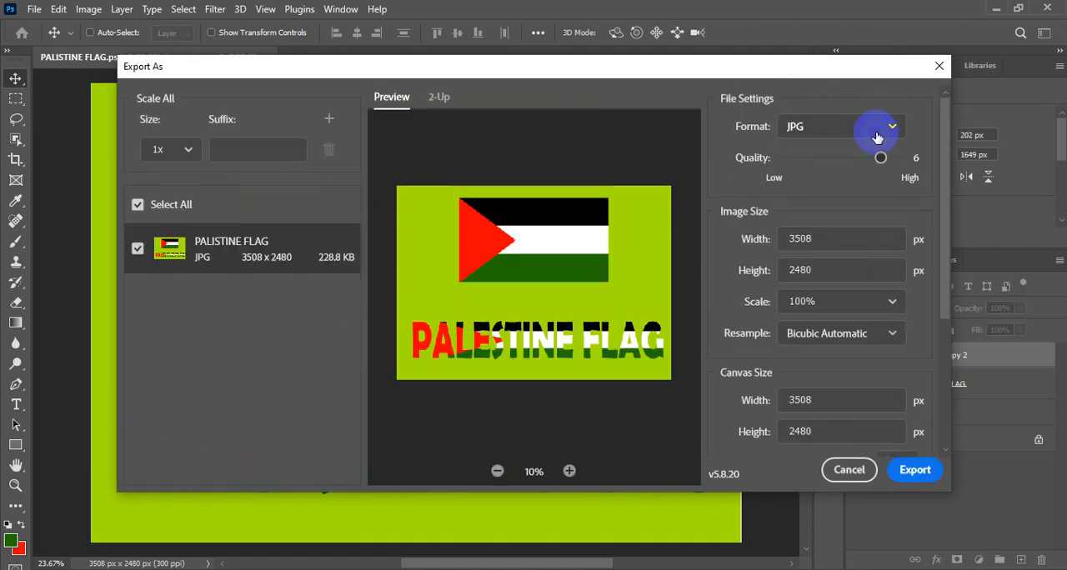
{"action": "left_click", "coordinate": [891, 131]}
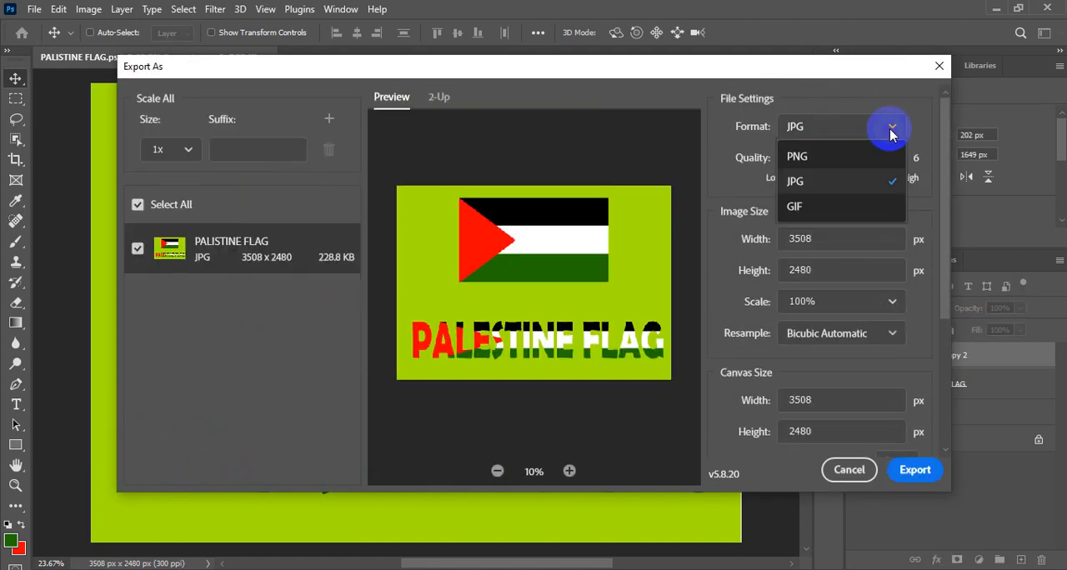
{"action": "left_click", "coordinate": [889, 173]}
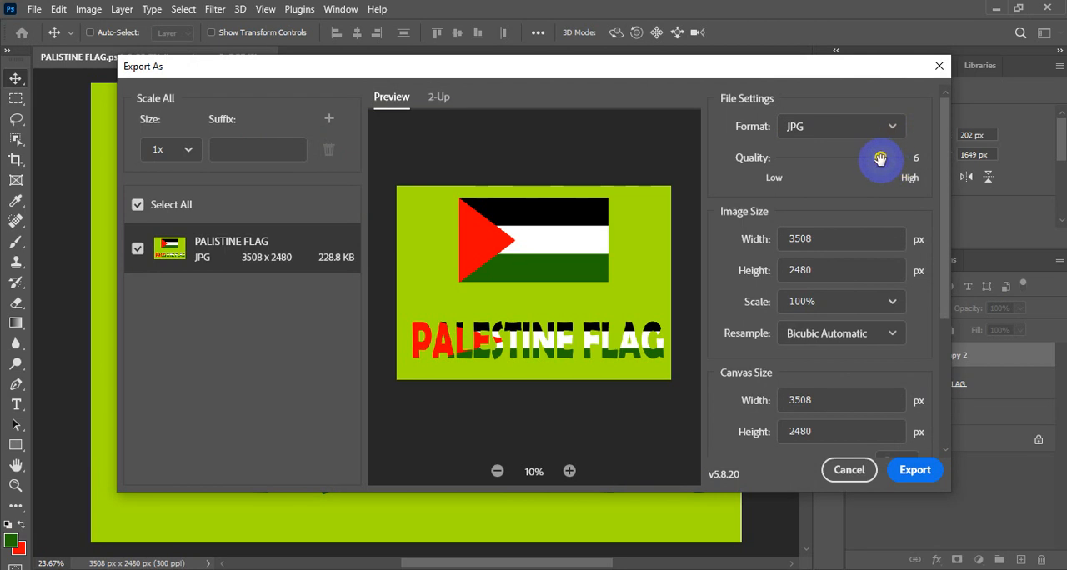
{"action": "left_click_drag", "start_coordinate": [880, 158], "coordinate": [900, 158]}
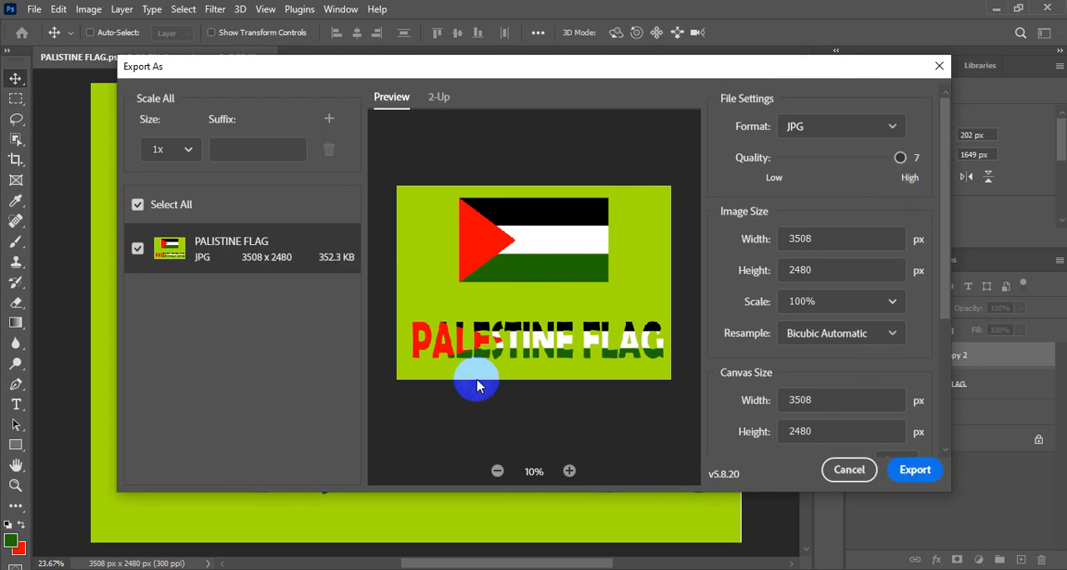
Export the JPG into the Documents folder under the name PALISTINE FLAG.
{"action": "left_click", "coordinate": [924, 471]}
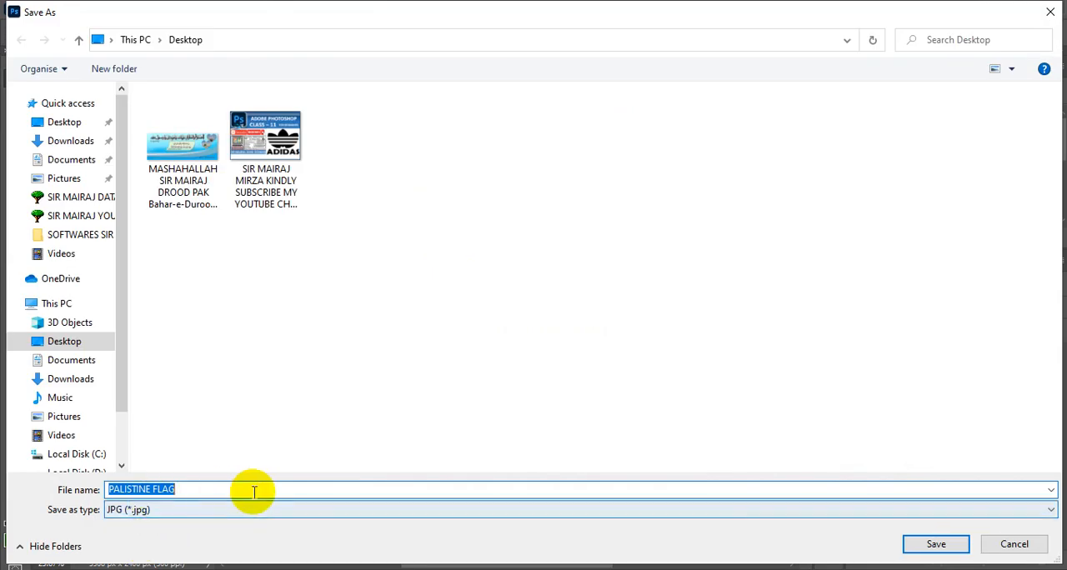
{"action": "left_click", "coordinate": [60, 161]}
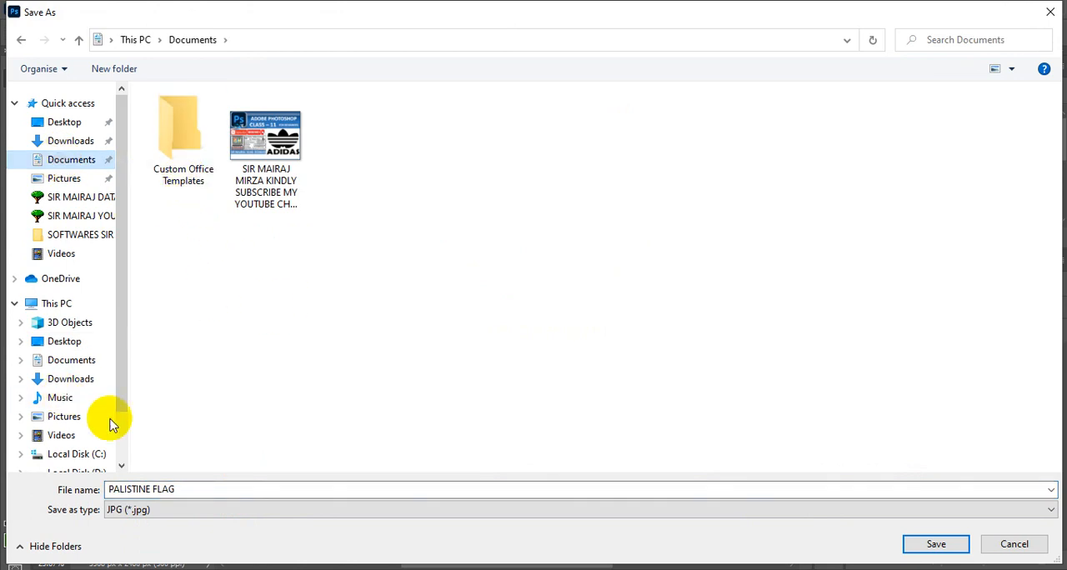
{"action": "left_click", "coordinate": [938, 554]}
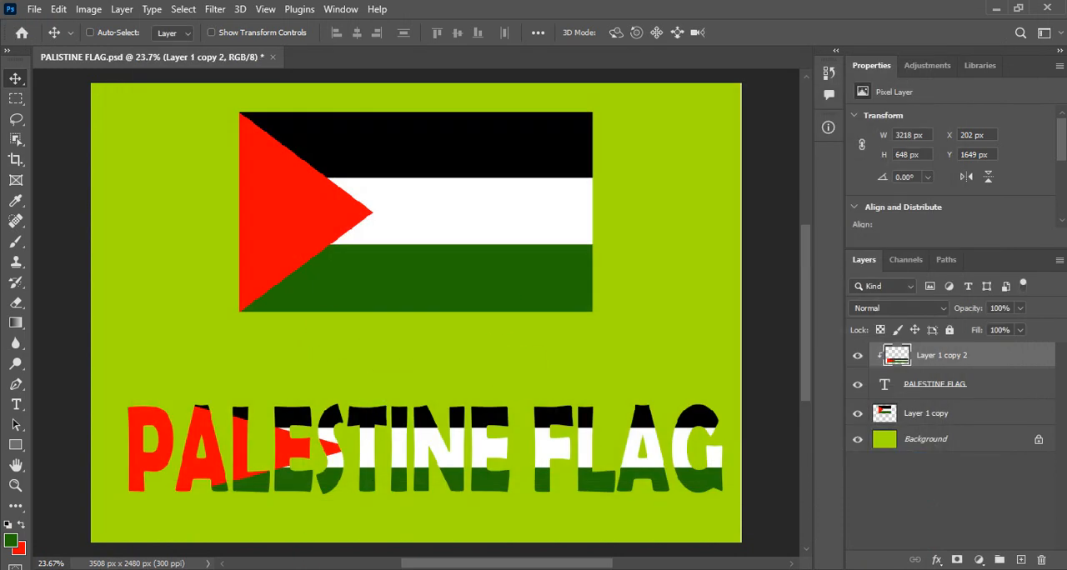
Switch to File Explorer, view the exported PALISTINE FLAG JPG from Documents in a maximized viewer, and close the image.
{"action": "left_click", "coordinate": [356, 355]}
{"action": "key", "text": "super+e"}
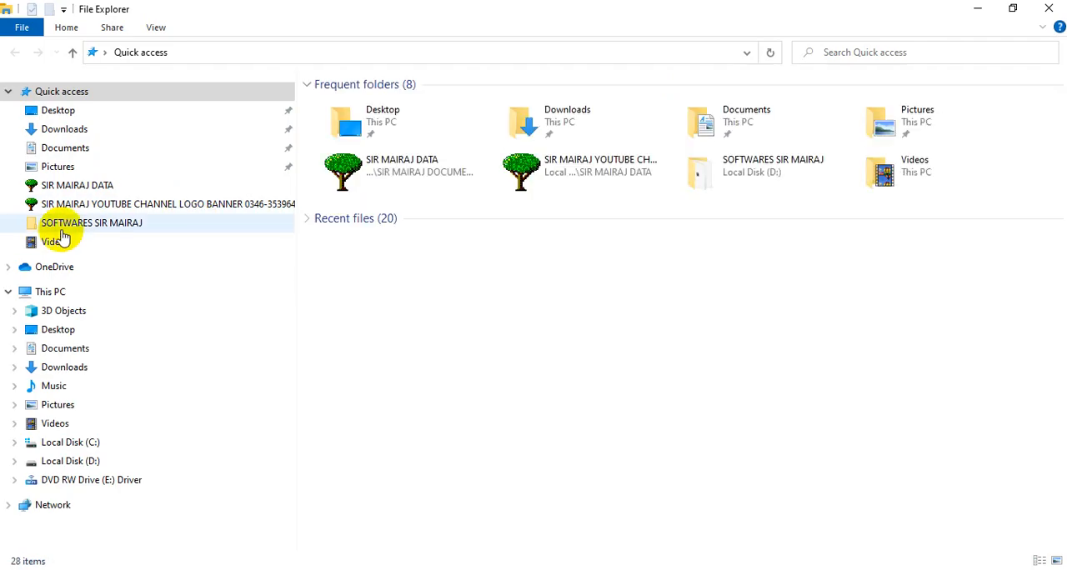
{"action": "left_click", "coordinate": [65, 148]}
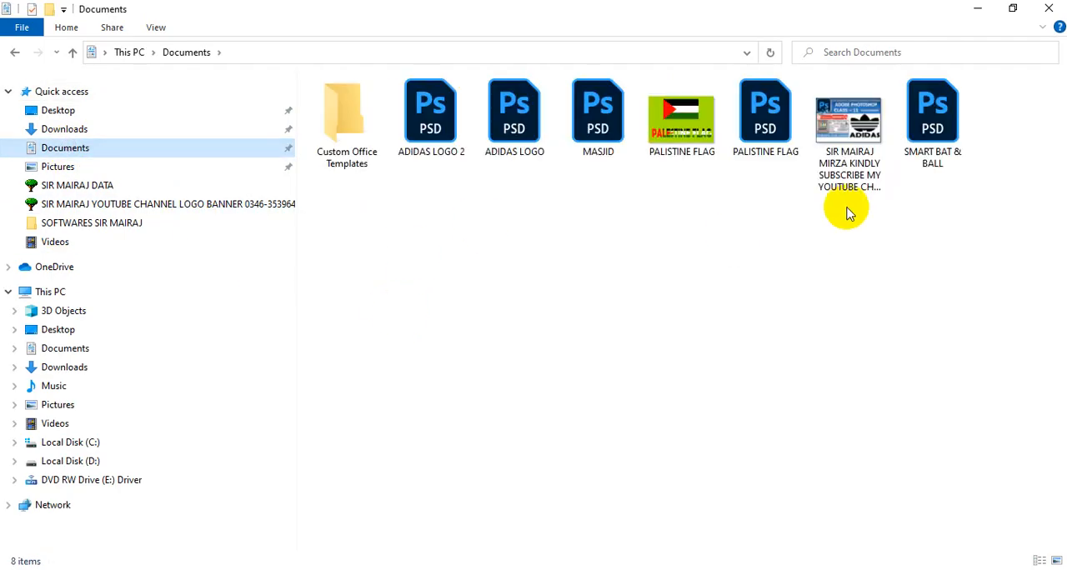
{"action": "left_click", "coordinate": [683, 130]}
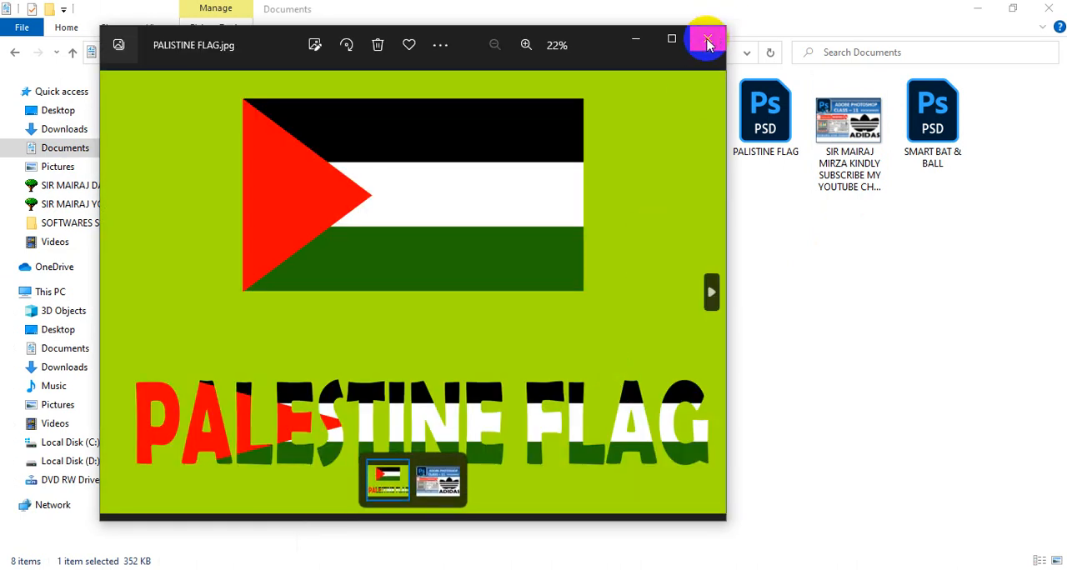
{"action": "left_click", "coordinate": [670, 40]}
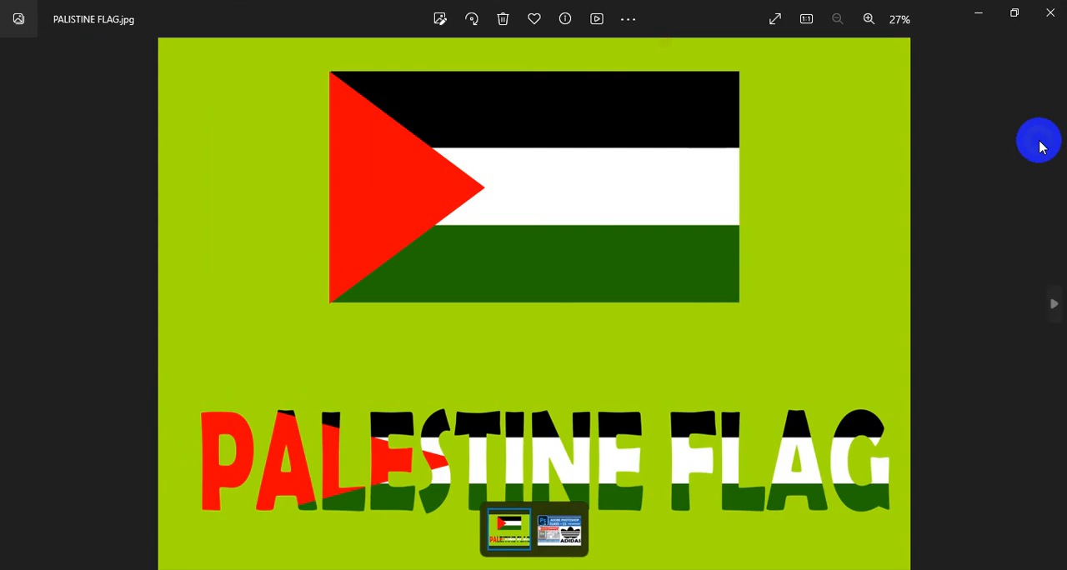
{"action": "left_click", "coordinate": [1052, 12]}
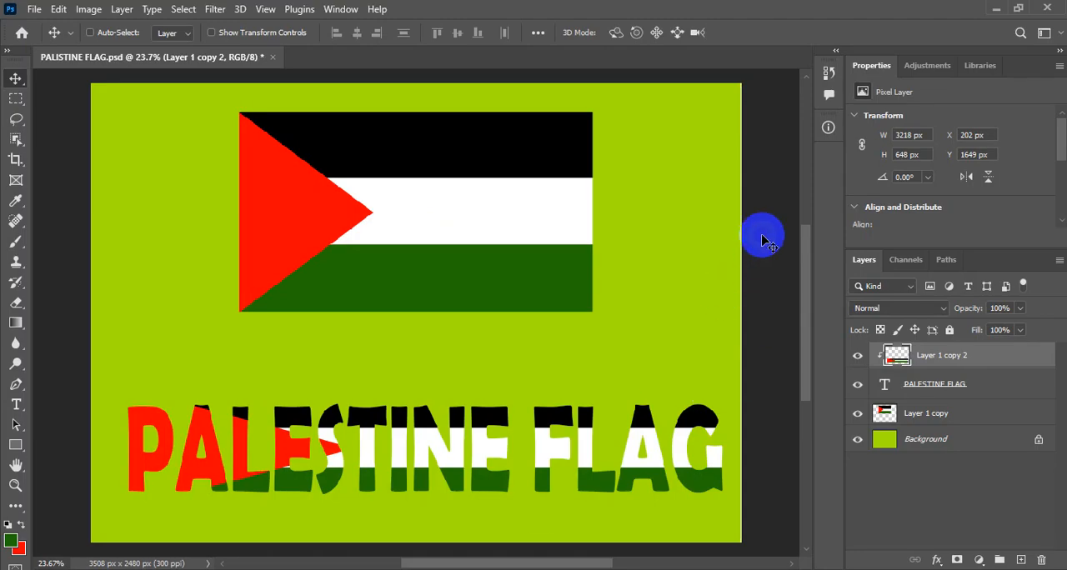
Switch Photoshop's screen mode to full screen to view the finished flag artwork.
{"action": "key", "text": "f"}
{"action": "key", "text": "f"}
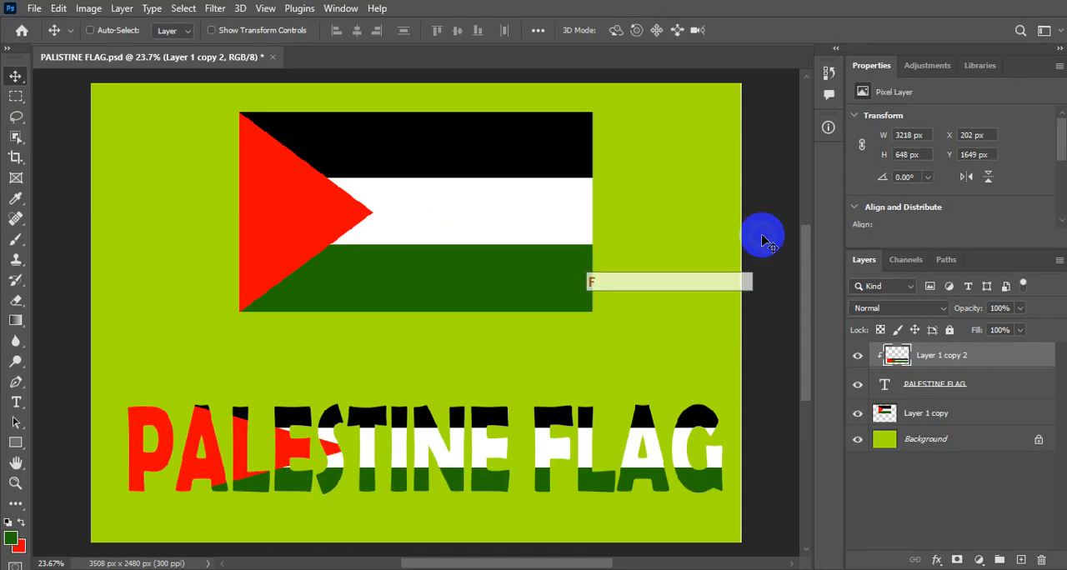